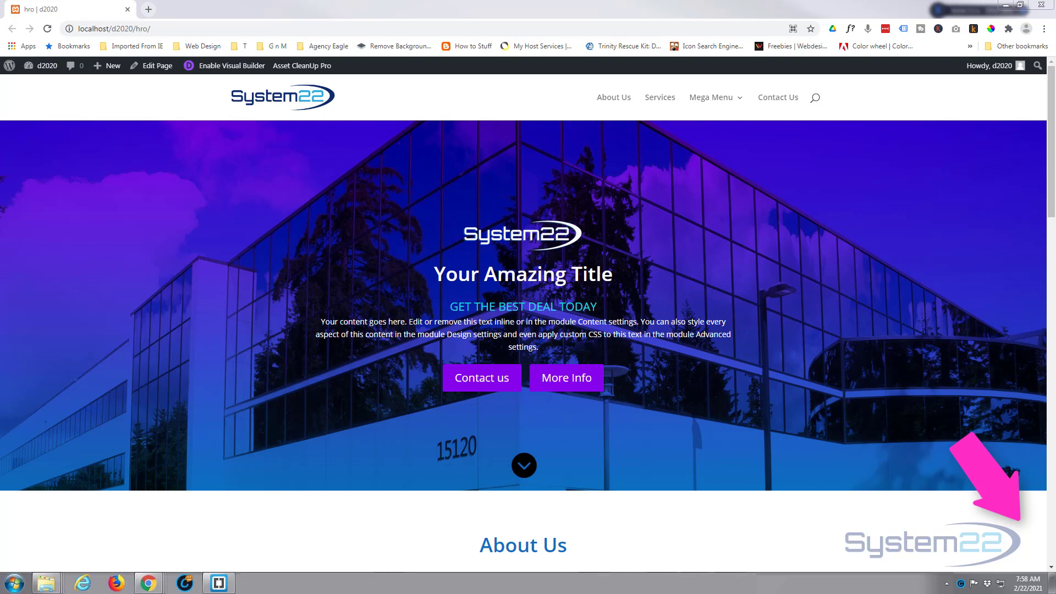
- Look through the finished page's About Us section, sticky quote bar and Services section with its six icon blurbs
click(526, 466)
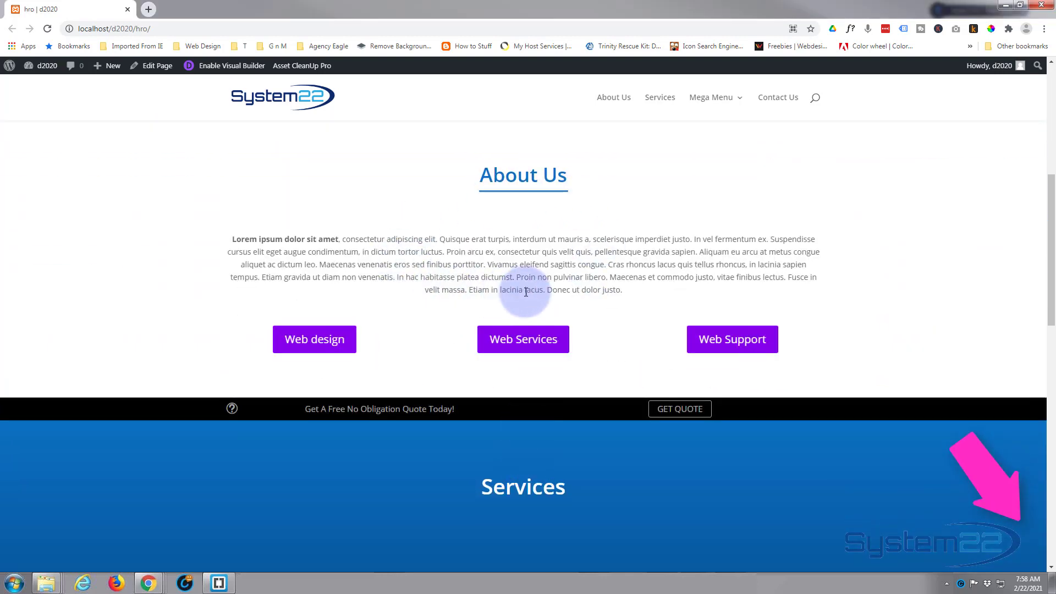
scroll(490, 460, up, 1)
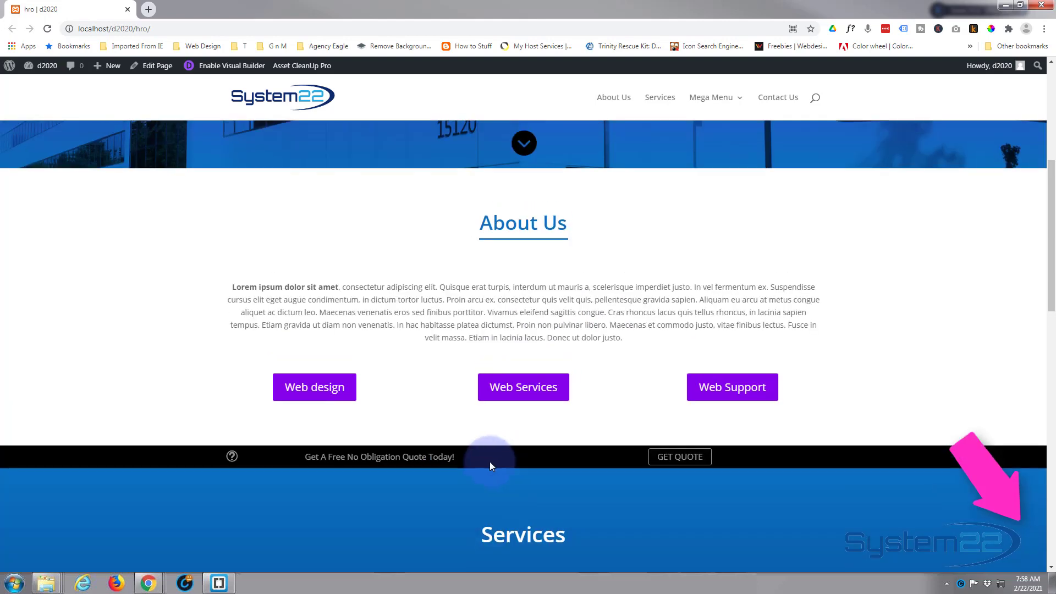
scroll(477, 467, down, 1)
scroll(475, 462, down, 5)
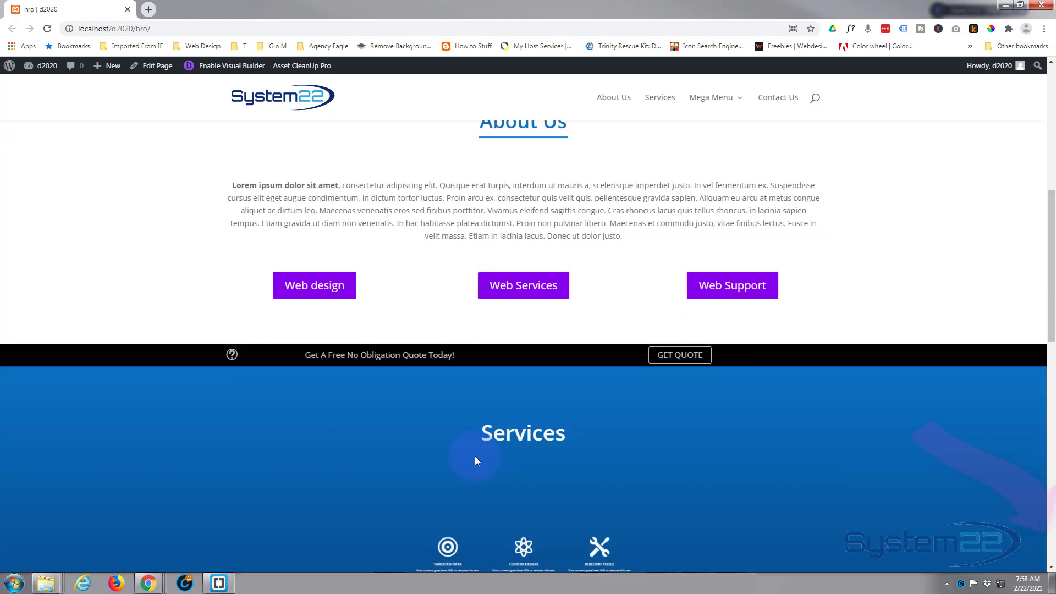
scroll(474, 456, down, 1)
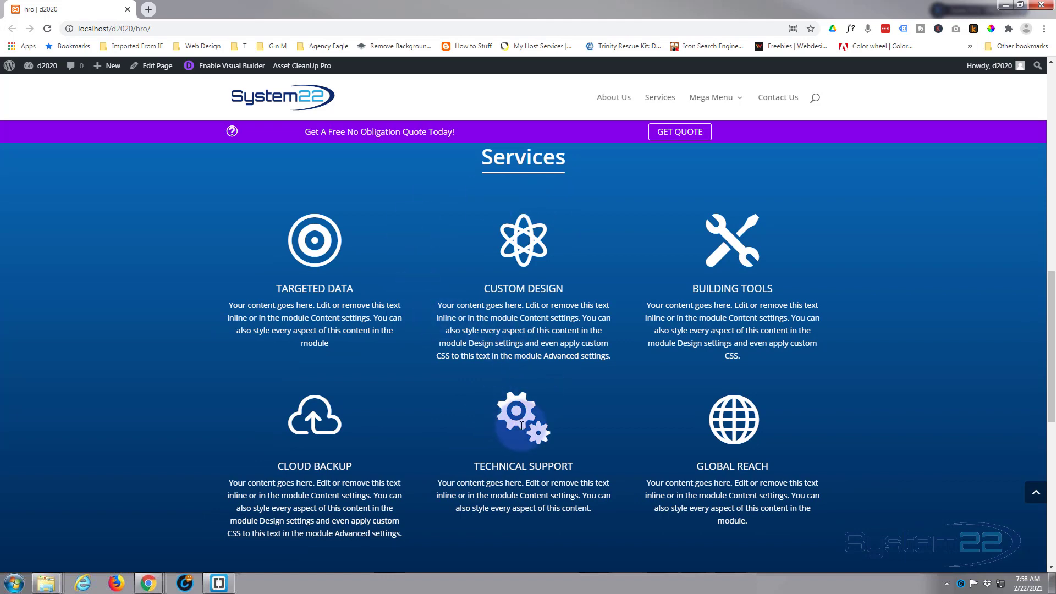
scroll(519, 423, down, 4)
scroll(520, 426, up, 3)
scroll(519, 424, up, 3)
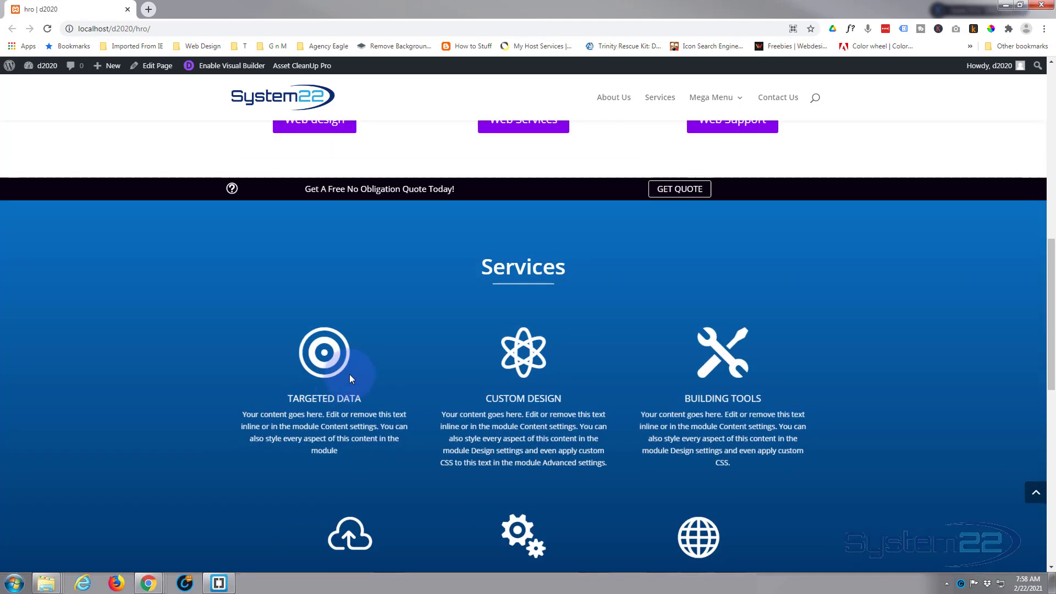
scroll(533, 360, down, 1)
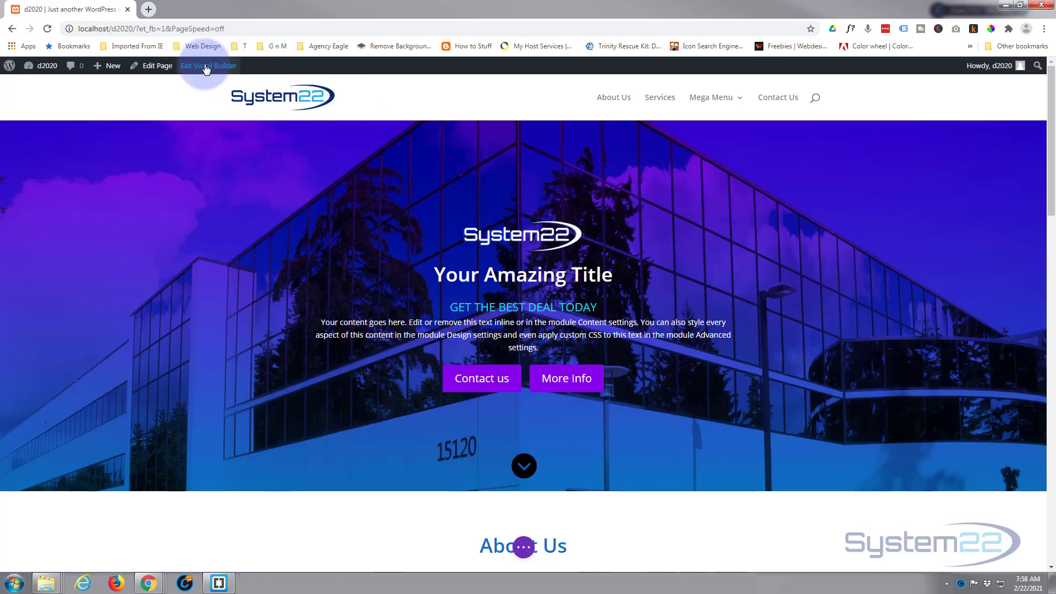
- Delete the existing Services section from the page
scroll(266, 216, down, 8)
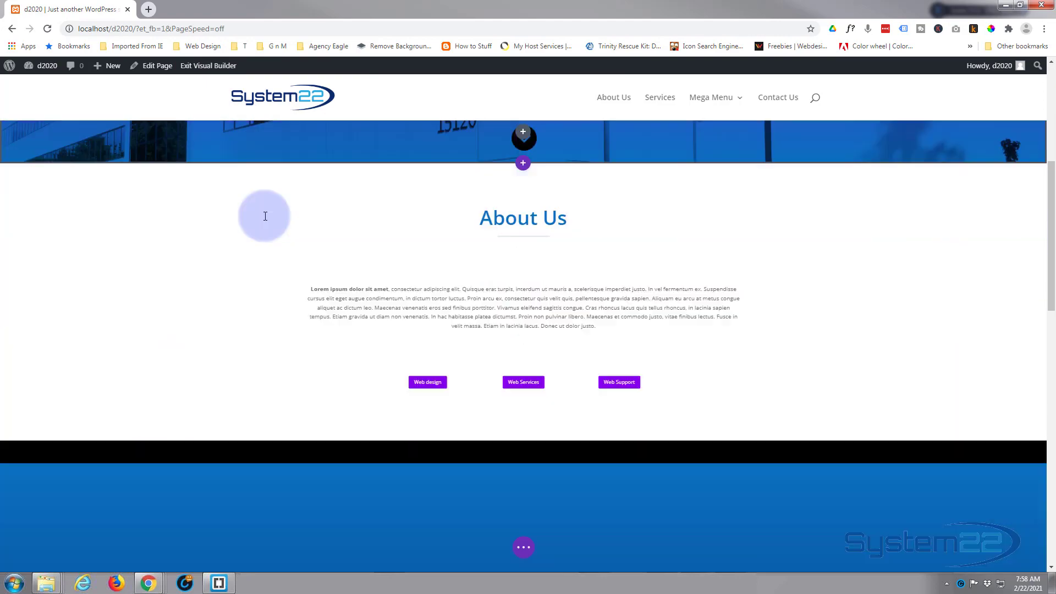
scroll(266, 216, down, 4)
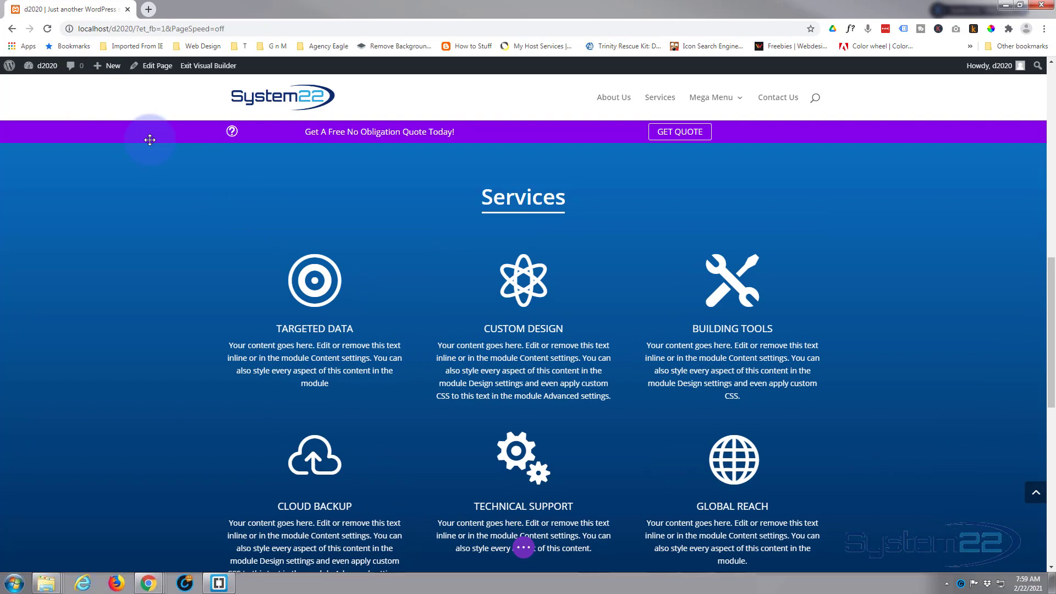
scroll(69, 206, up, 1)
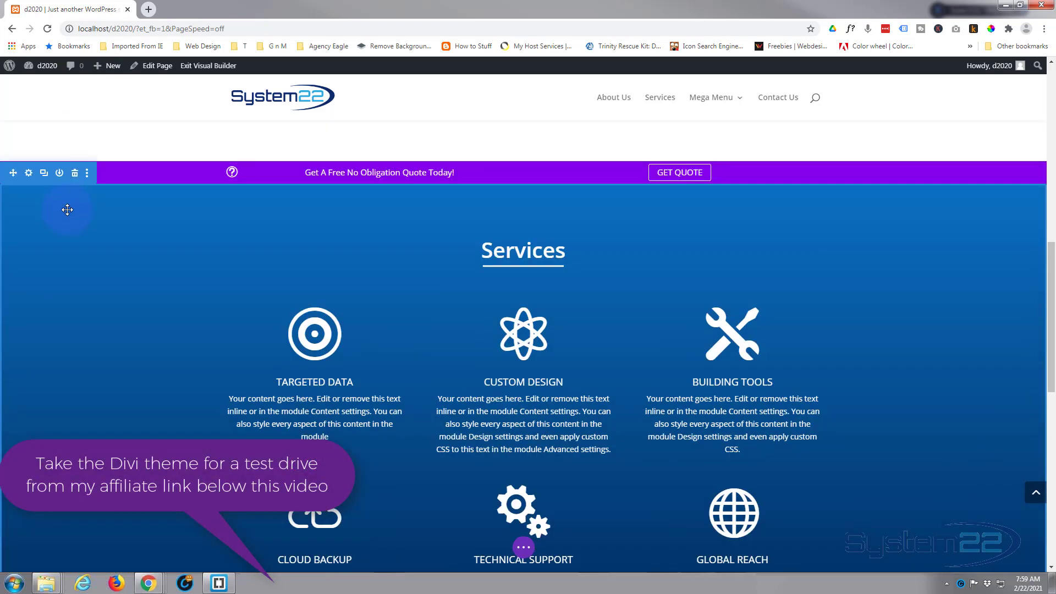
click(74, 176)
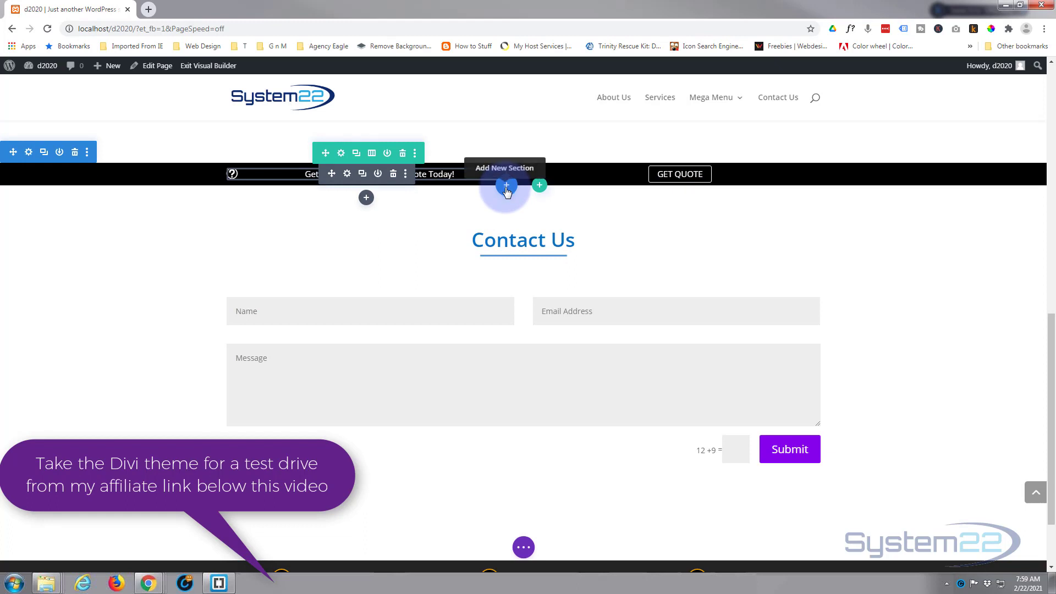
- Insert a regular section with an empty three-column row between the quote bar and the Contact Us section
click(506, 187)
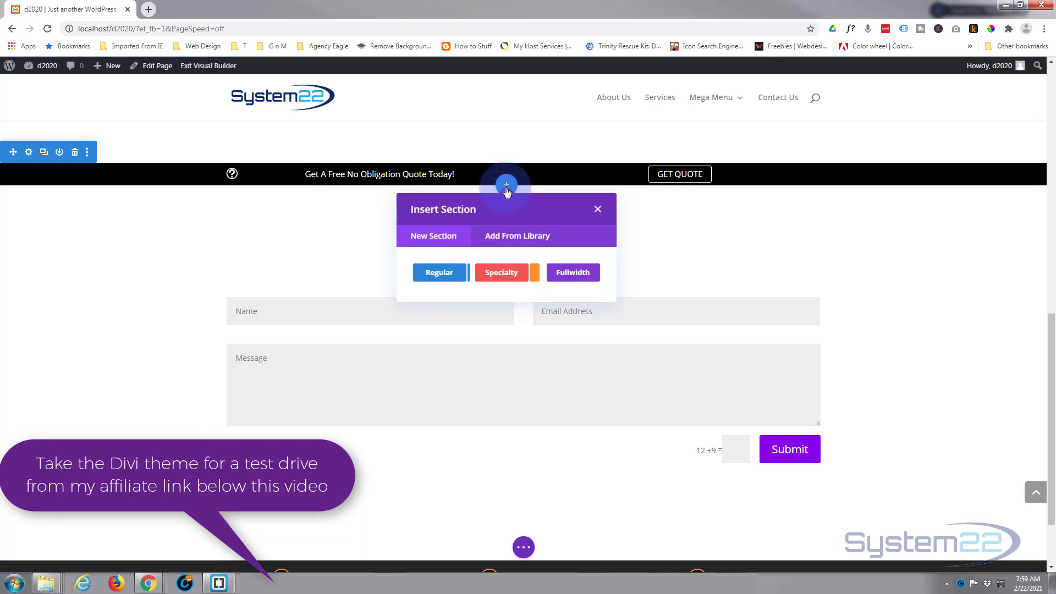
click(443, 273)
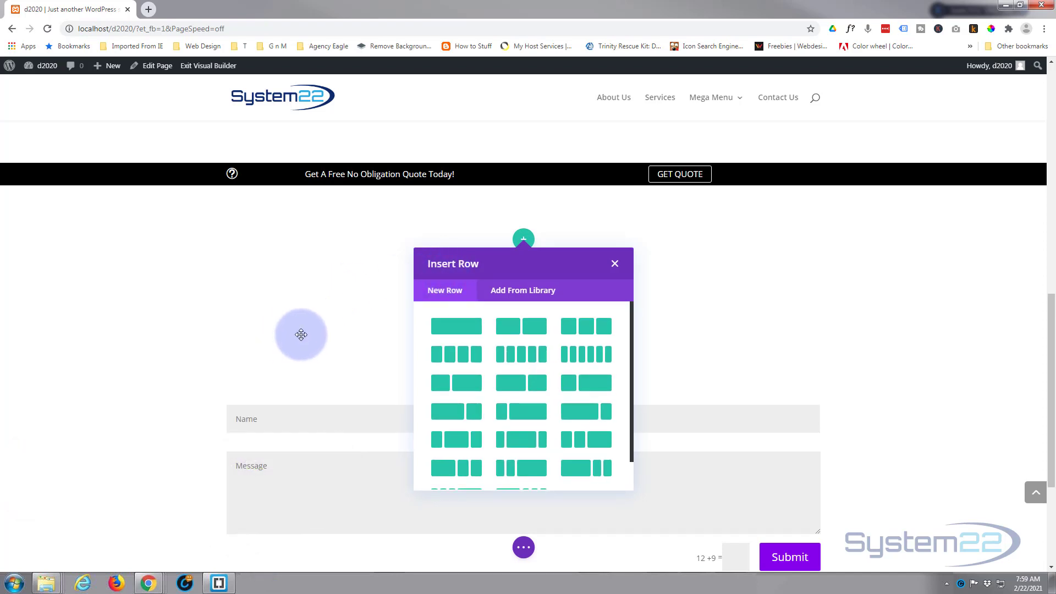
click(582, 335)
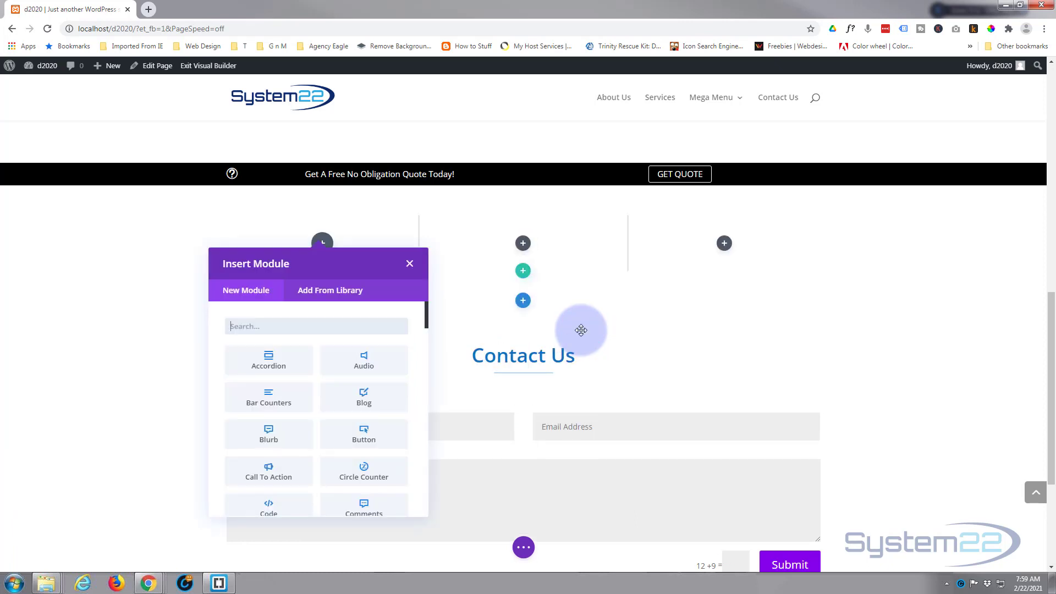
click(183, 360)
scroll(173, 358, up, 1)
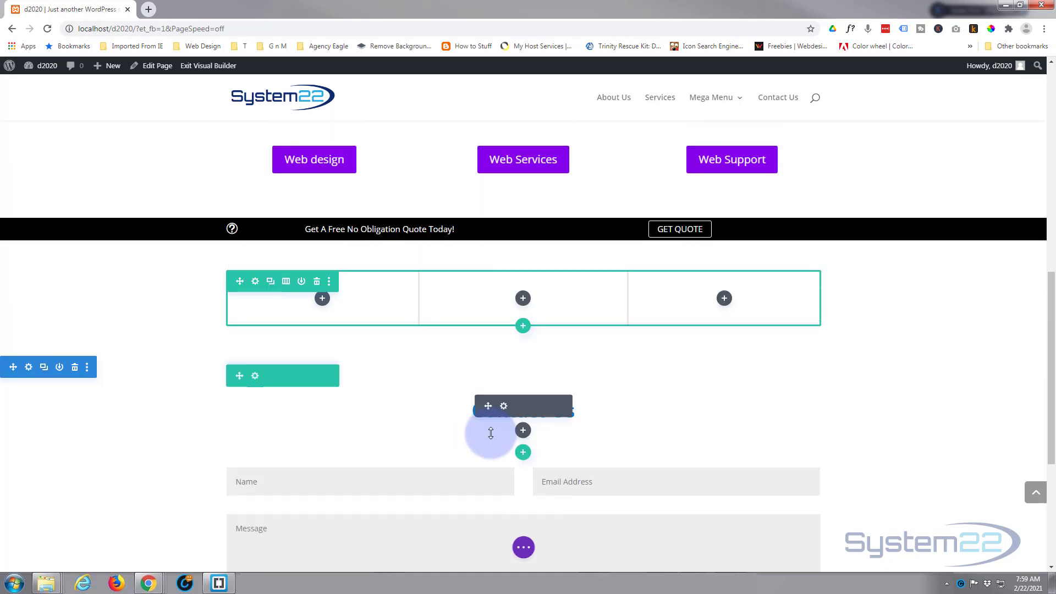
scroll(425, 411, down, 2)
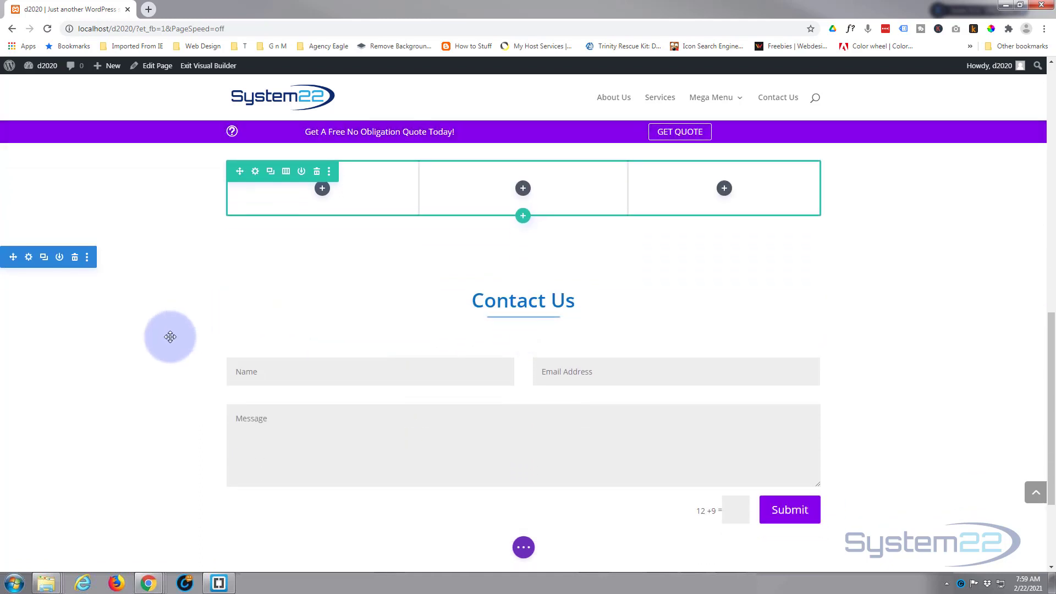
scroll(170, 337, up, 1)
scroll(170, 338, down, 2)
scroll(172, 337, up, 3)
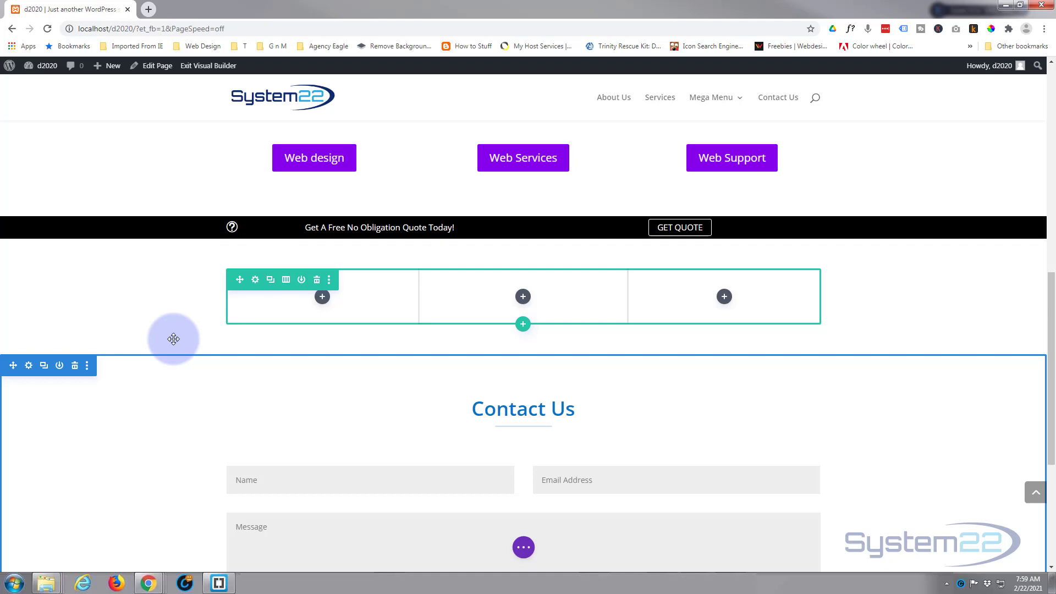
scroll(174, 339, up, 1)
scroll(173, 339, down, 3)
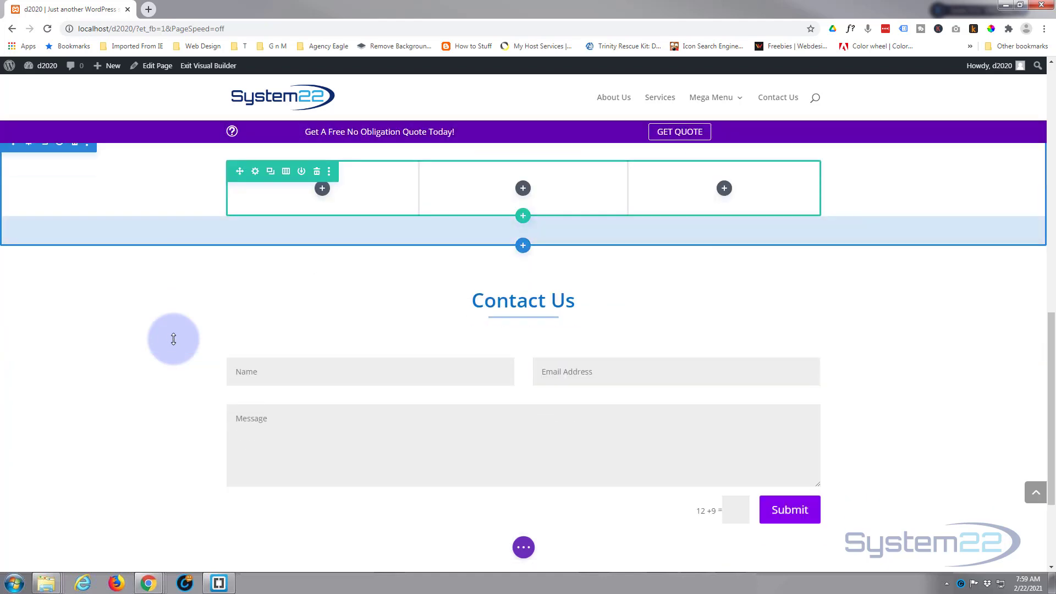
scroll(174, 339, down, 1)
scroll(173, 339, up, 1)
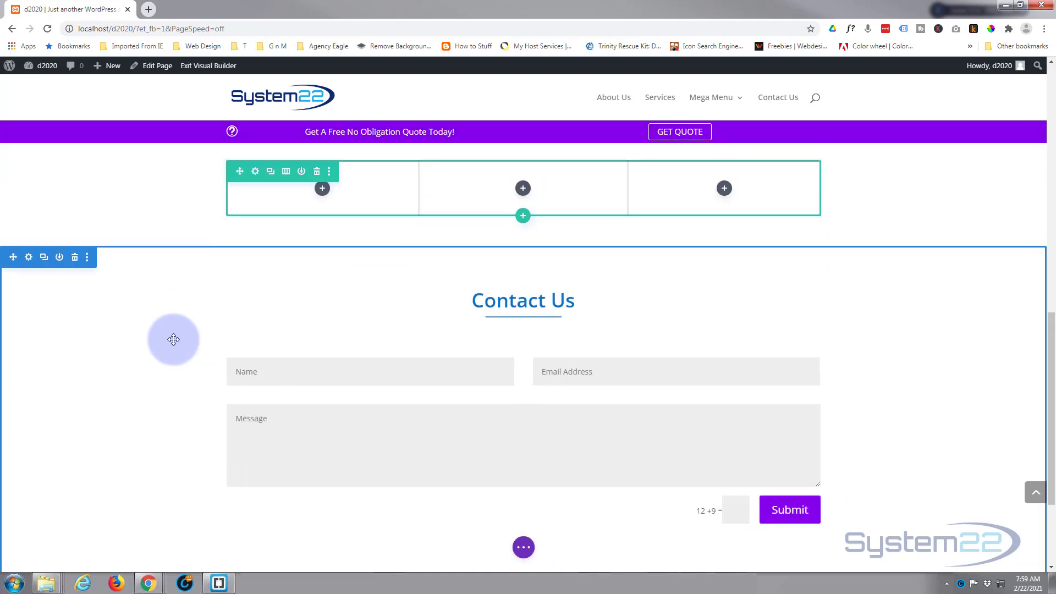
- Give the new section a background gradient from blue #0c71c3 to the saved purple and save the settings
scroll(173, 339, up, 3)
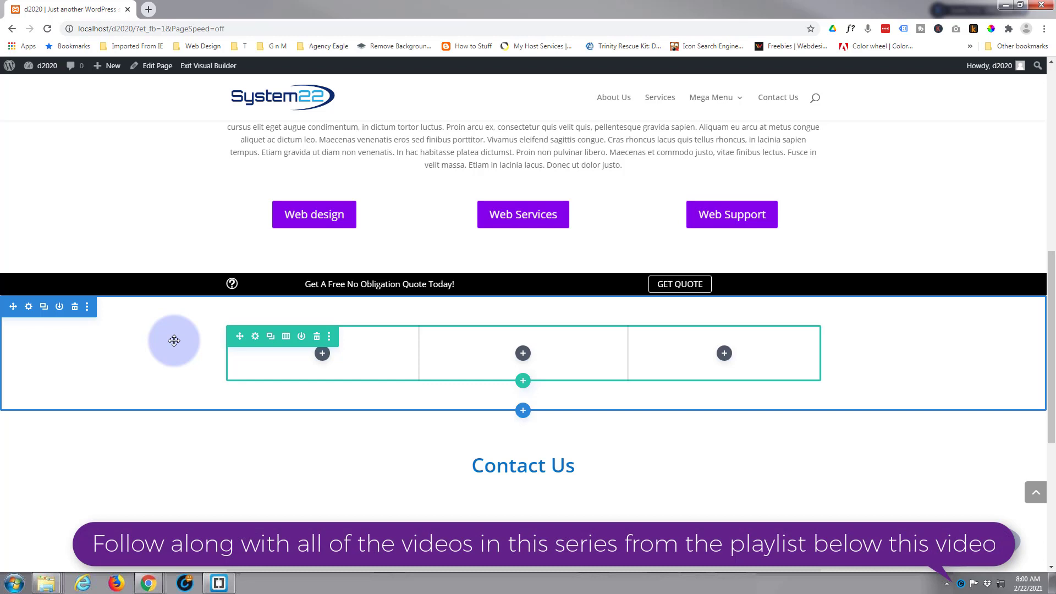
click(29, 308)
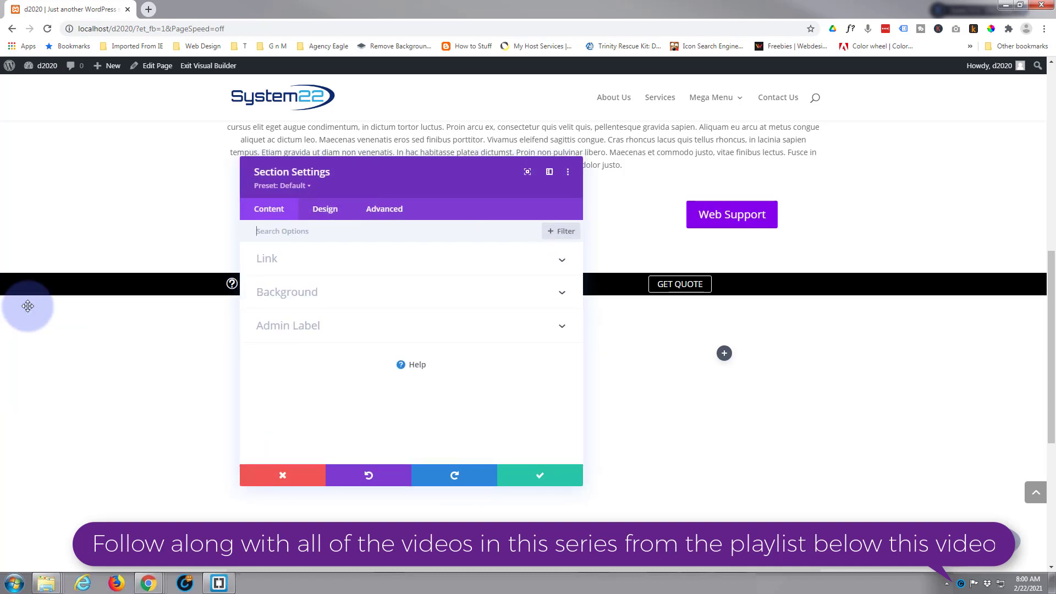
click(373, 300)
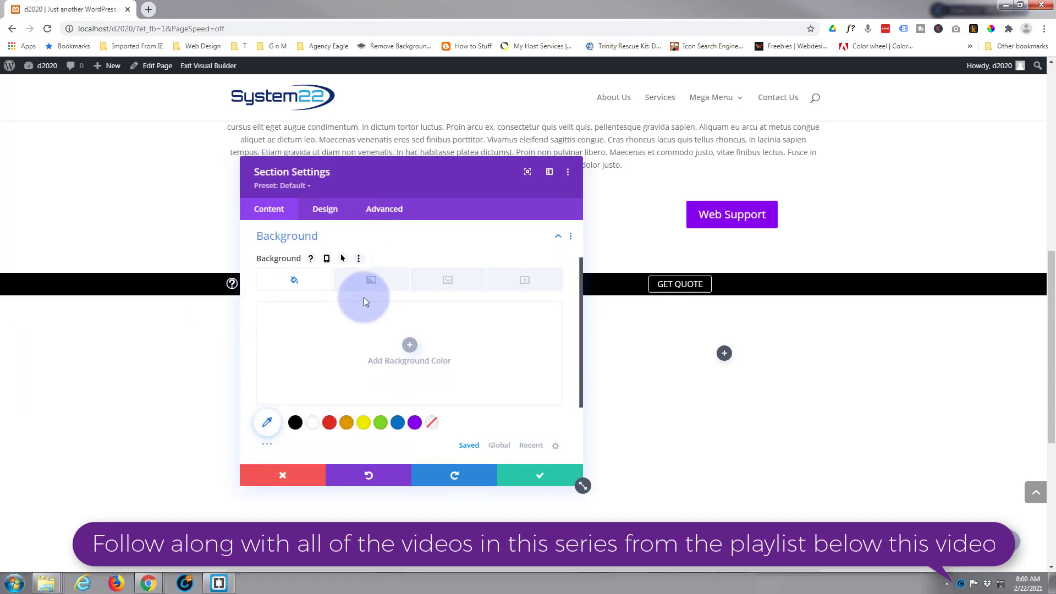
click(371, 280)
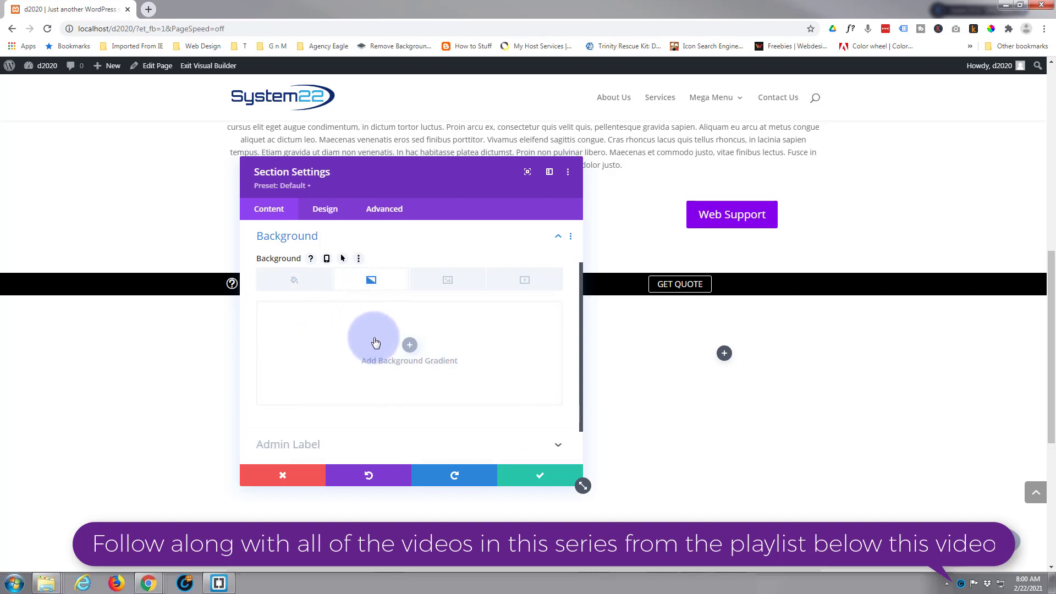
click(408, 346)
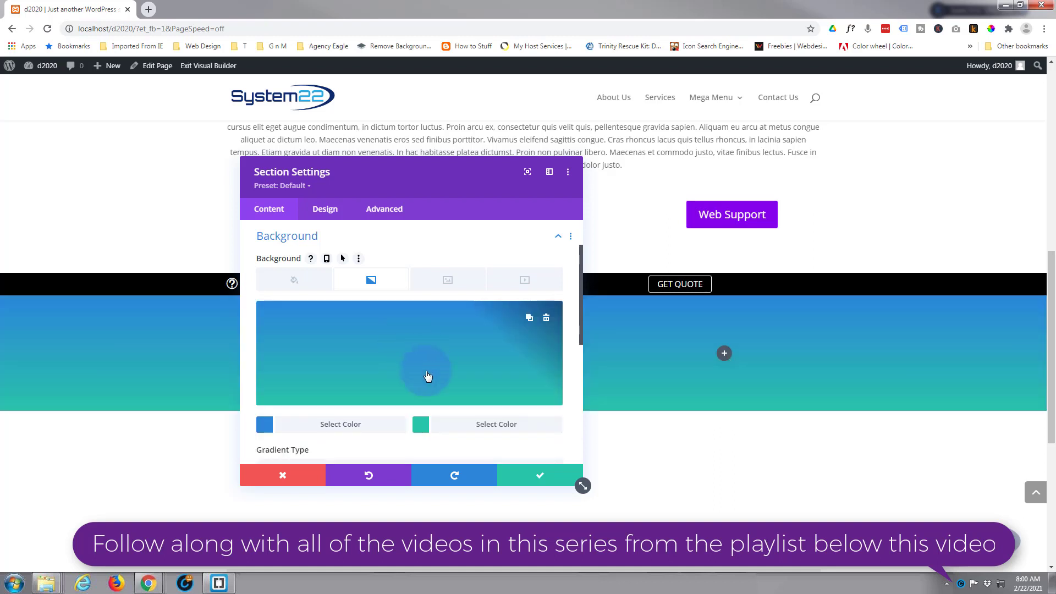
click(322, 424)
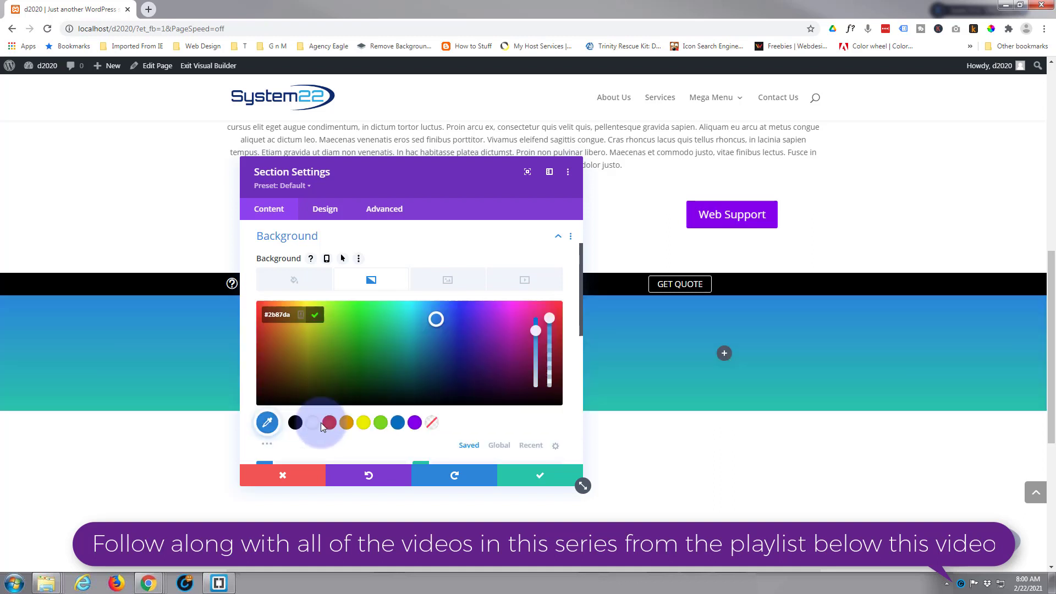
click(398, 423)
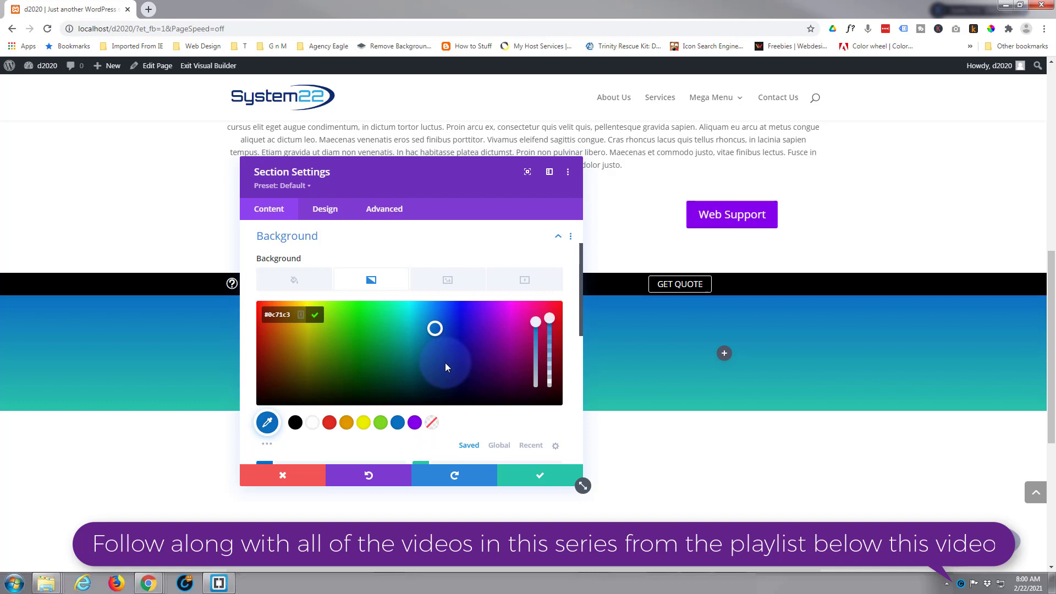
scroll(445, 362, down, 2)
click(466, 366)
click(415, 313)
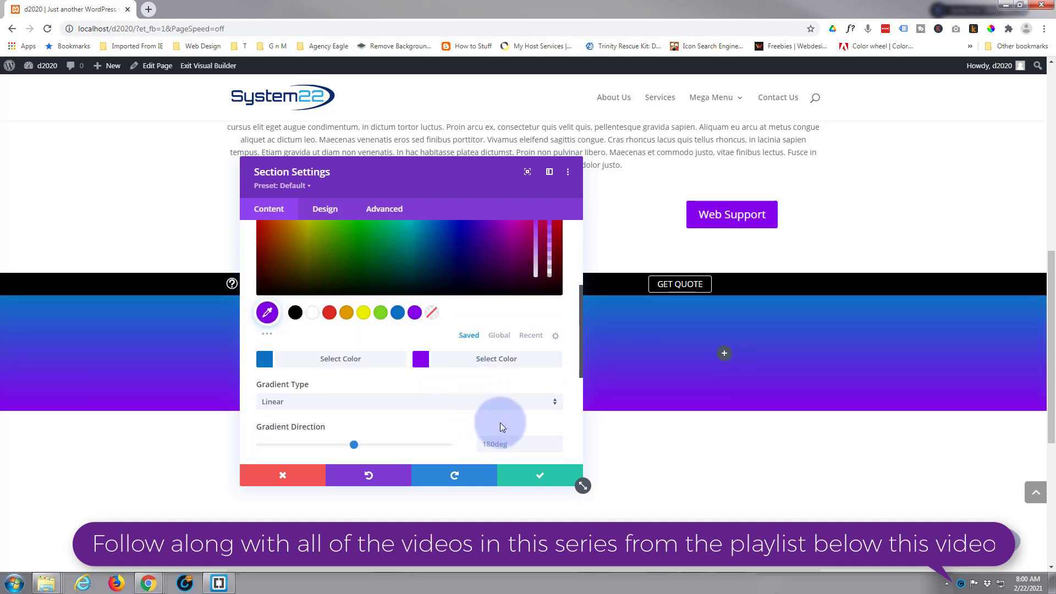
click(536, 478)
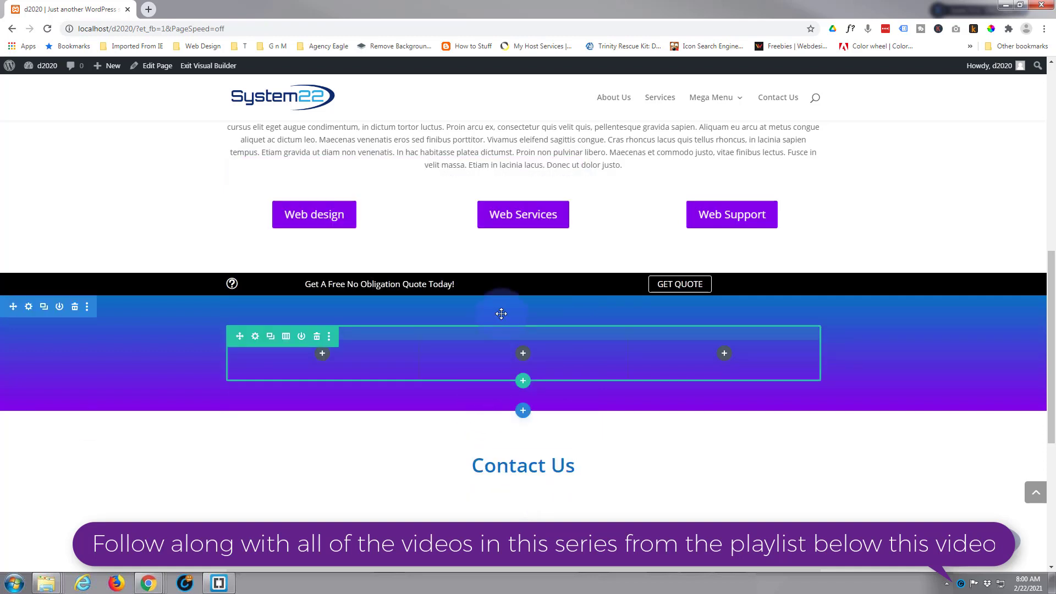
- Add the saved Blue Title row from the library below the three-column row
click(525, 383)
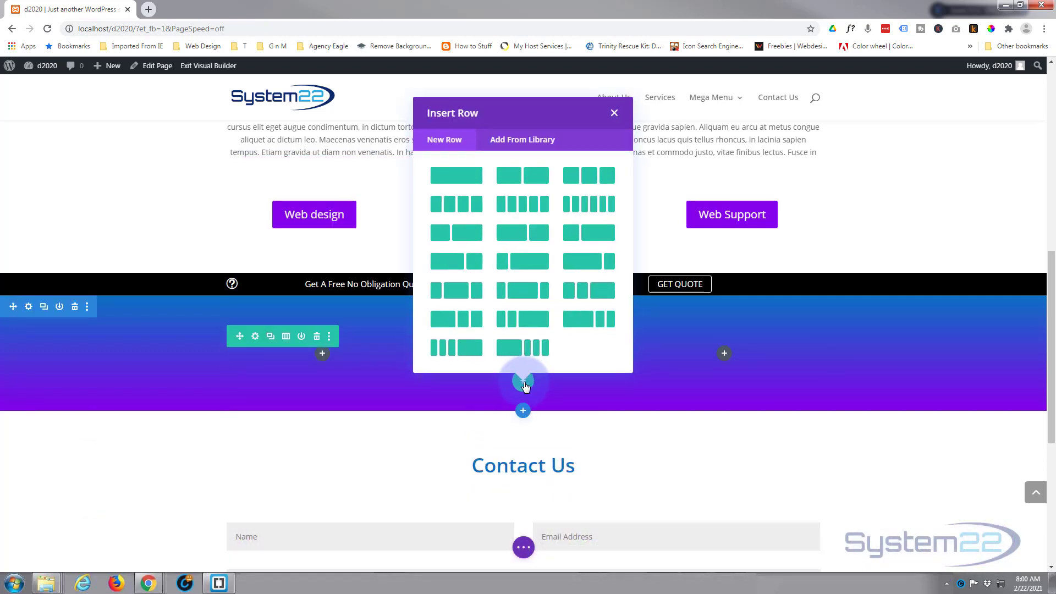
click(542, 144)
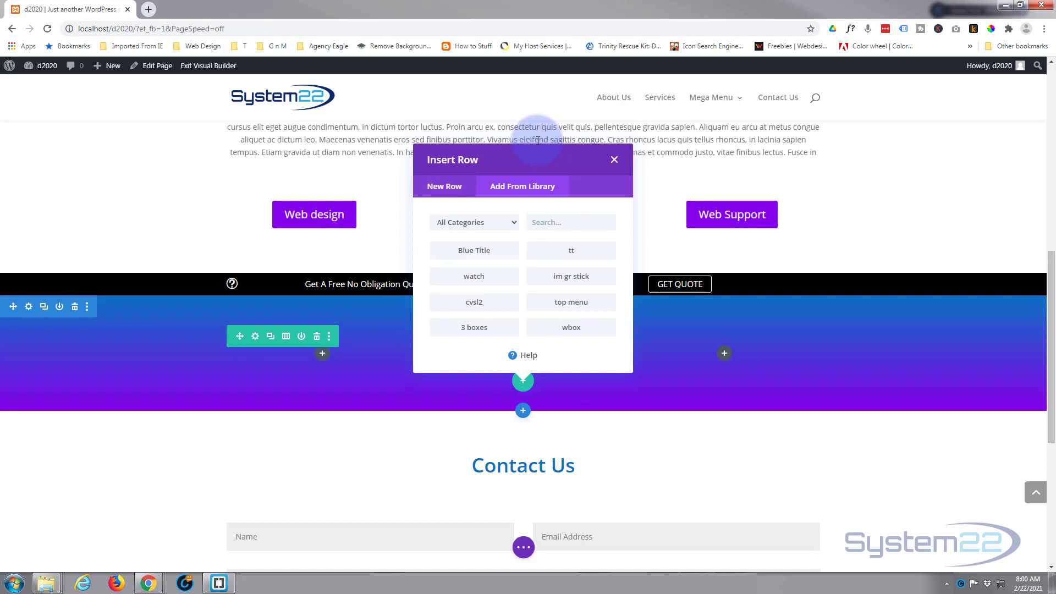
click(464, 257)
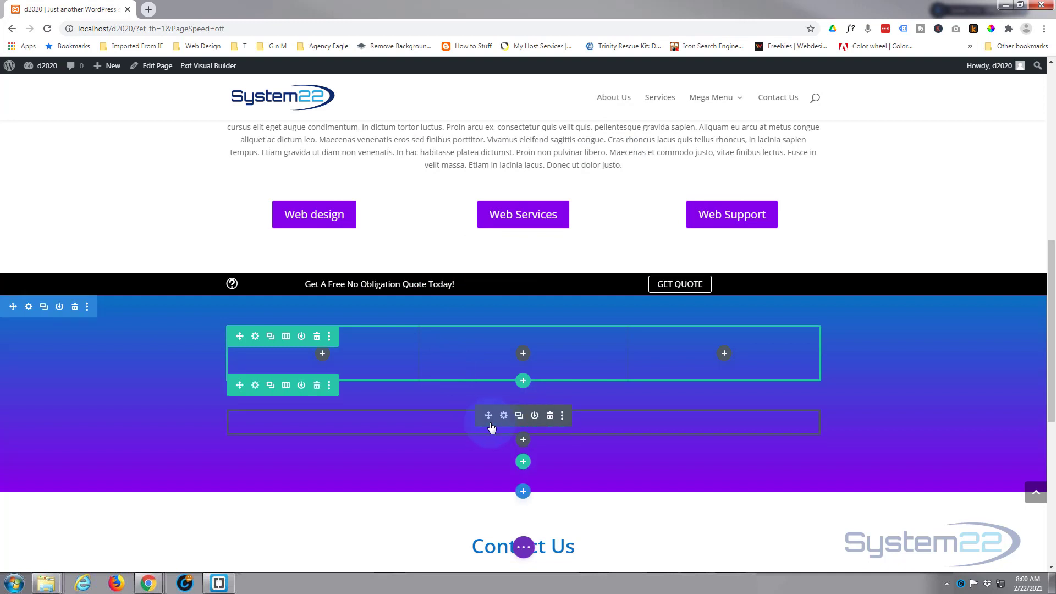
- Move the About Us title row above the three-column row in the gradient section
scroll(170, 394, down, 2)
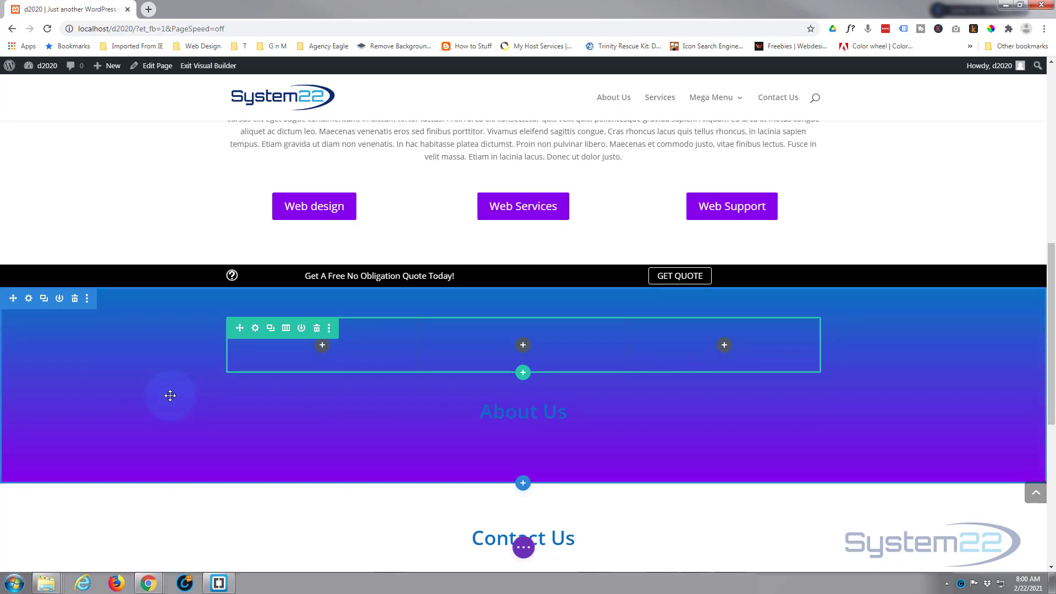
scroll(170, 395, down, 2)
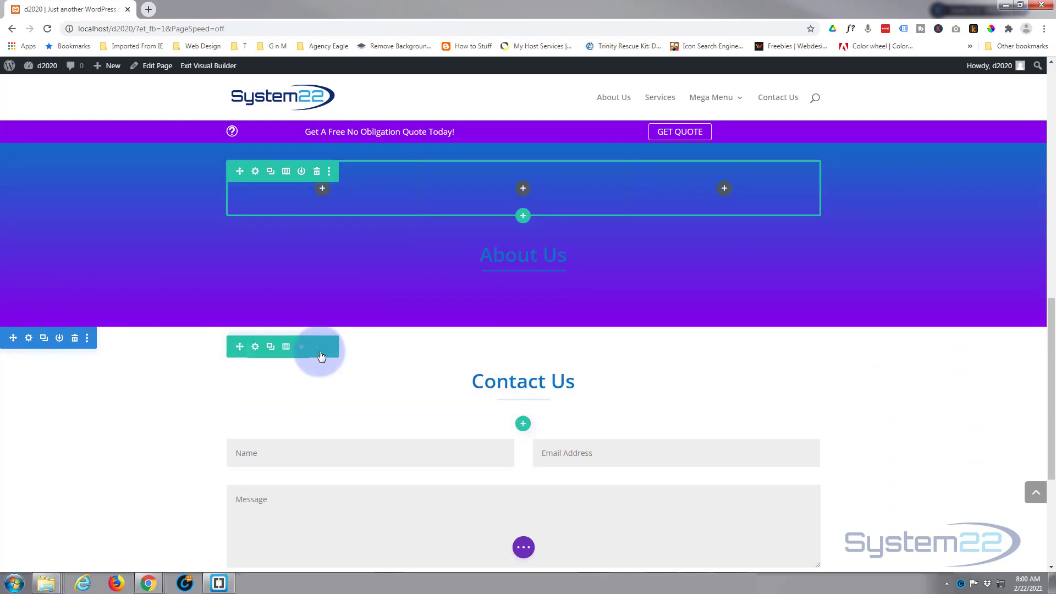
scroll(319, 355, up, 2)
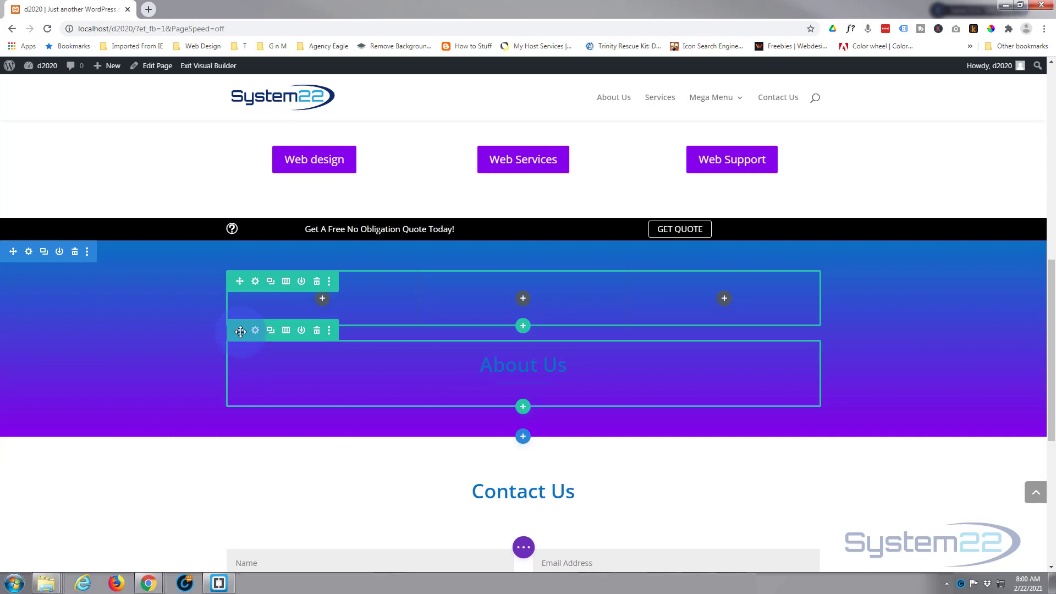
drag(246, 321, 253, 262)
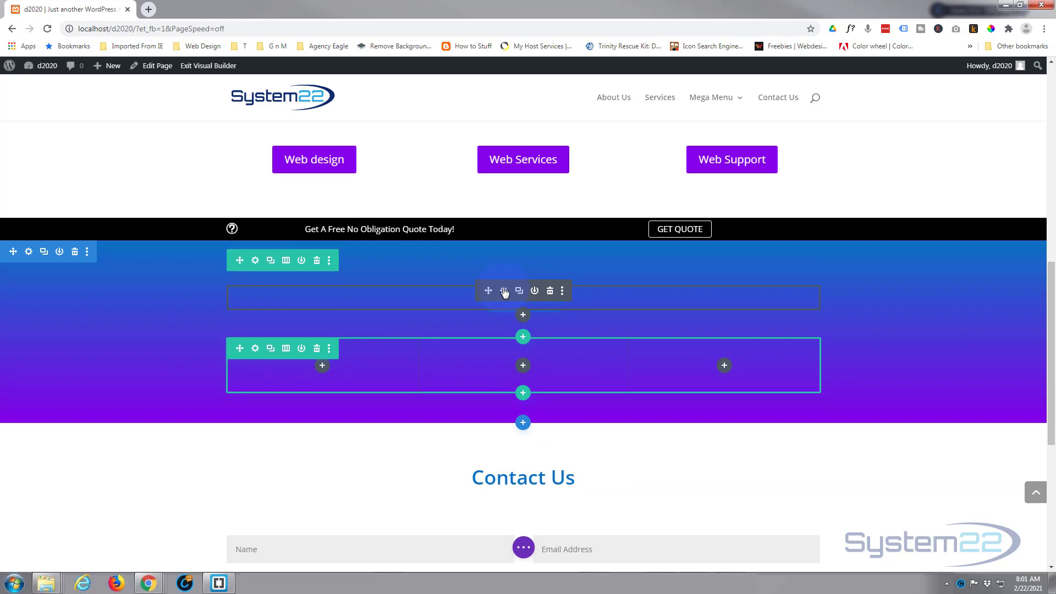
- Set the Heading 2 text color of the gradient section's About Us title to white and save the text settings
click(505, 292)
click(326, 210)
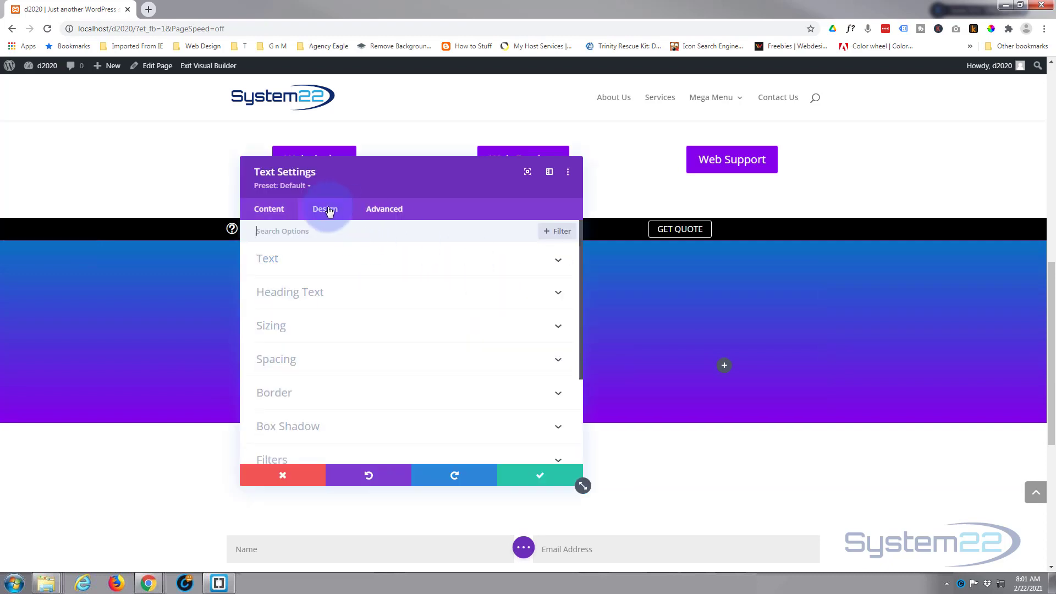
click(412, 247)
drag(434, 179, 886, 176)
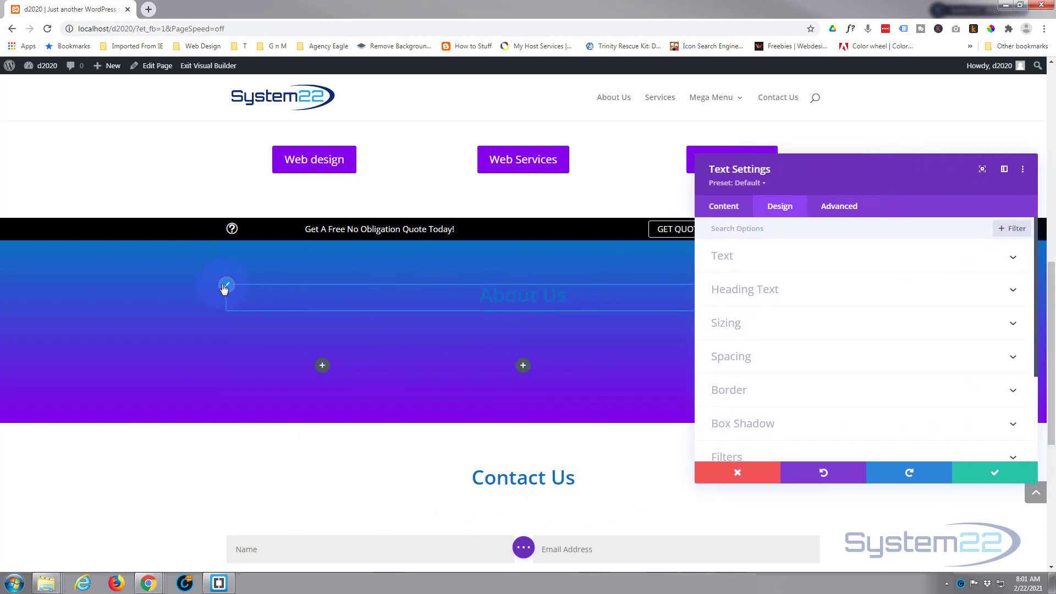
click(227, 288)
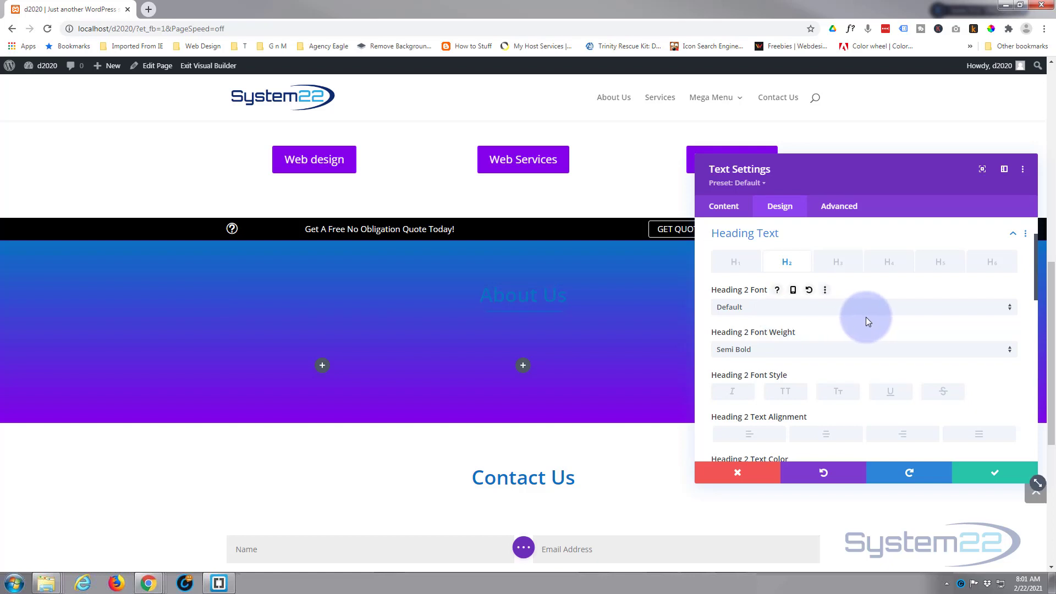
scroll(866, 317, down, 1)
scroll(866, 317, down, 1)
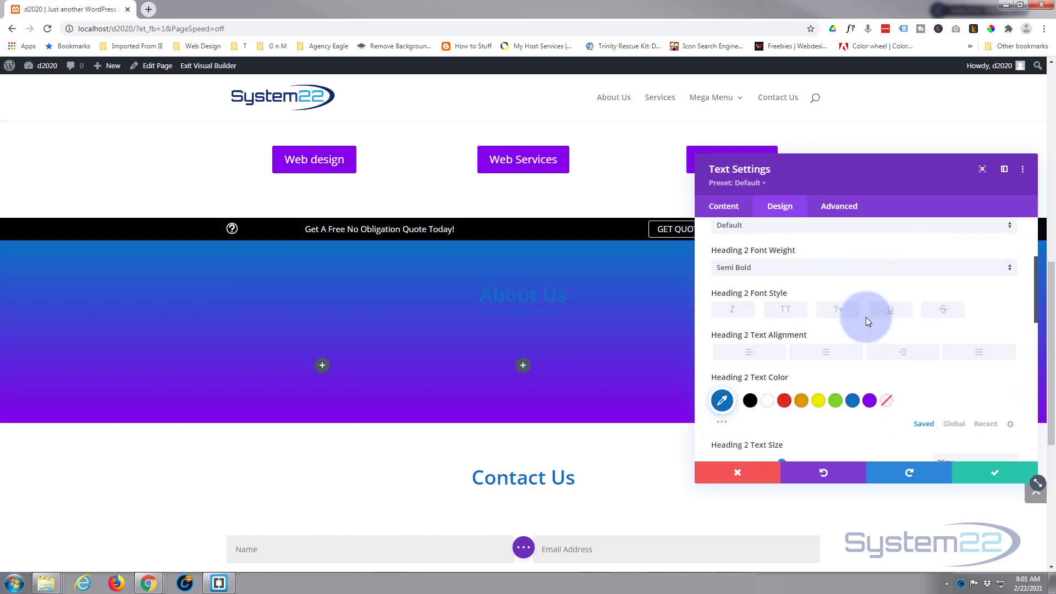
click(769, 373)
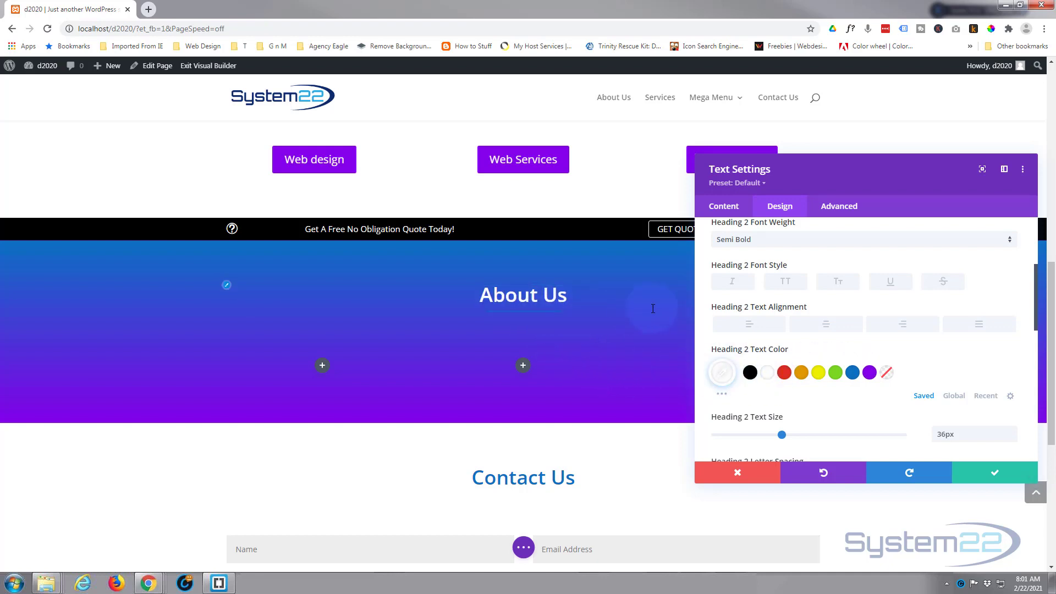
click(1006, 474)
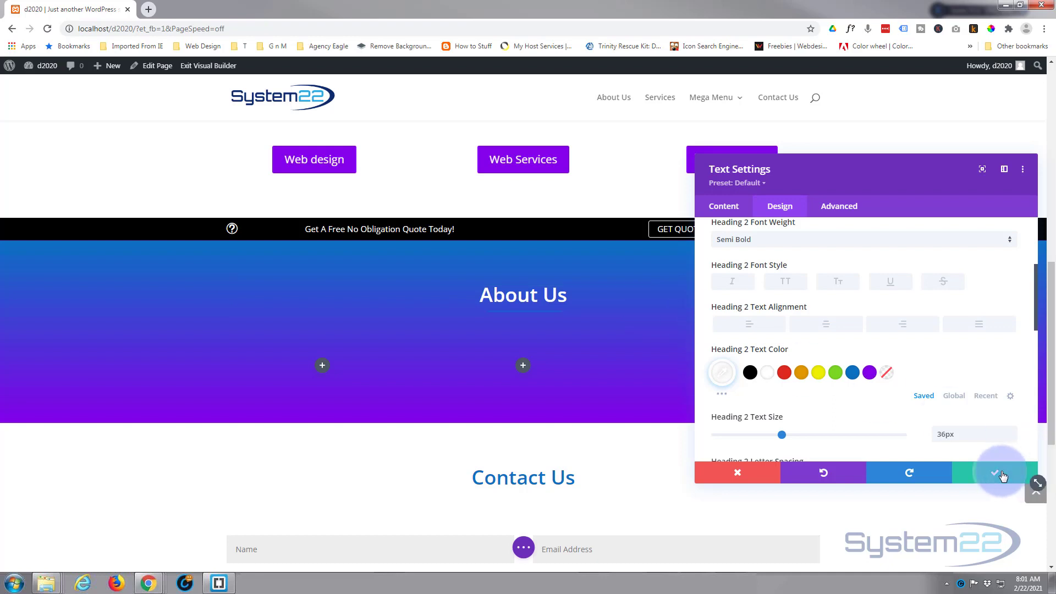
- Open the settings of the divider below the gradient section's title through the wireframe view, and return to the desktop view
mouse_move(517, 309)
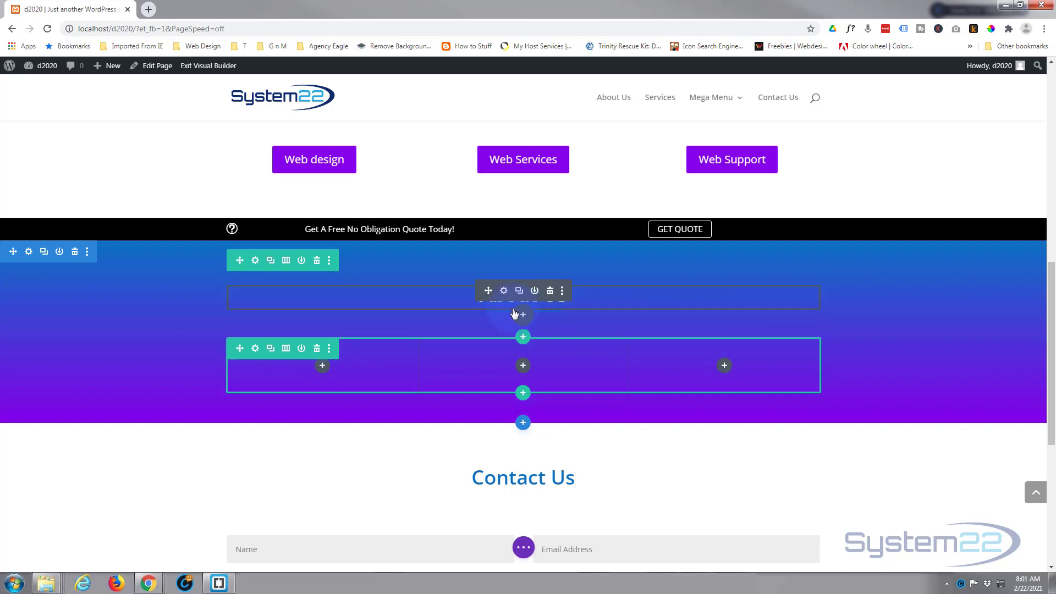
mouse_move(523, 547)
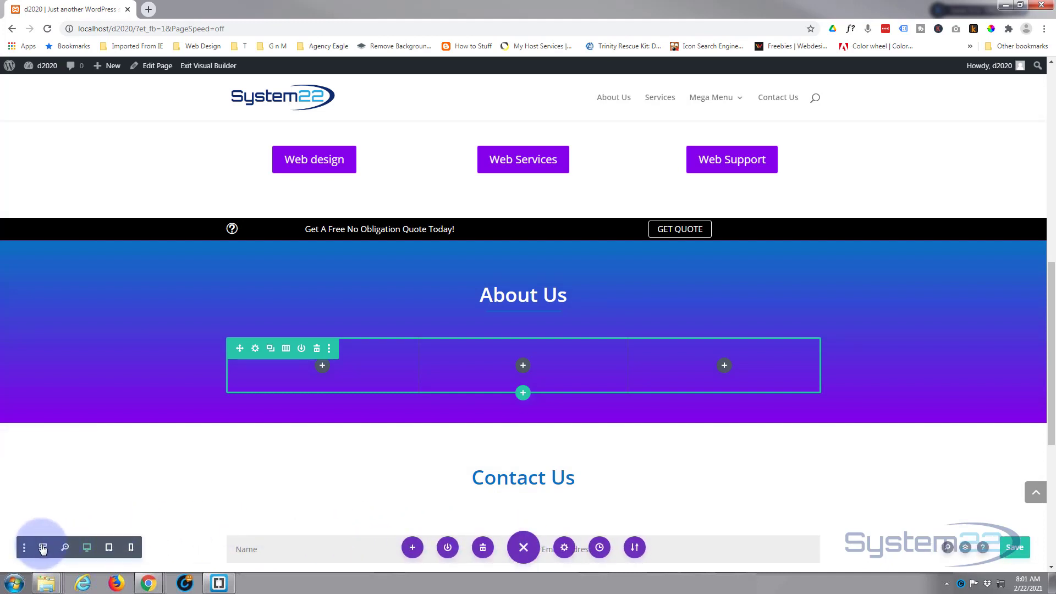
click(43, 548)
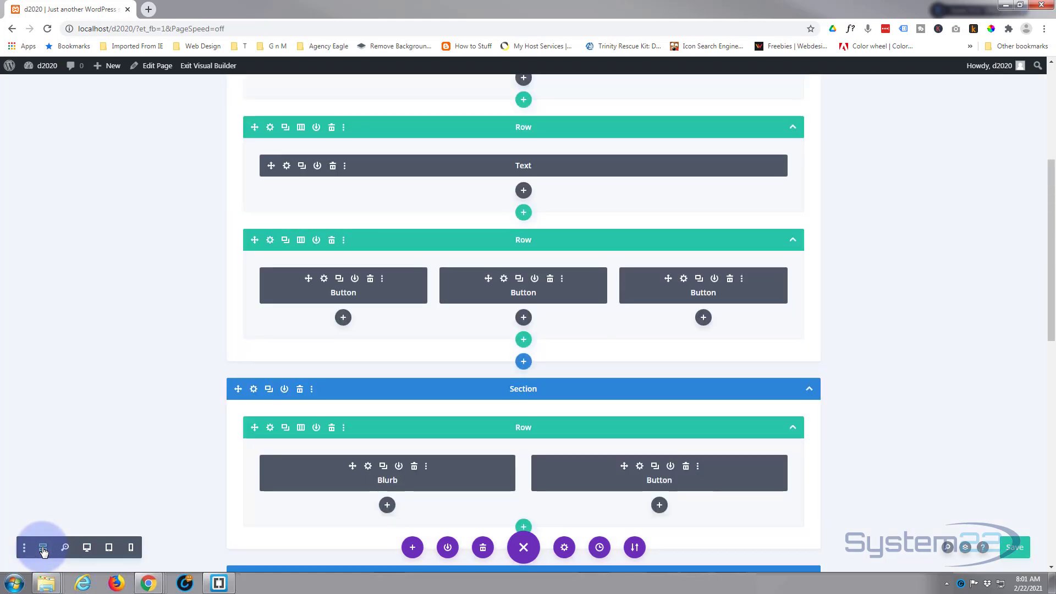
scroll(360, 295, down, 5)
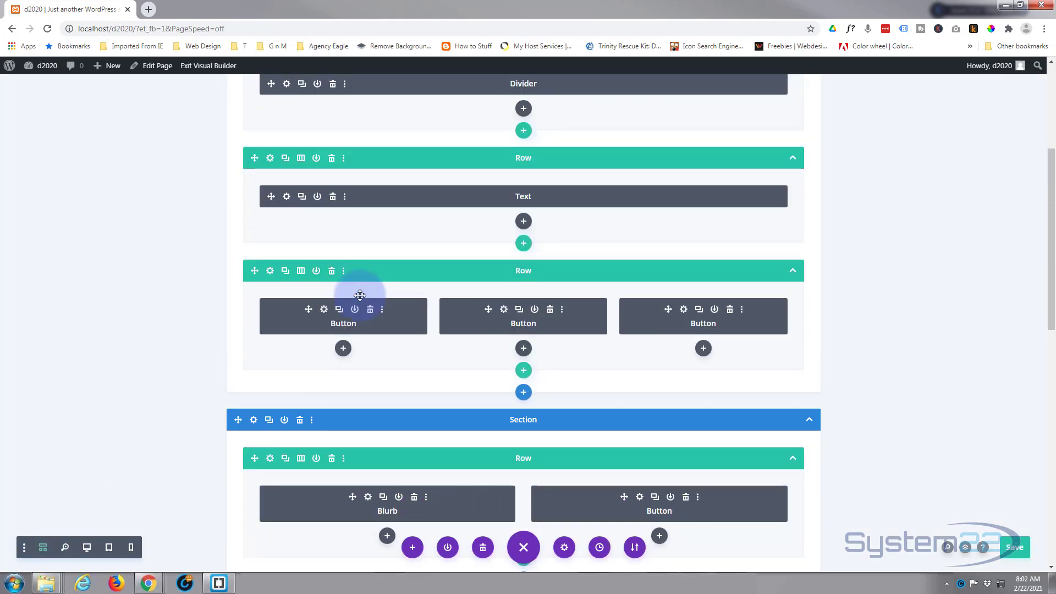
scroll(360, 295, down, 7)
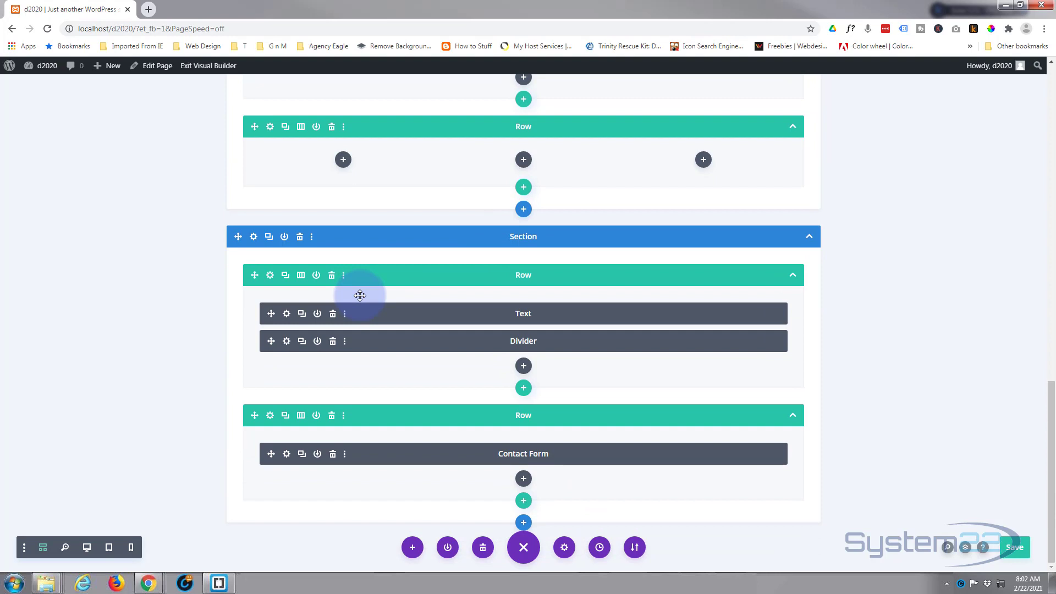
scroll(464, 362, up, 3)
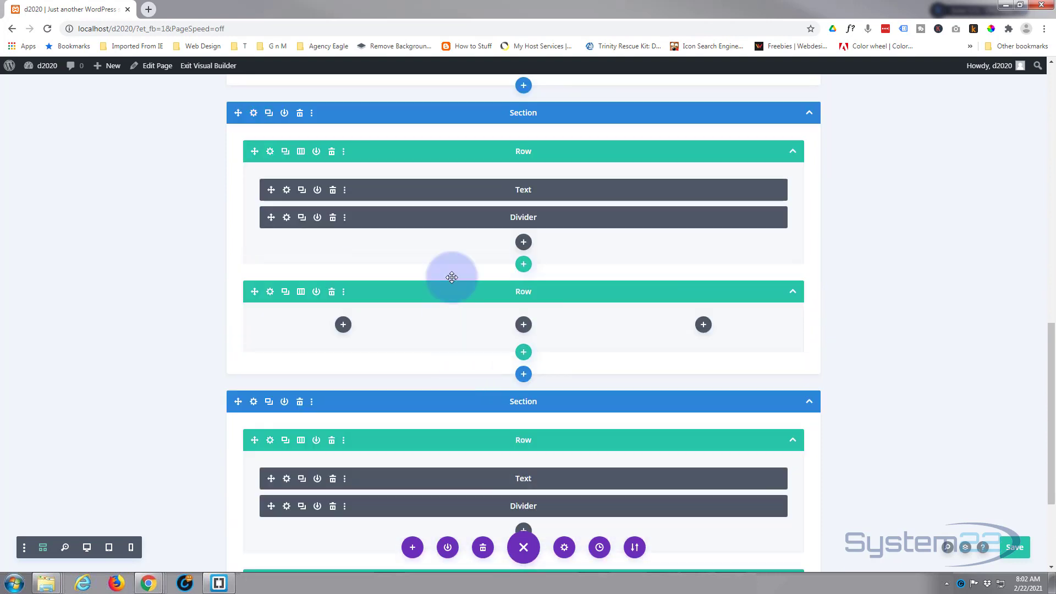
click(286, 219)
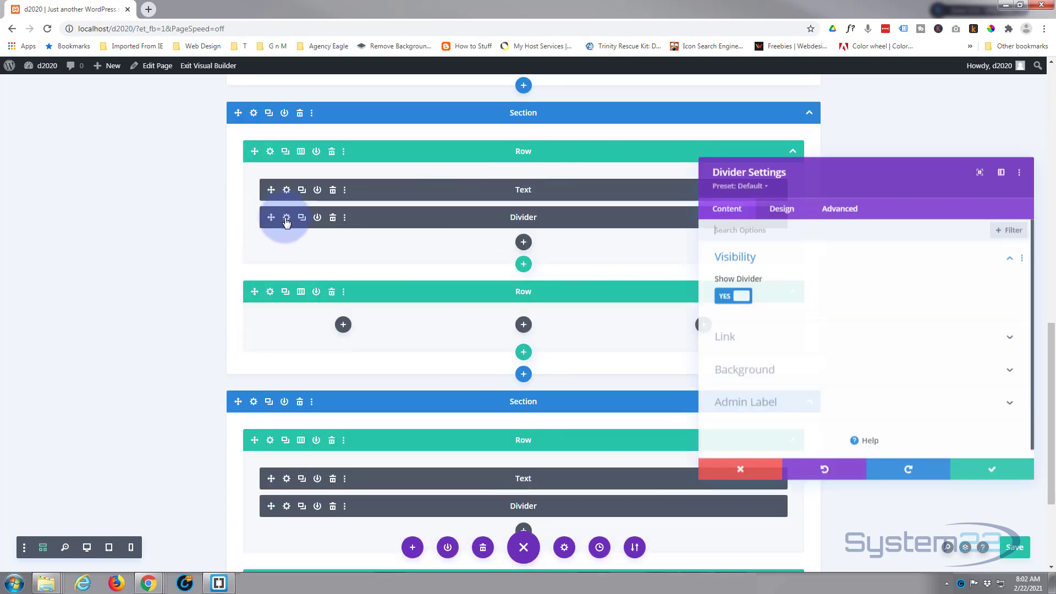
click(87, 548)
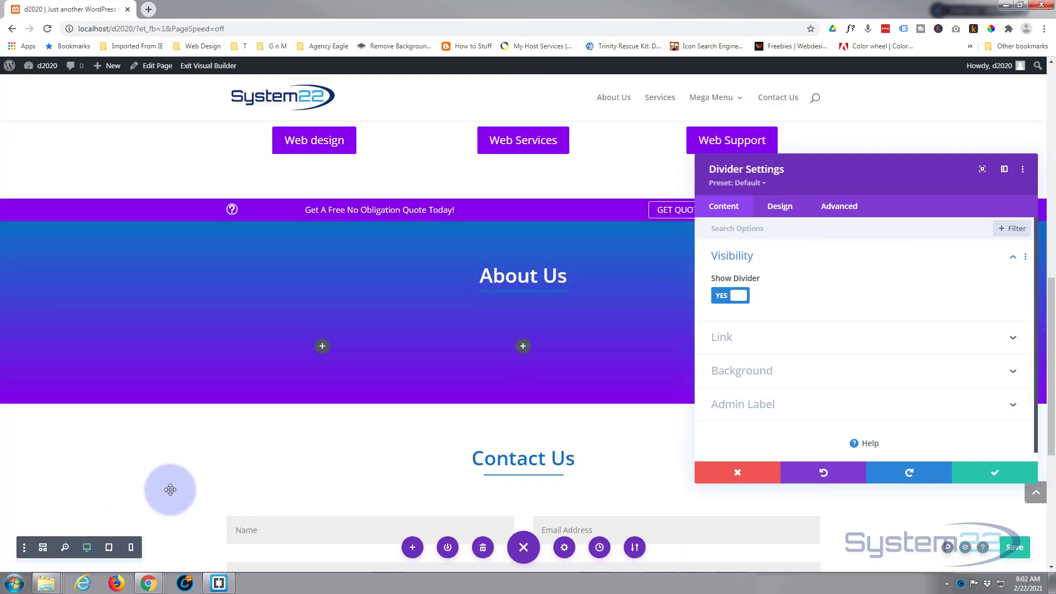
- Set the title divider's line color to white and save the divider settings
click(788, 211)
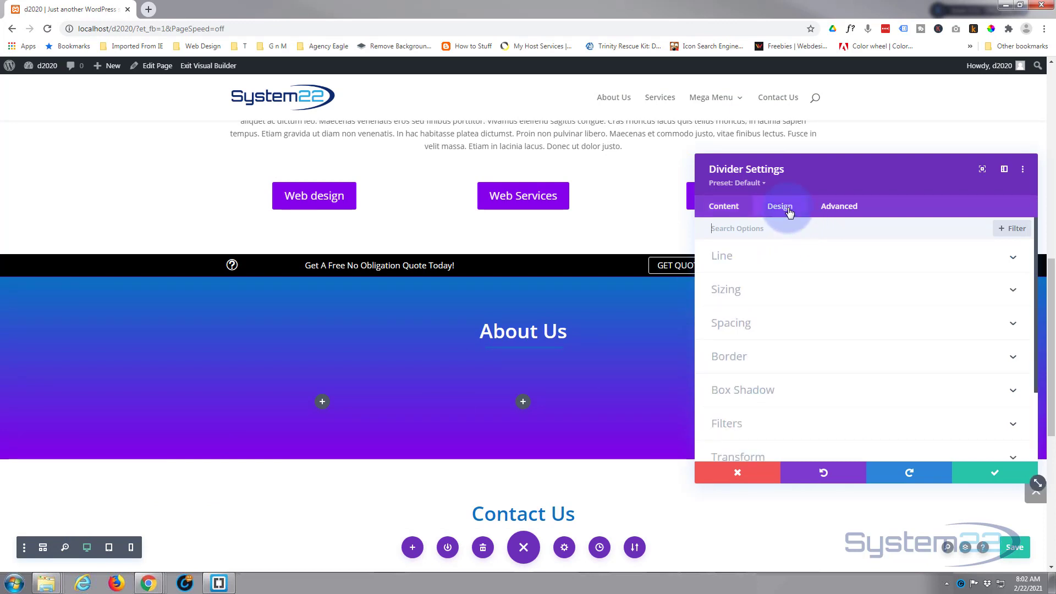
click(840, 271)
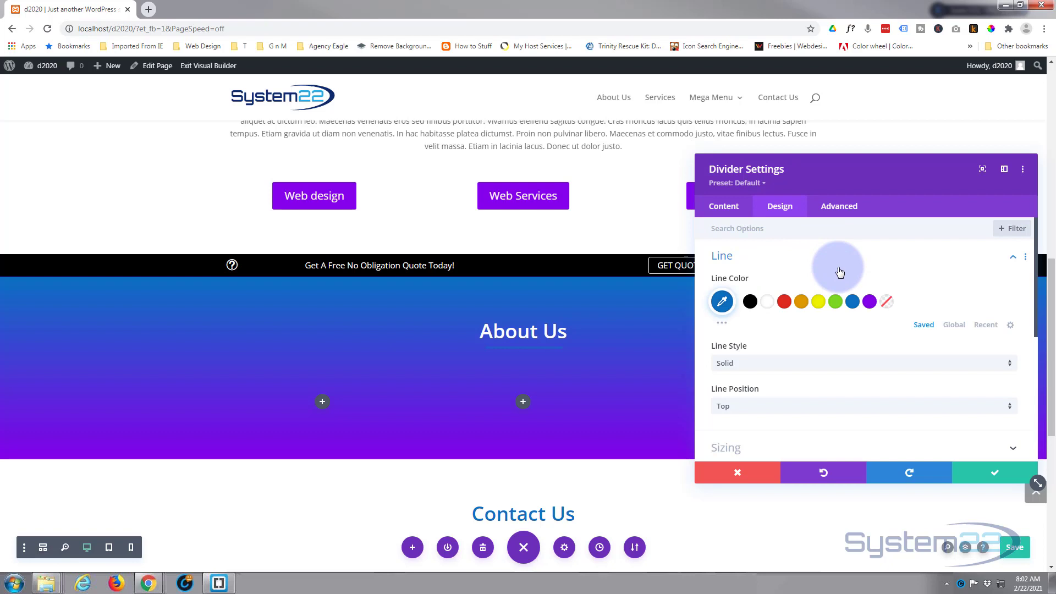
click(768, 305)
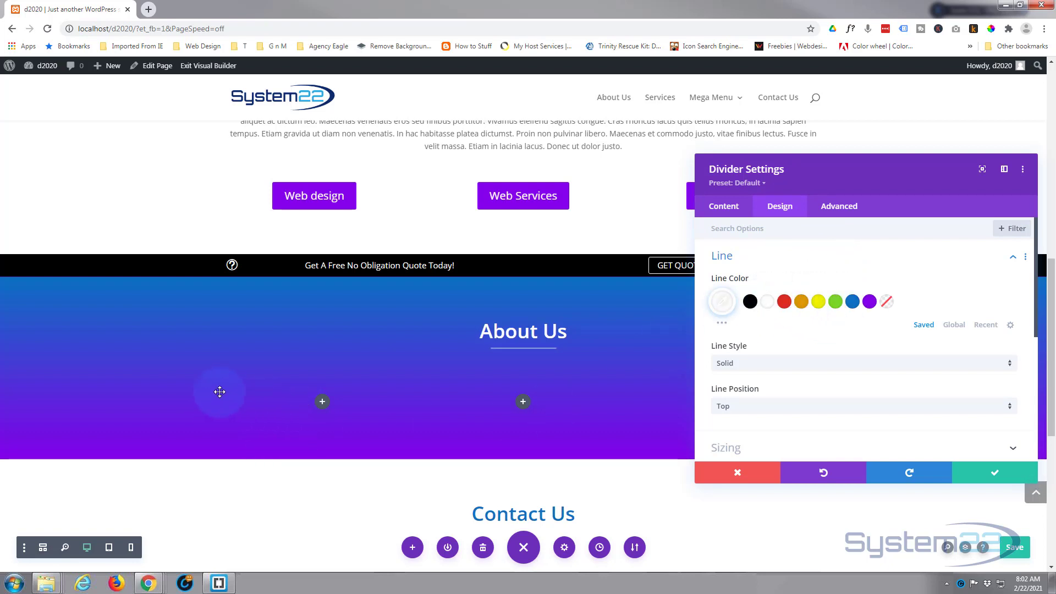
scroll(219, 391, down, 3)
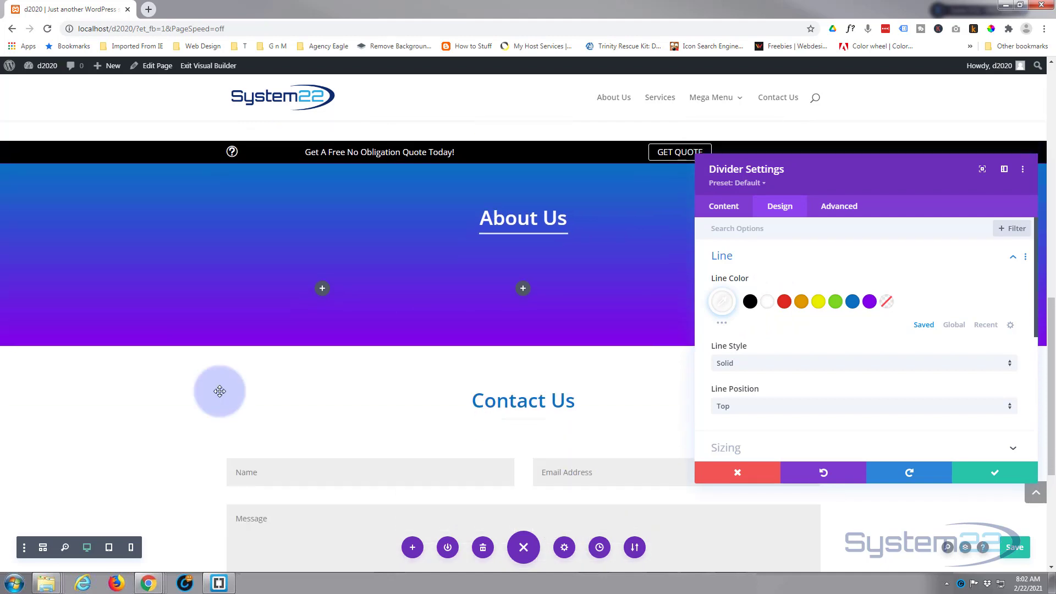
scroll(220, 391, up, 3)
scroll(220, 390, up, 2)
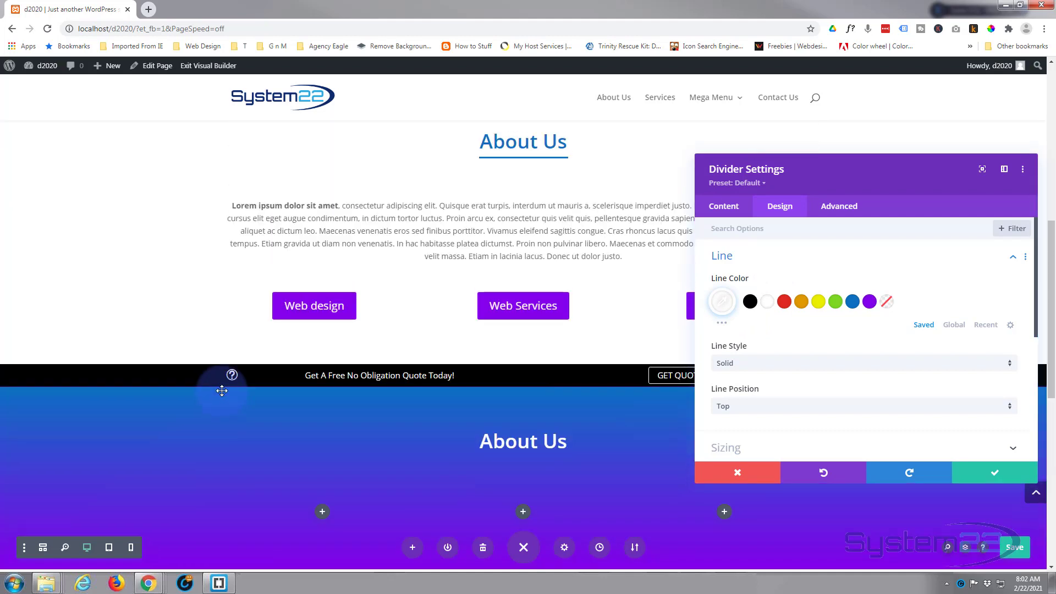
scroll(221, 390, down, 2)
scroll(222, 391, down, 1)
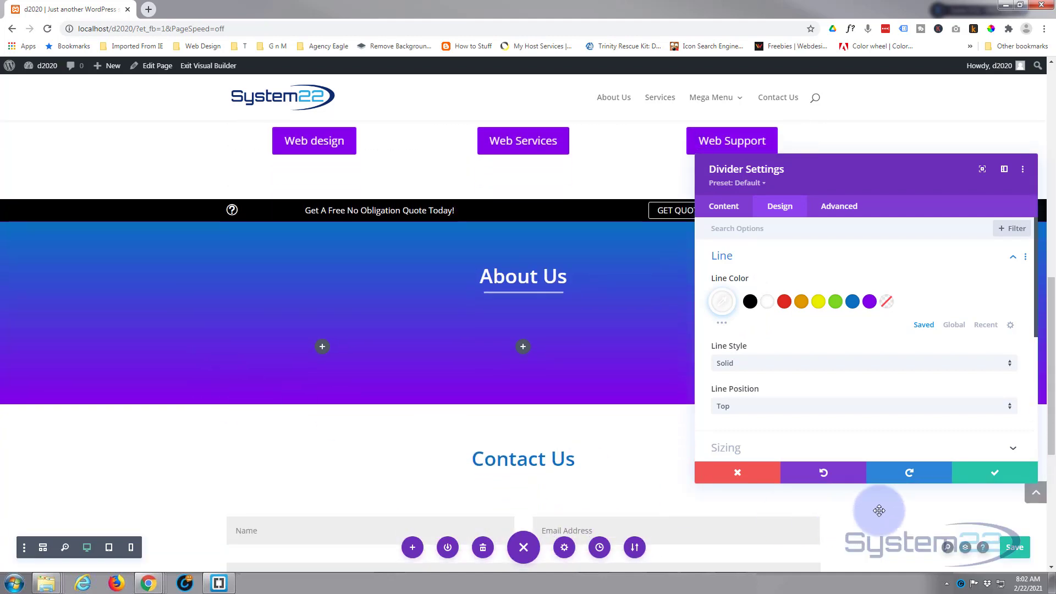
click(1009, 466)
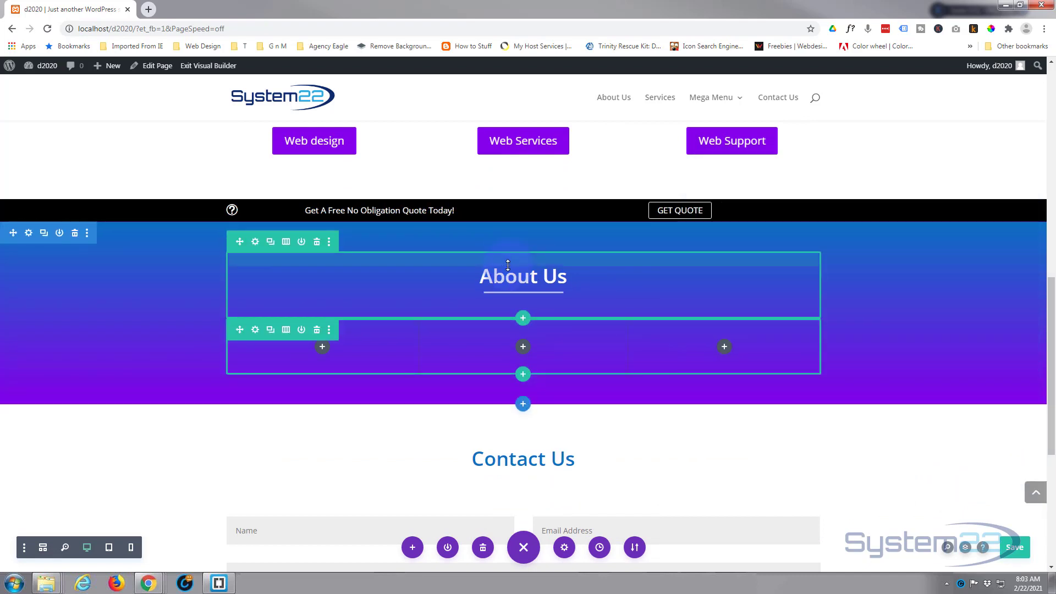
- Save the gradient section's title row to the Divi Library under the layout name White Title
click(301, 242)
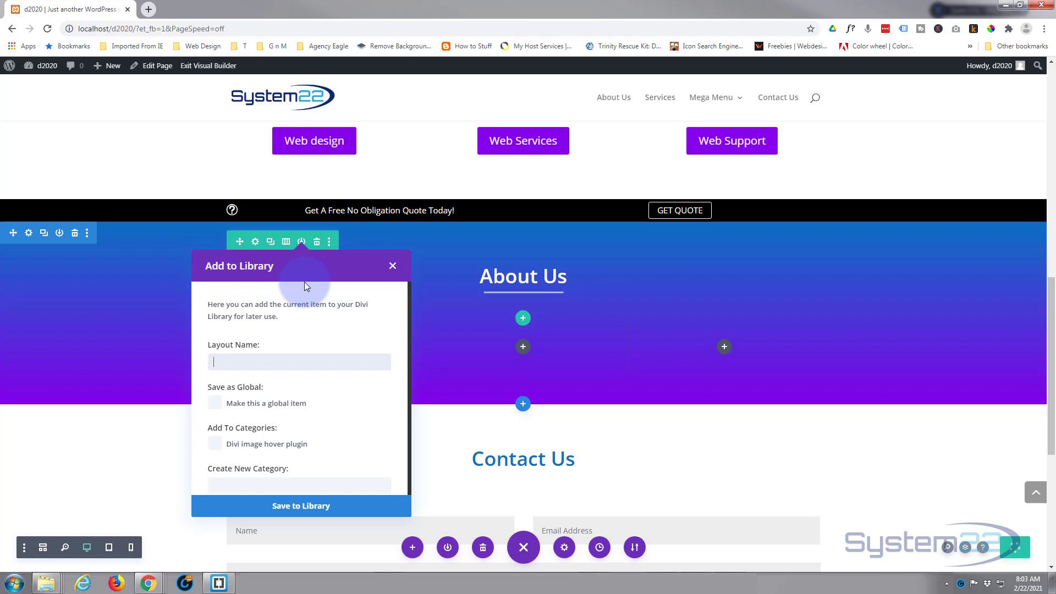
text(White Title)
click(291, 507)
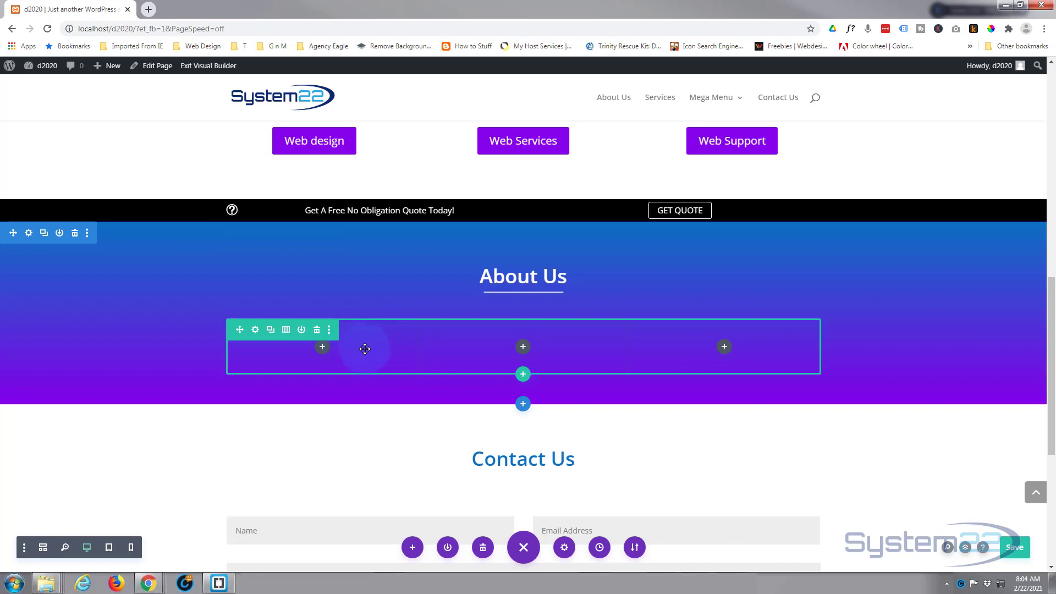
- Add a Blurb module to the first column of the three-column row and title it Tech Needs
click(322, 348)
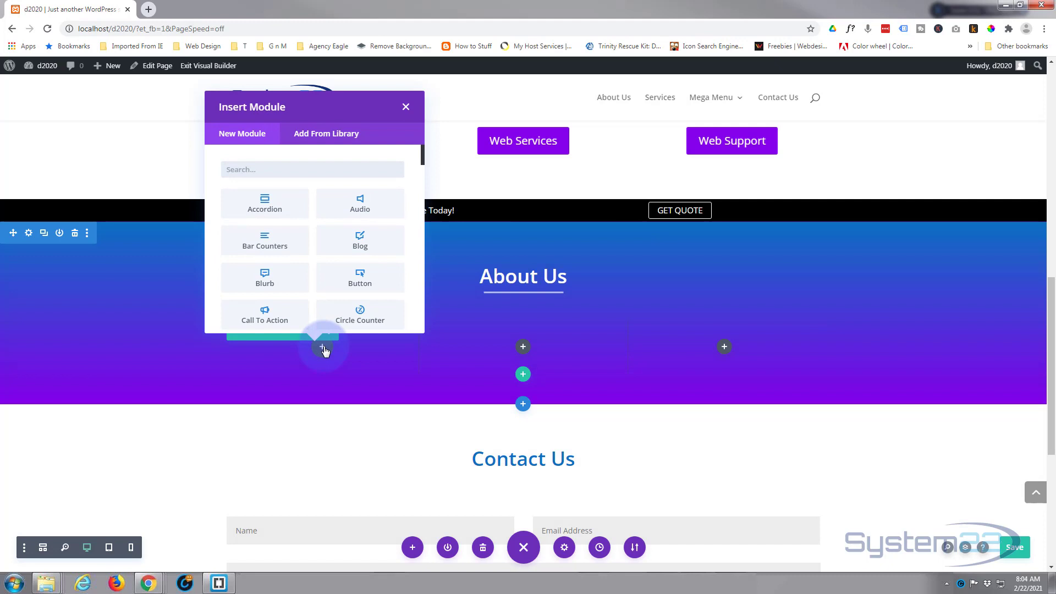
click(281, 282)
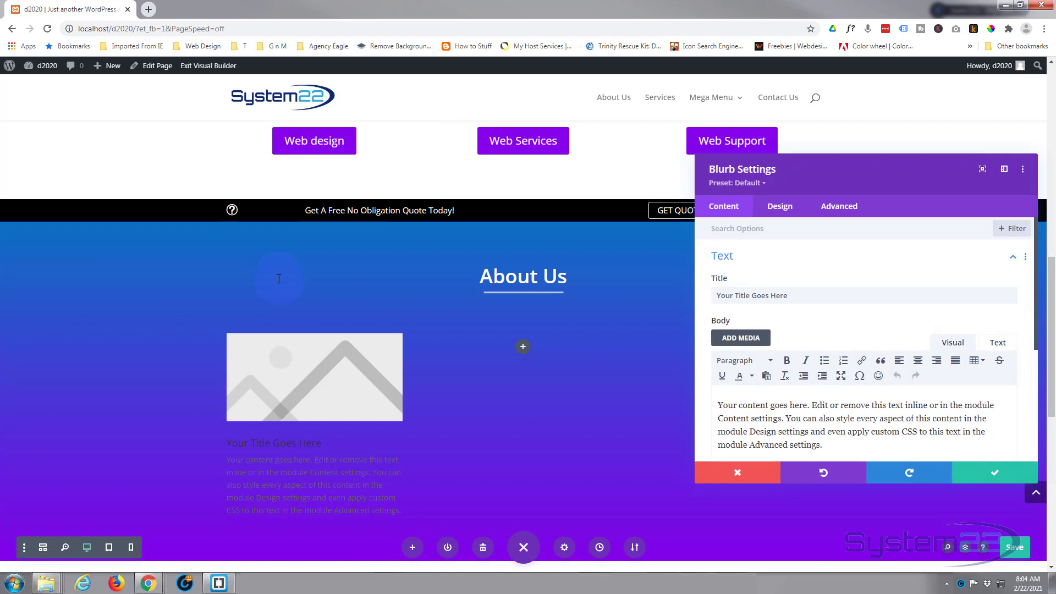
triple_click(748, 295)
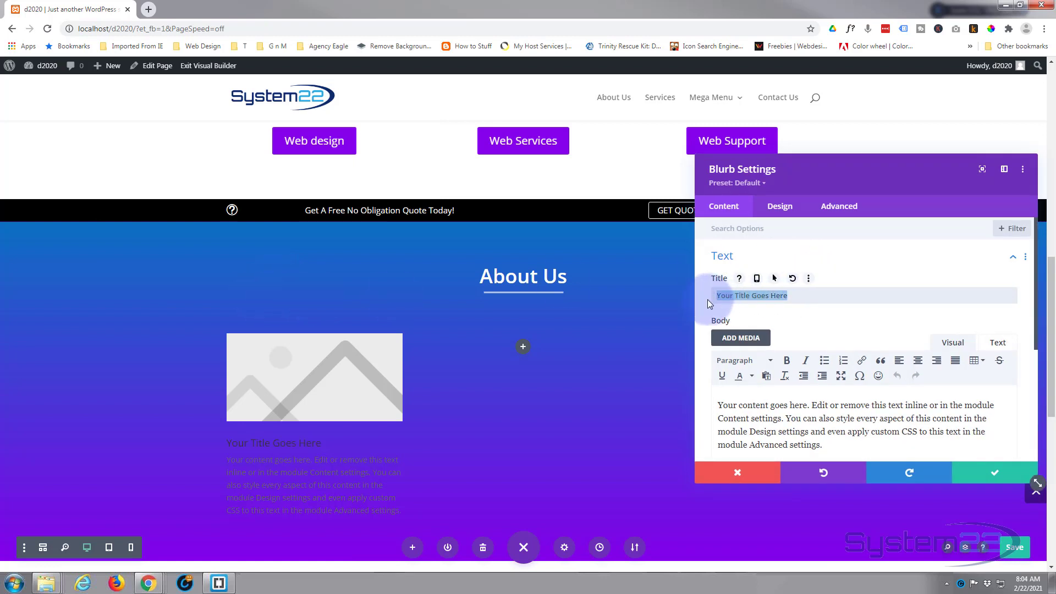
text(Tch)
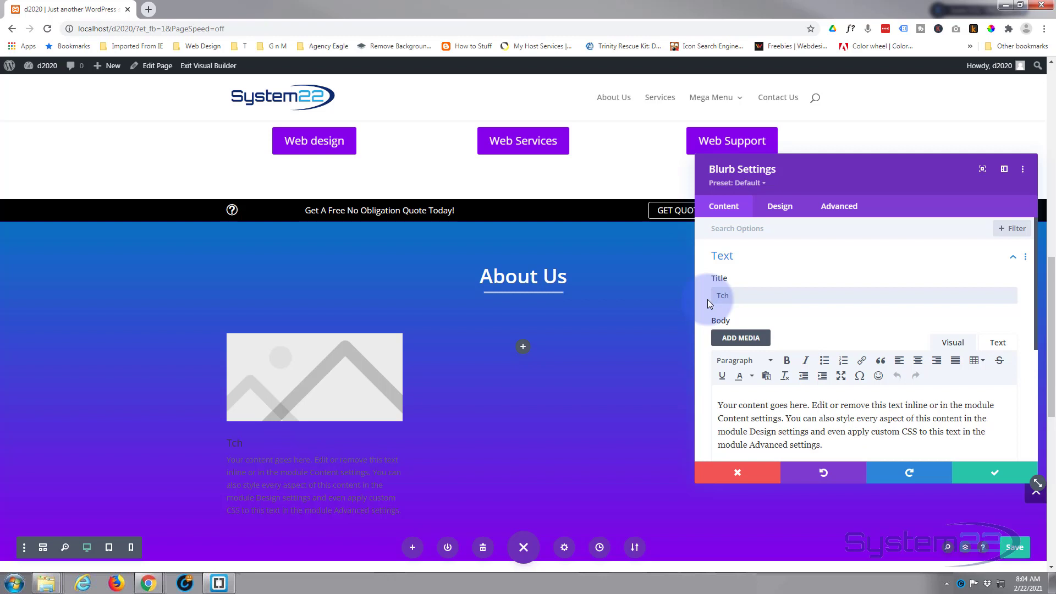
text( Needs)
triple_click(726, 295)
text(Tech)
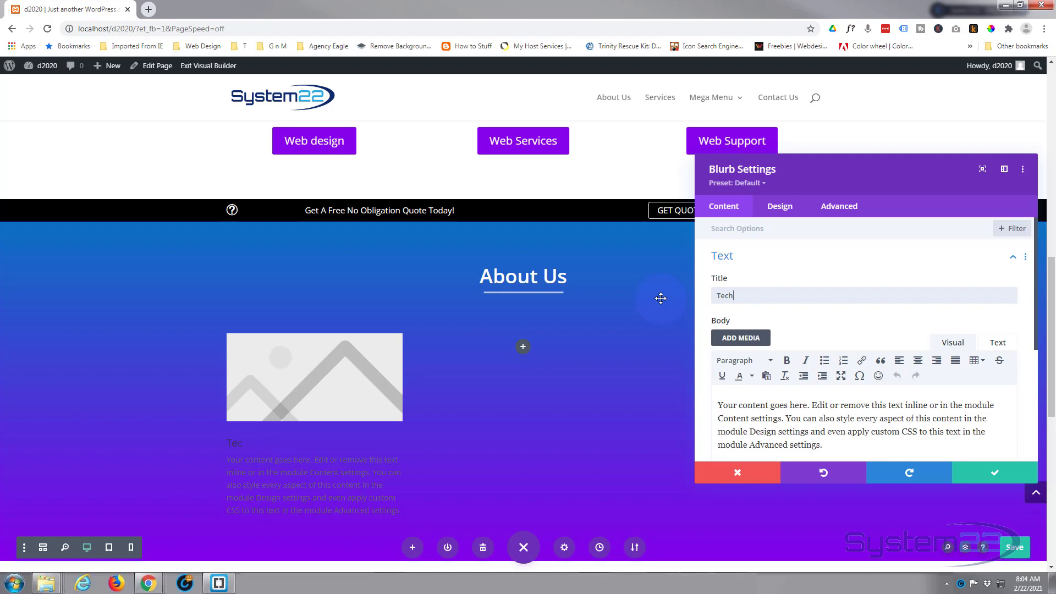
text( Needs)
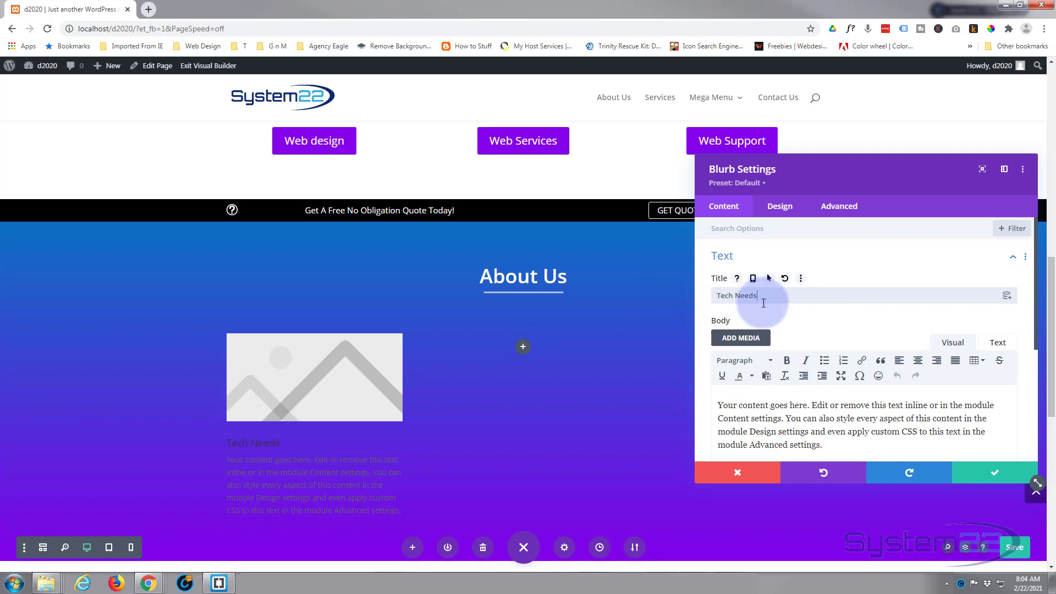
- Shorten the blurb's body text so that it ends after "every aspect of this content in the module."
scroll(803, 323, down, 1)
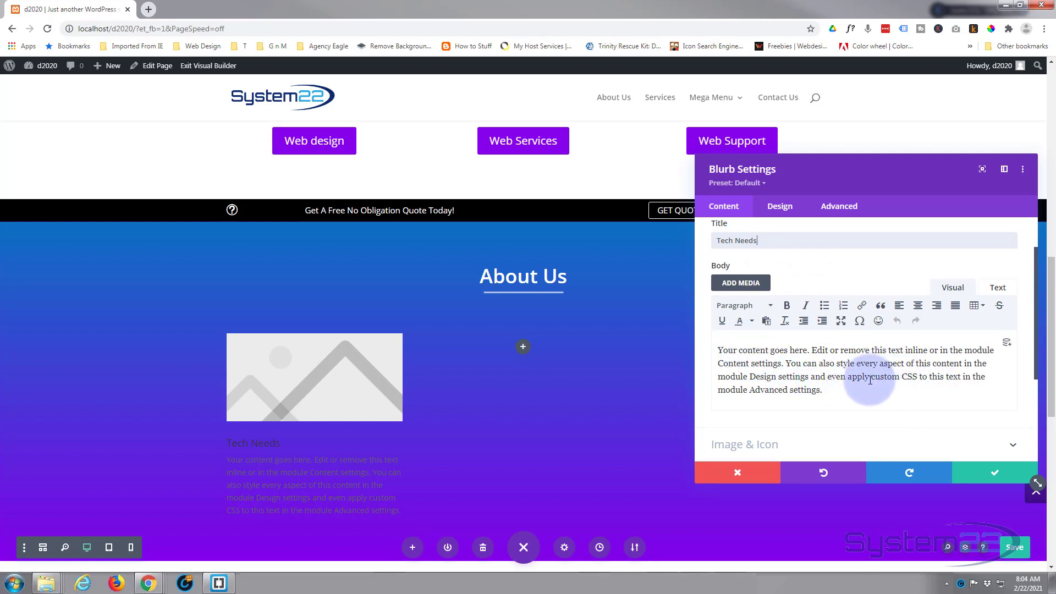
click(750, 377)
shift+click(842, 396)
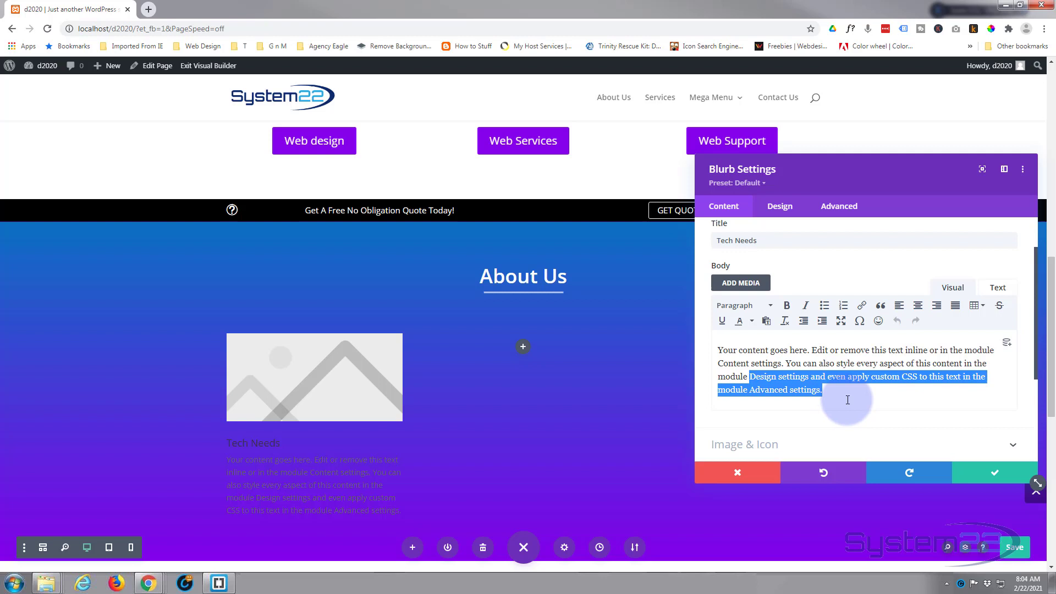
key(BackSpace)
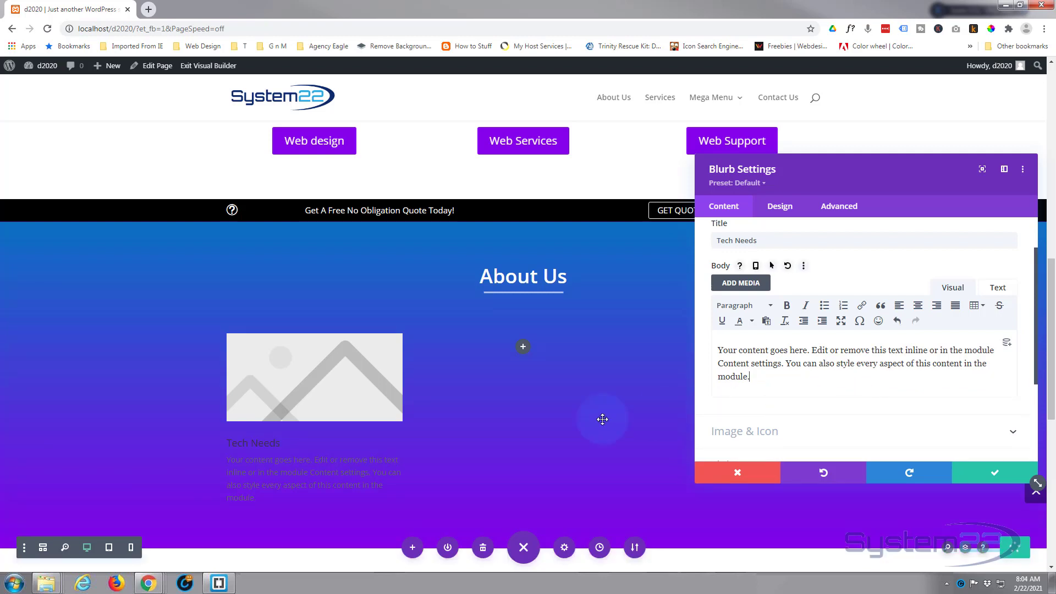
click(804, 368)
- Switch the Tech Needs blurb from an image to an icon and choose the concentric-circles target icon
scroll(806, 368, down, 1)
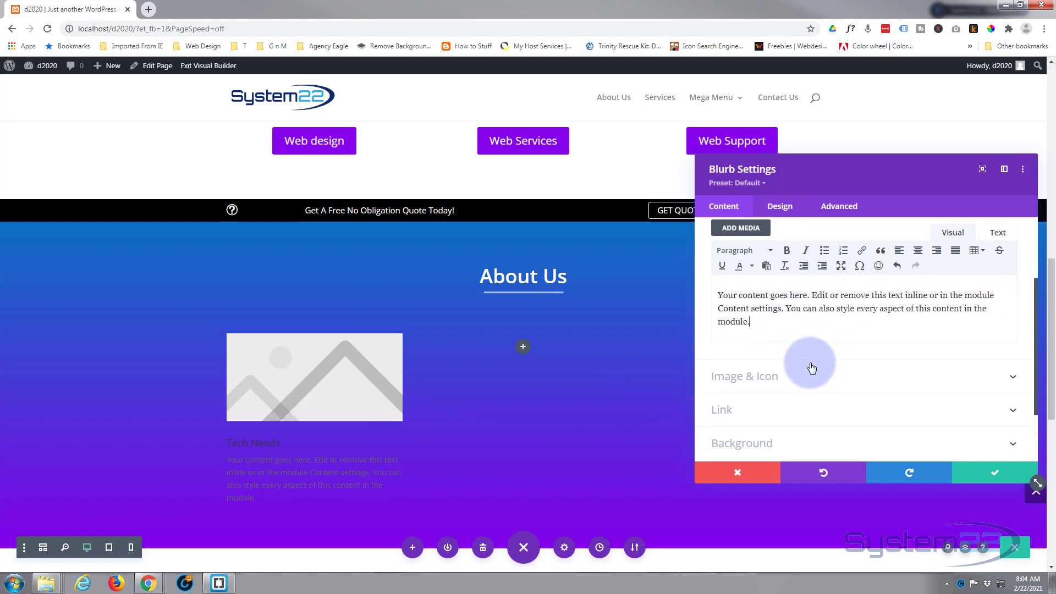
click(813, 379)
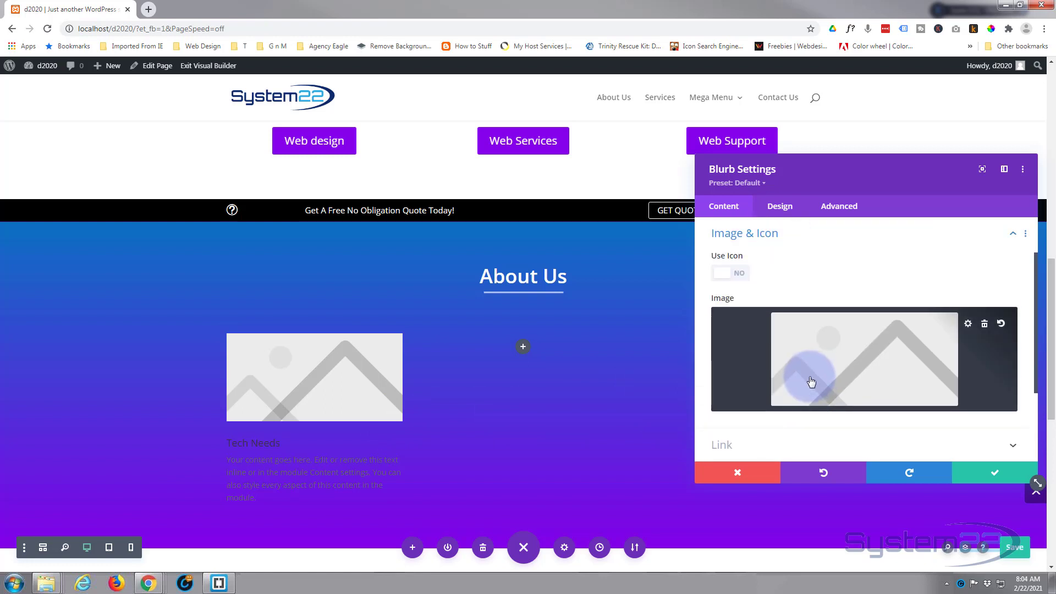
click(732, 277)
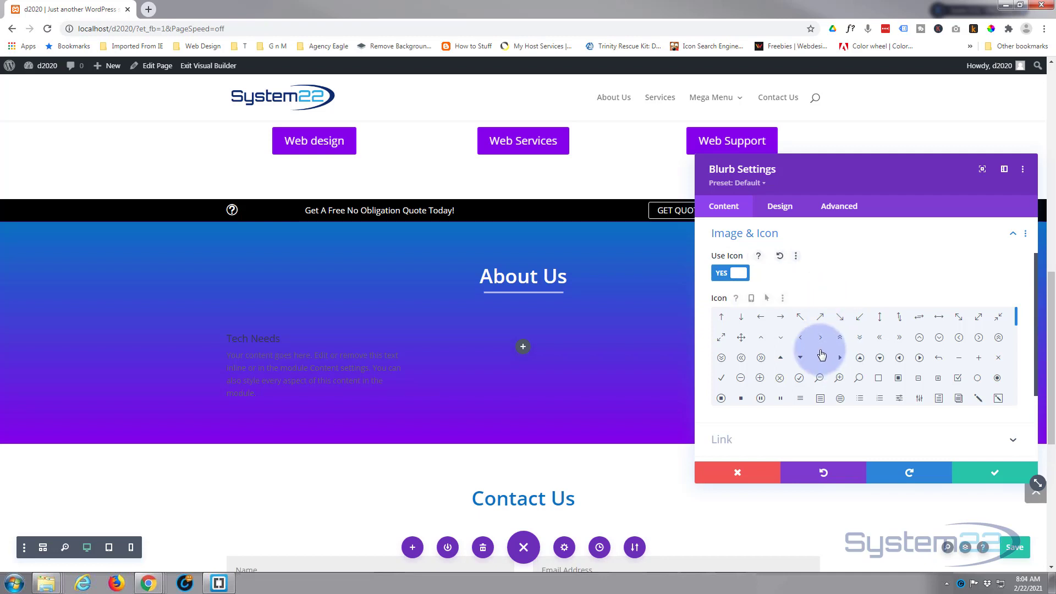
scroll(822, 354, down, 5)
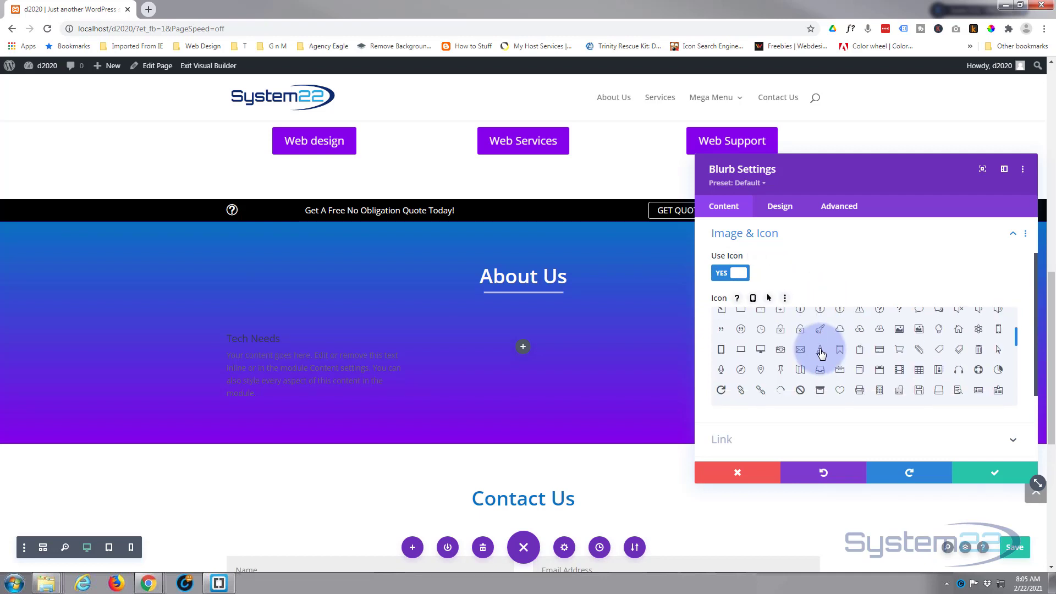
scroll(822, 354, down, 2)
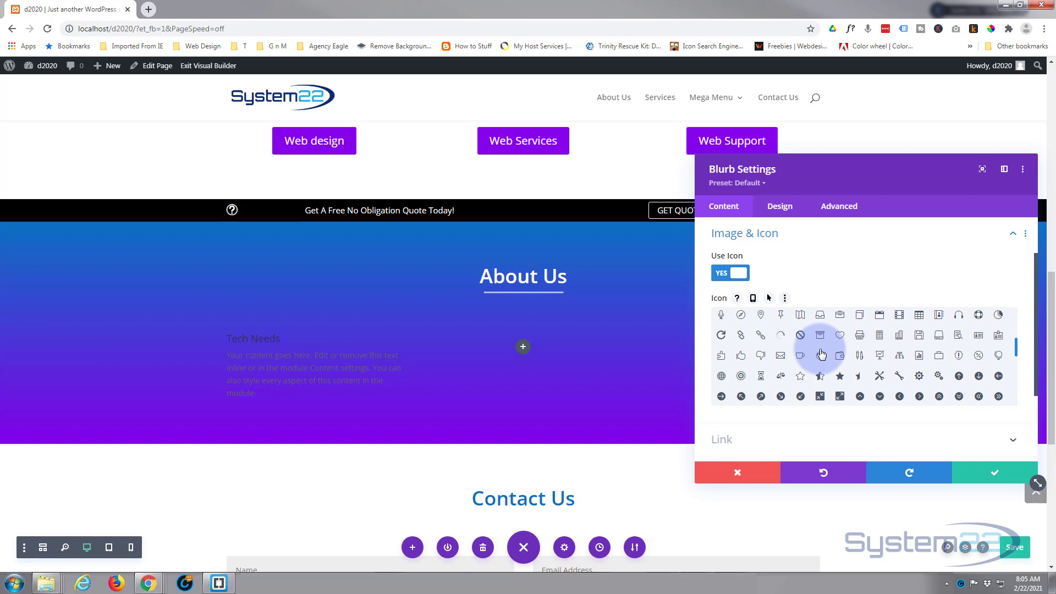
click(741, 376)
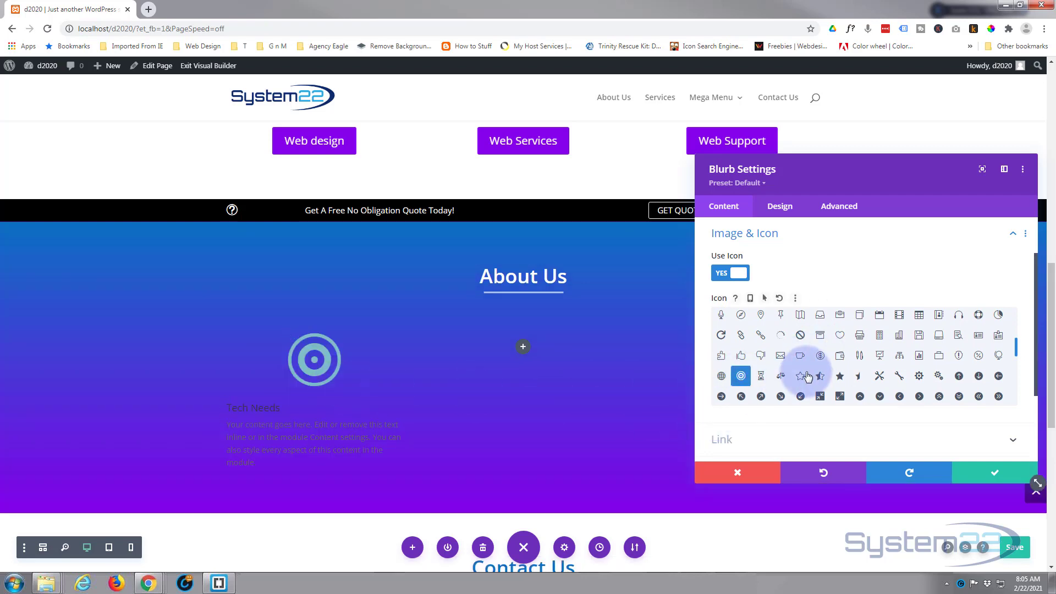
- Look over the blurb's link settings, including the choices for the title link target
scroll(806, 376, down, 3)
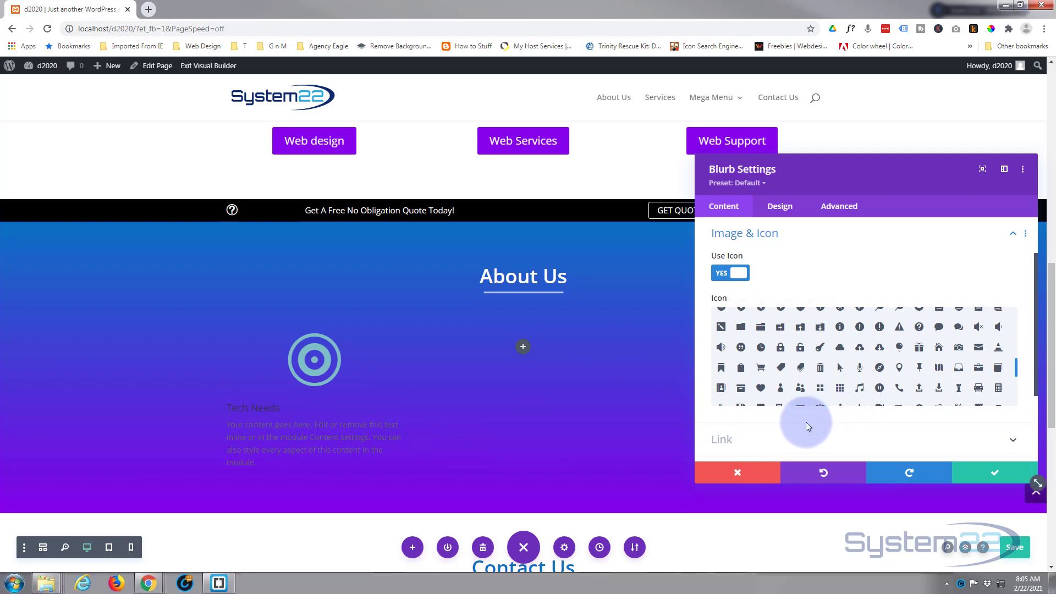
scroll(813, 418, down, 1)
click(785, 385)
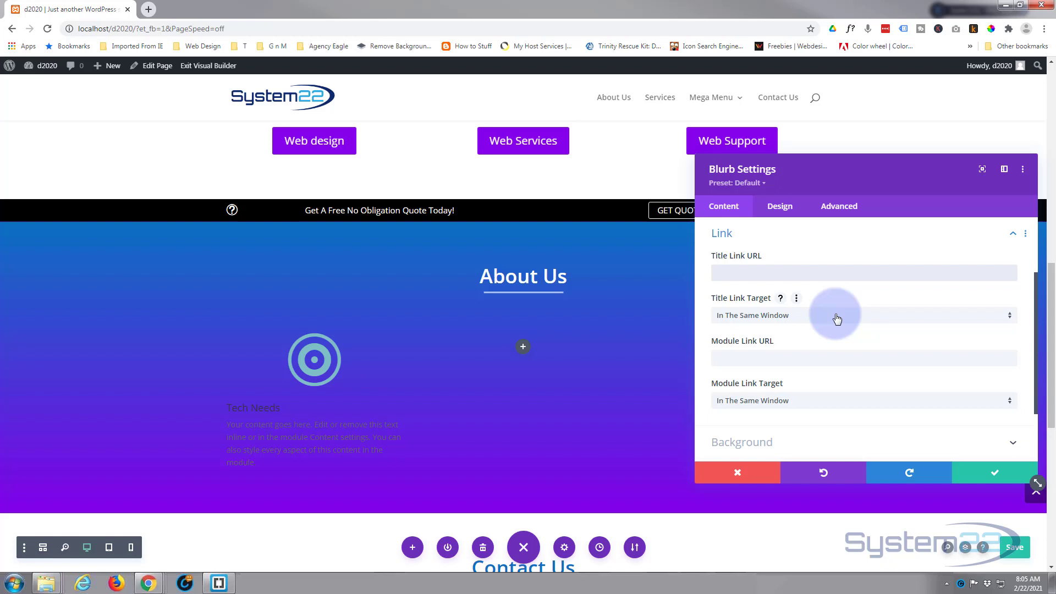
click(836, 318)
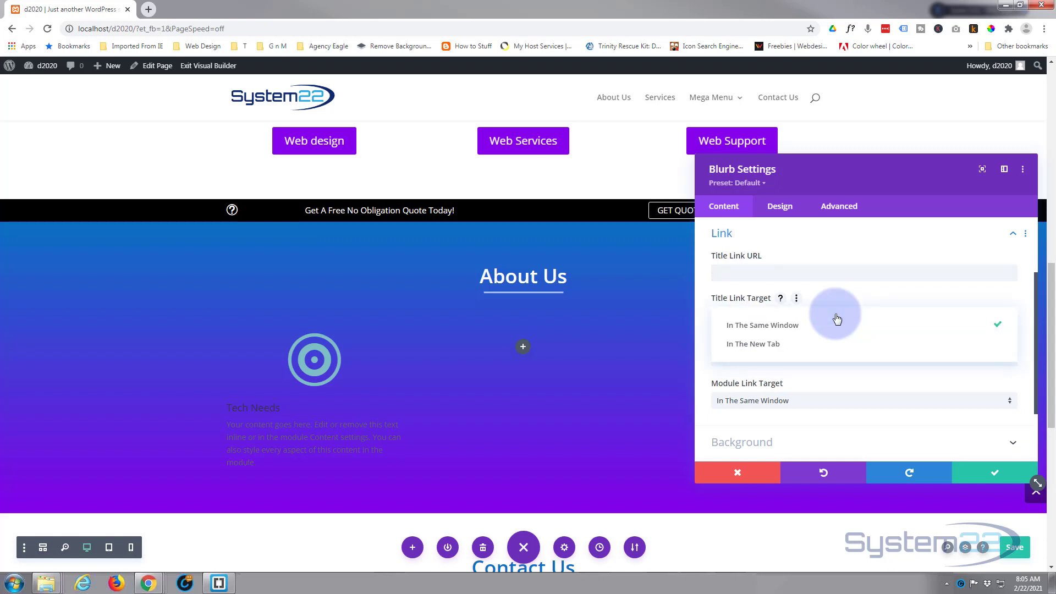
click(702, 320)
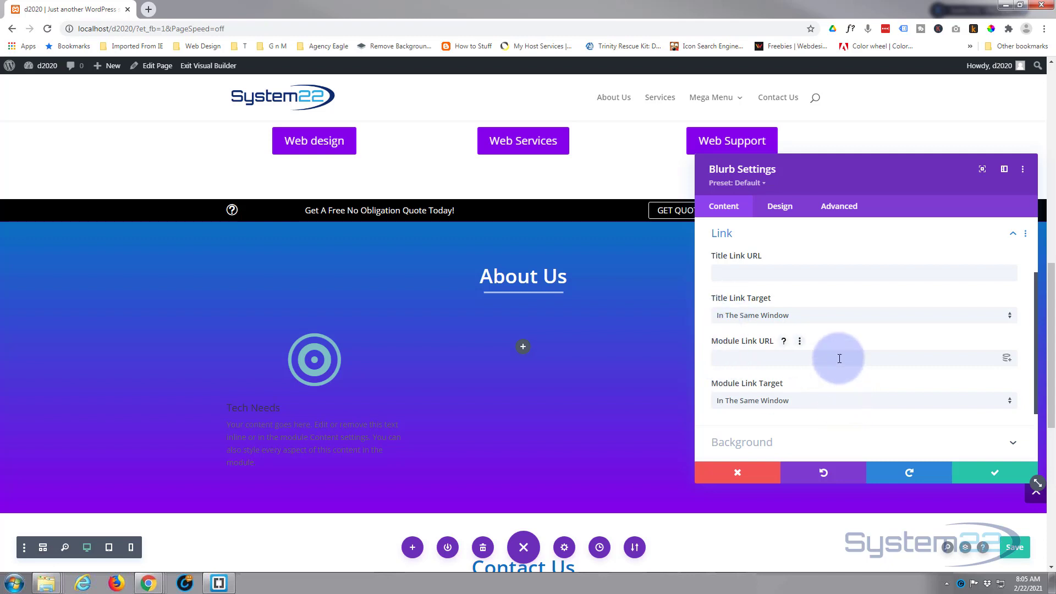
scroll(840, 358, down, 2)
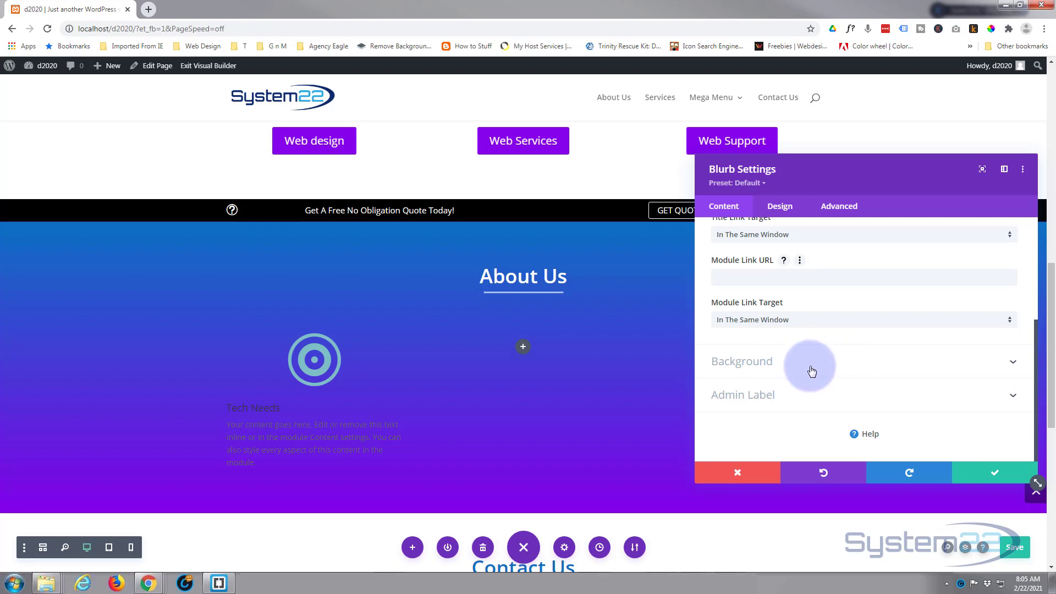
- Color the blurb's icon white and enable a custom icon font size of about 108px
click(785, 211)
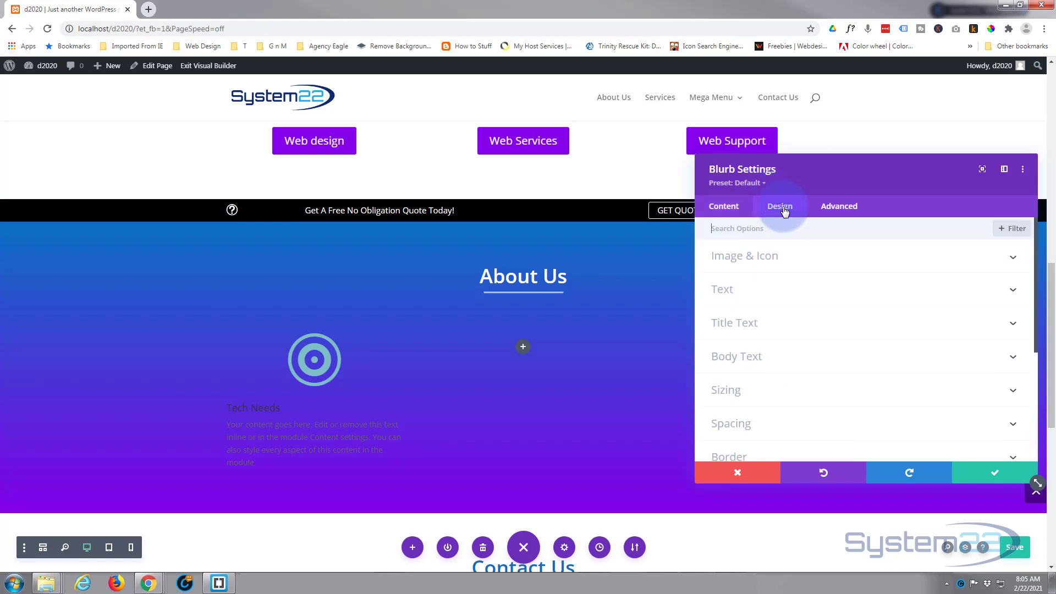
click(841, 260)
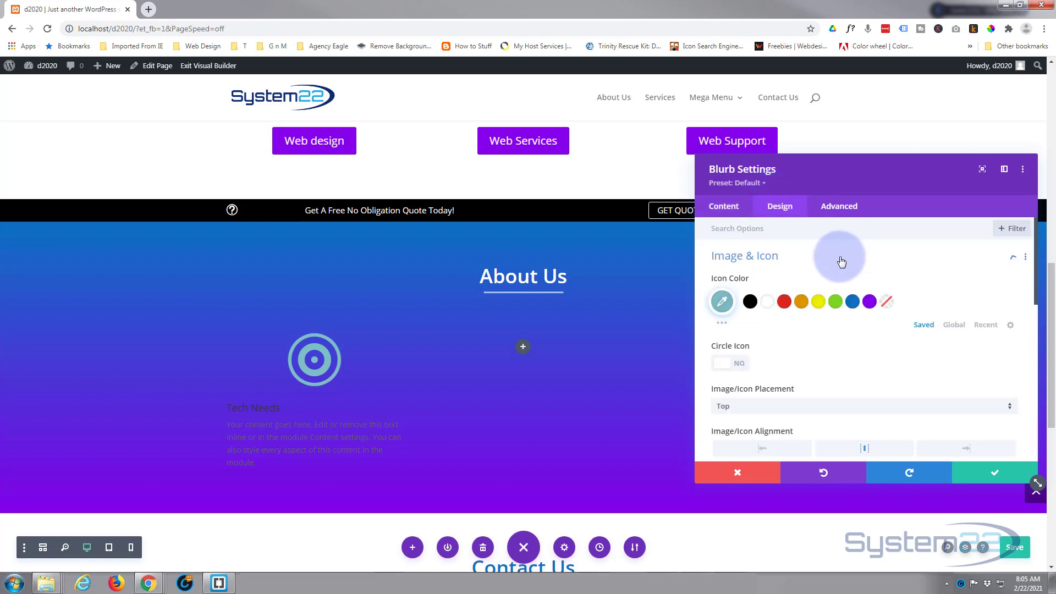
click(771, 306)
scroll(808, 328, down, 2)
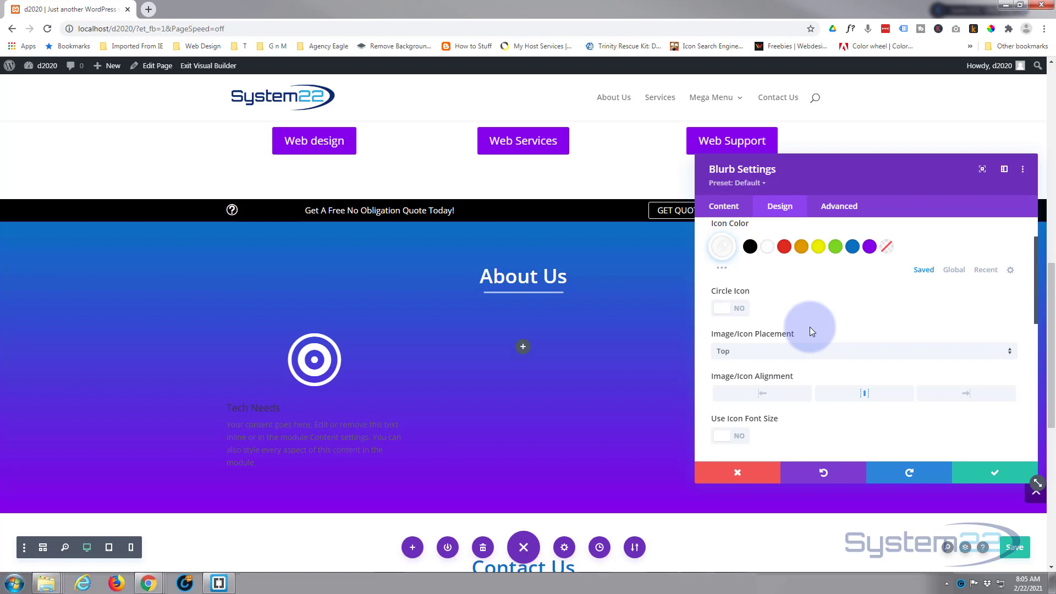
scroll(811, 326, down, 2)
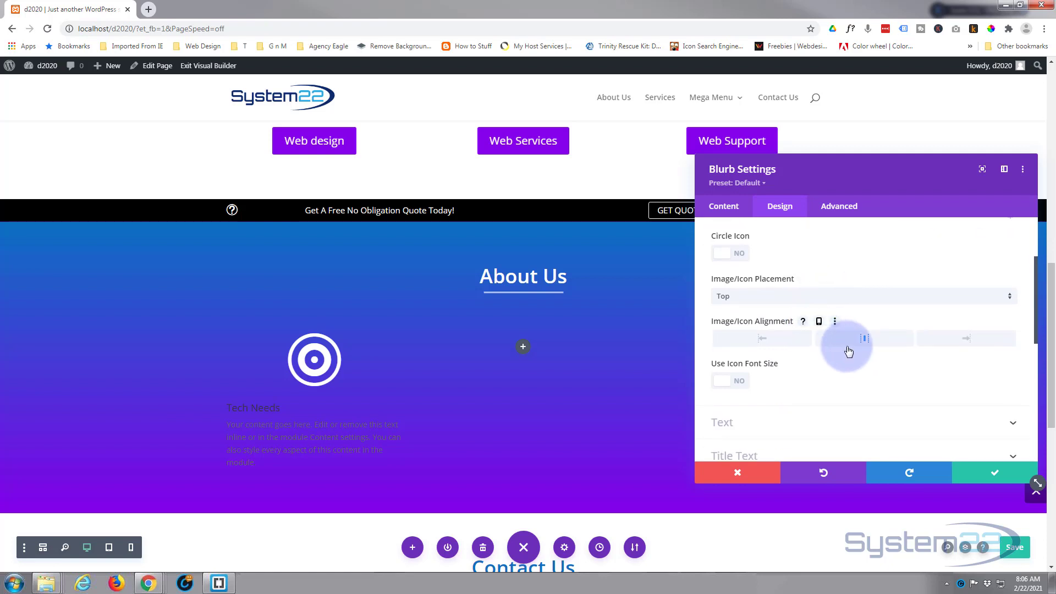
click(739, 384)
click(861, 419)
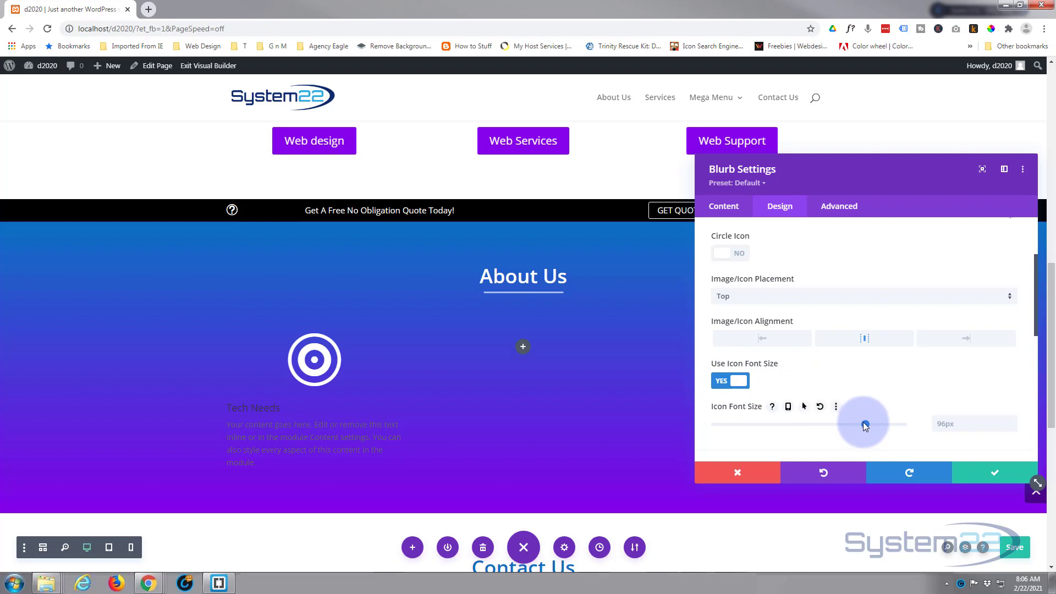
drag(866, 426, 886, 420)
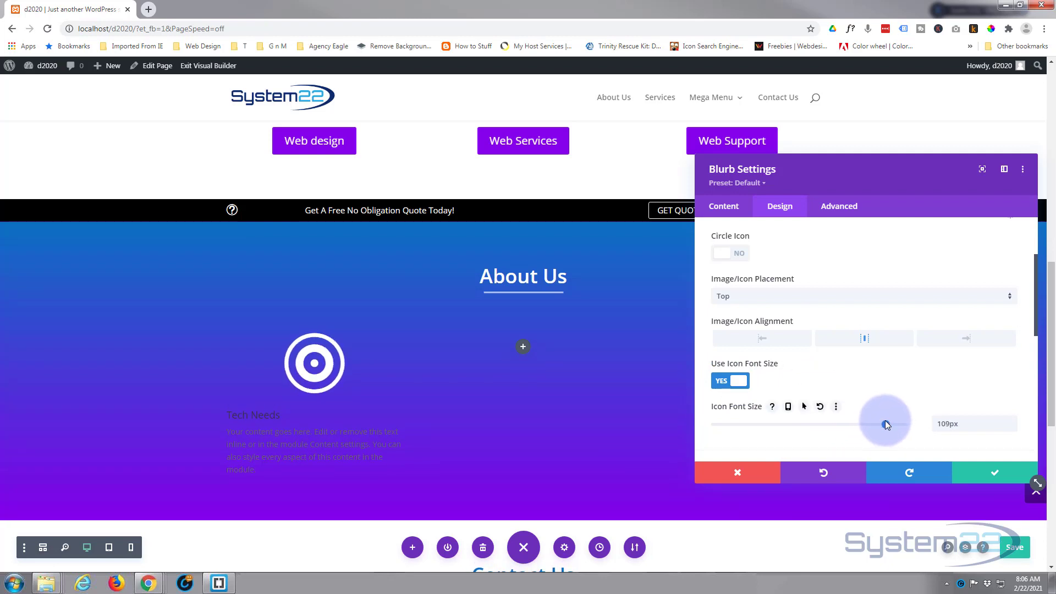
- Set the Tech Needs title's font weight to Semi Bold
scroll(833, 376, down, 2)
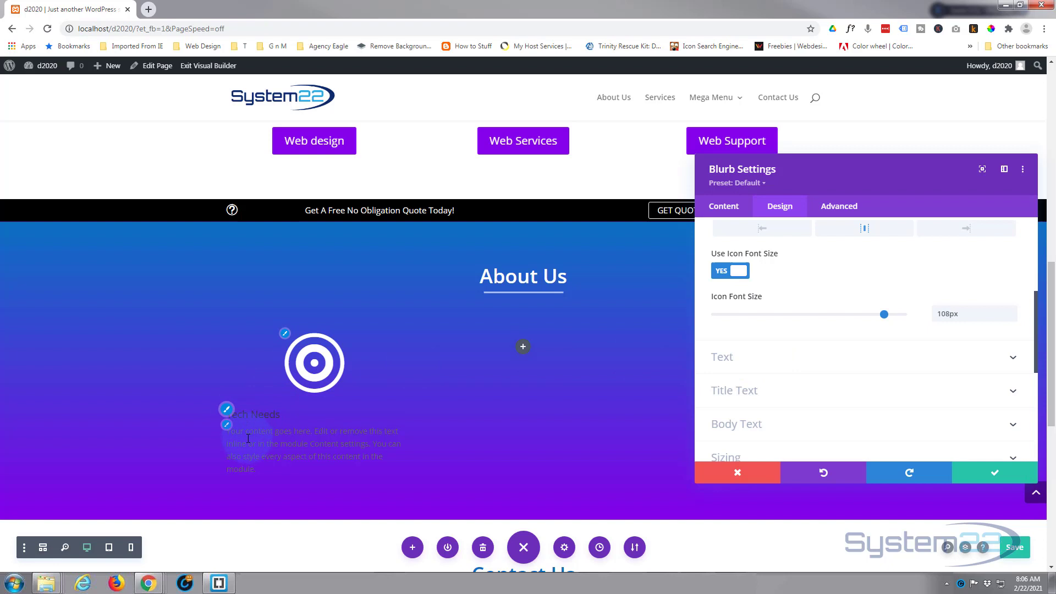
click(227, 413)
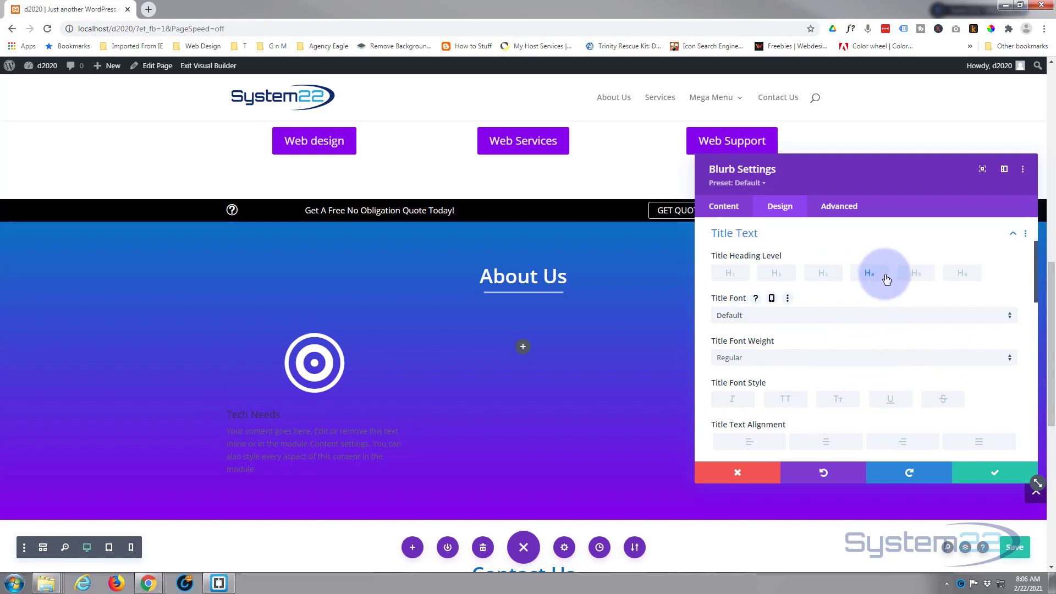
scroll(870, 304, down, 1)
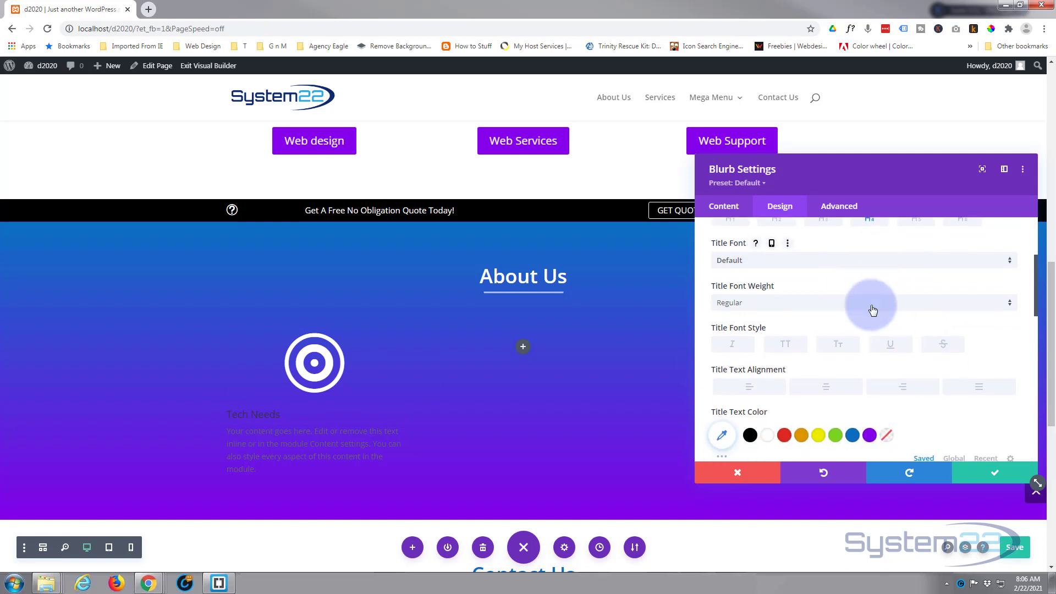
click(871, 307)
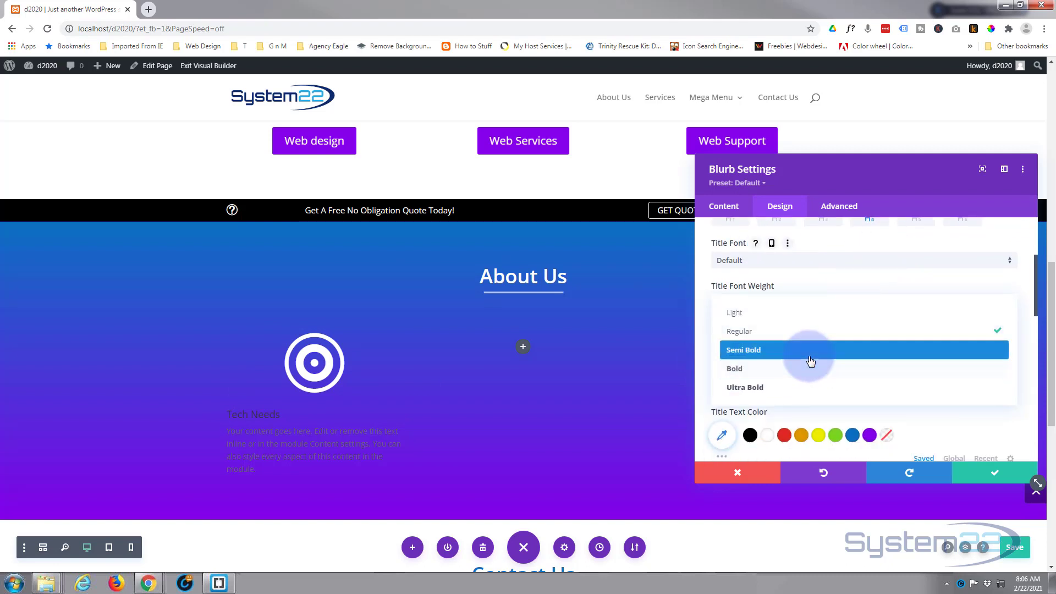
click(811, 361)
- Format the Tech Needs title as white, 28px, centered, all-uppercase text
scroll(812, 352, down, 2)
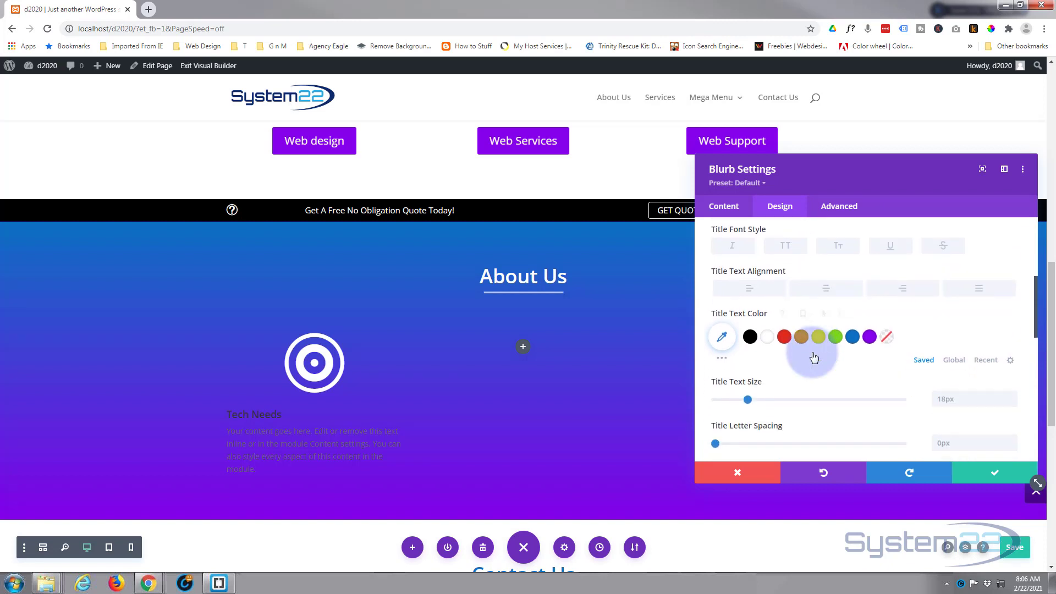
click(767, 325)
drag(748, 388, 767, 387)
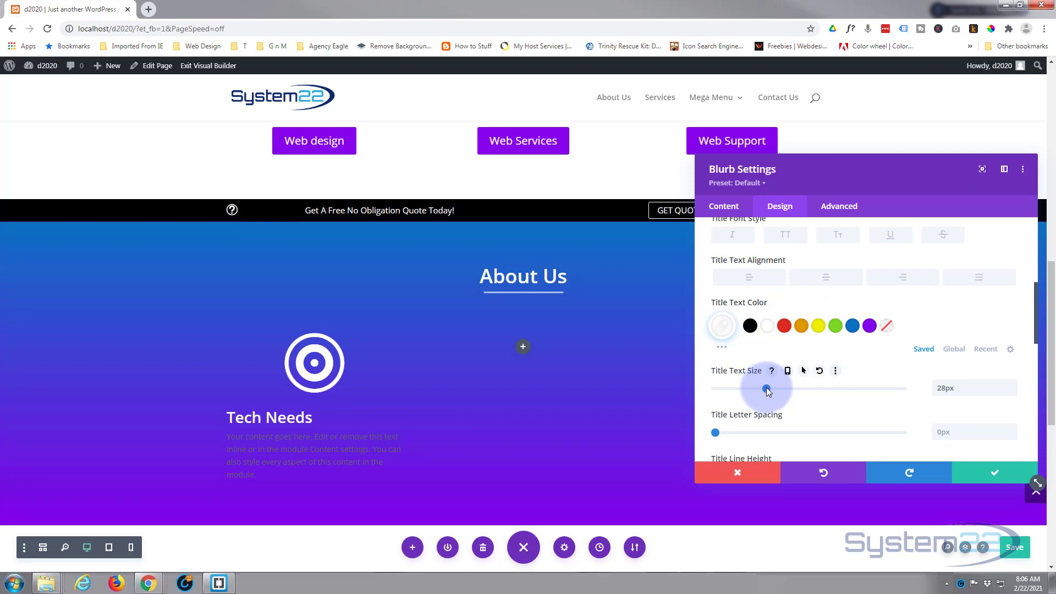
click(832, 278)
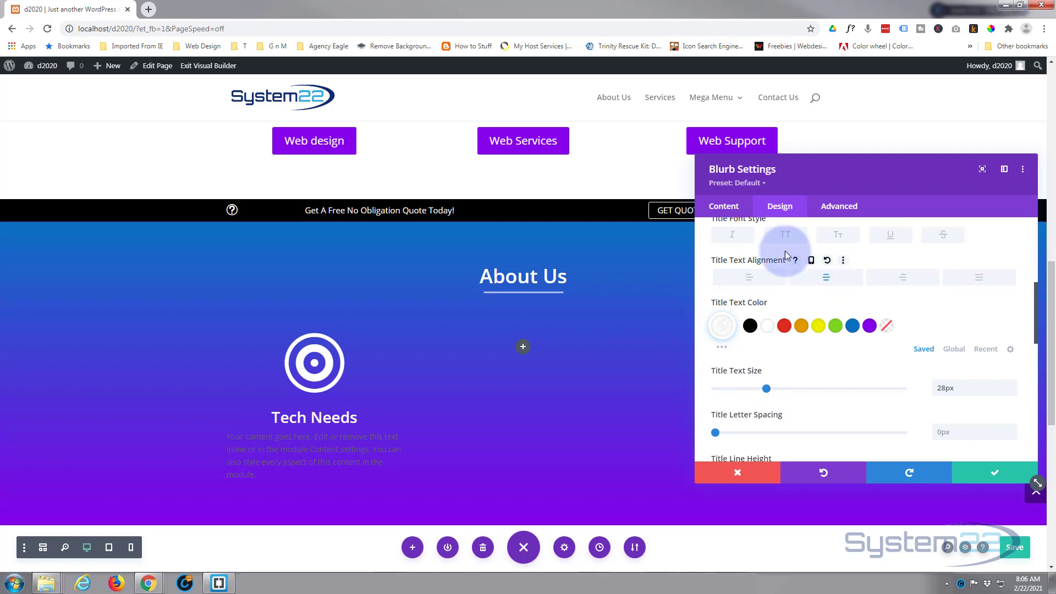
click(786, 236)
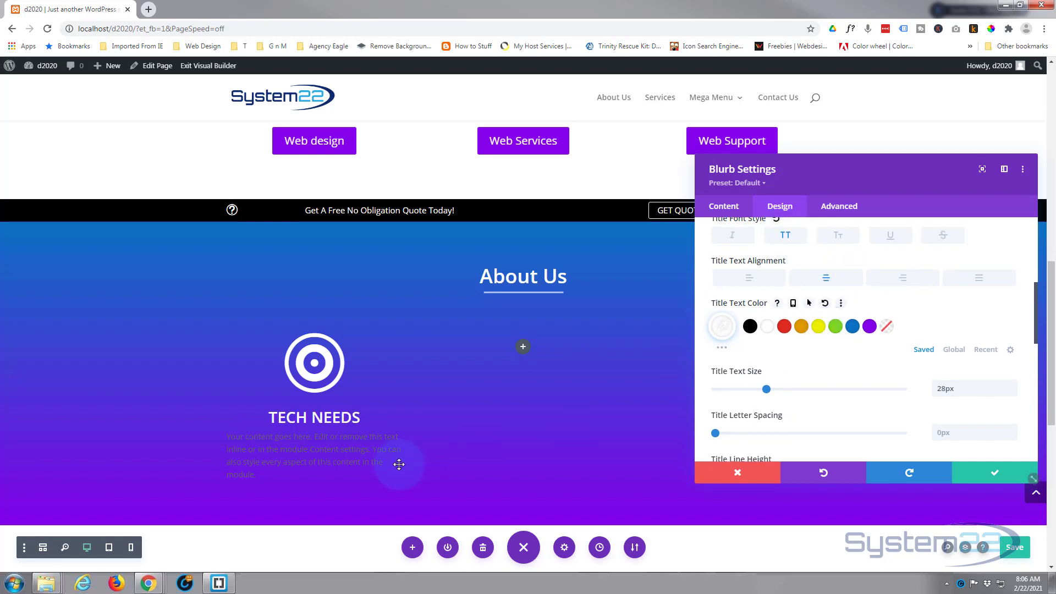
- Make the Tech Needs blurb's body text white and center it
click(226, 433)
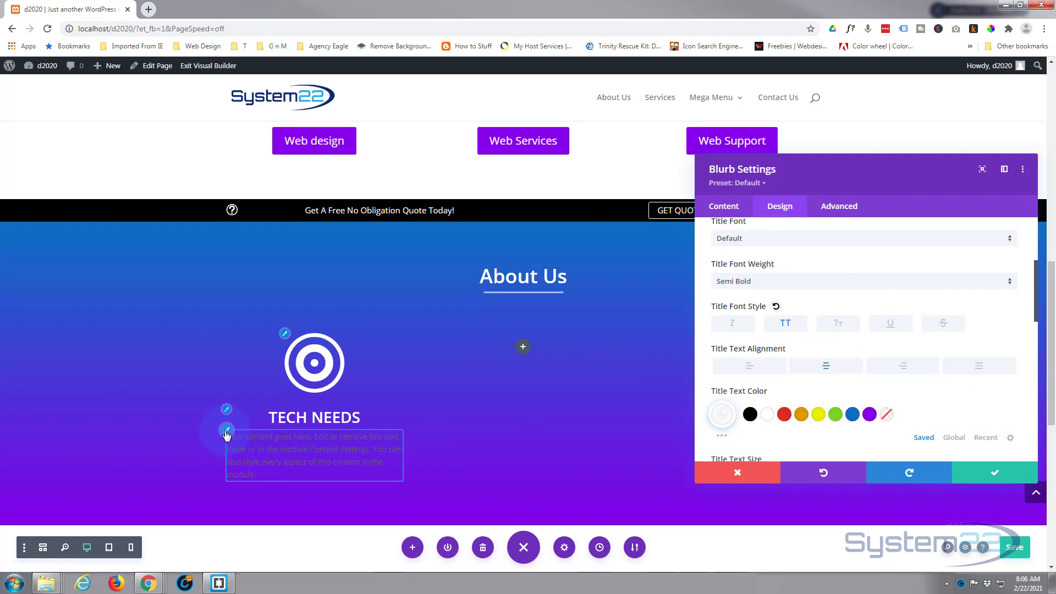
scroll(866, 358, down, 3)
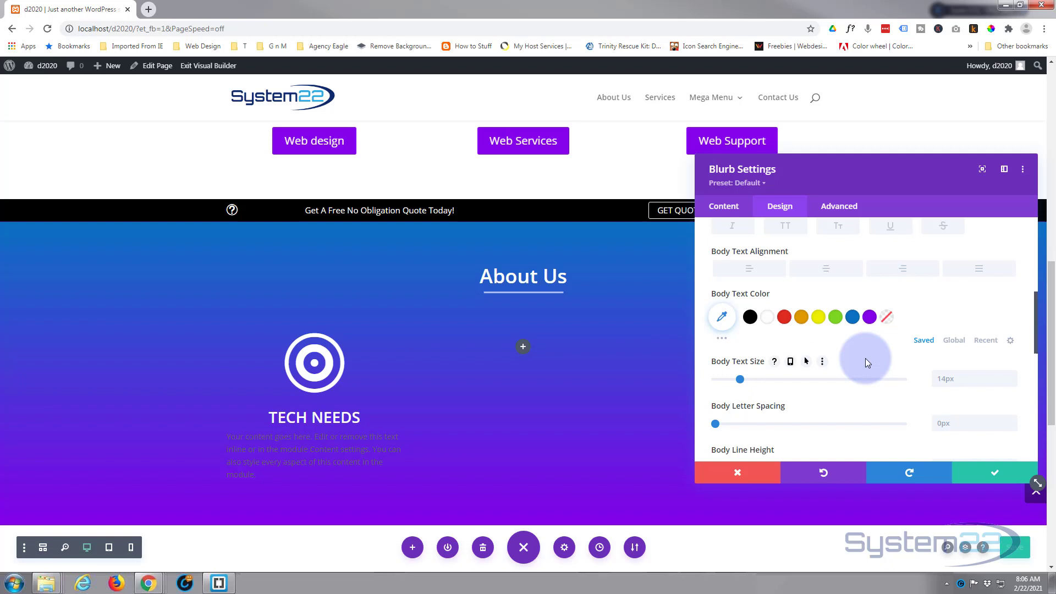
click(769, 322)
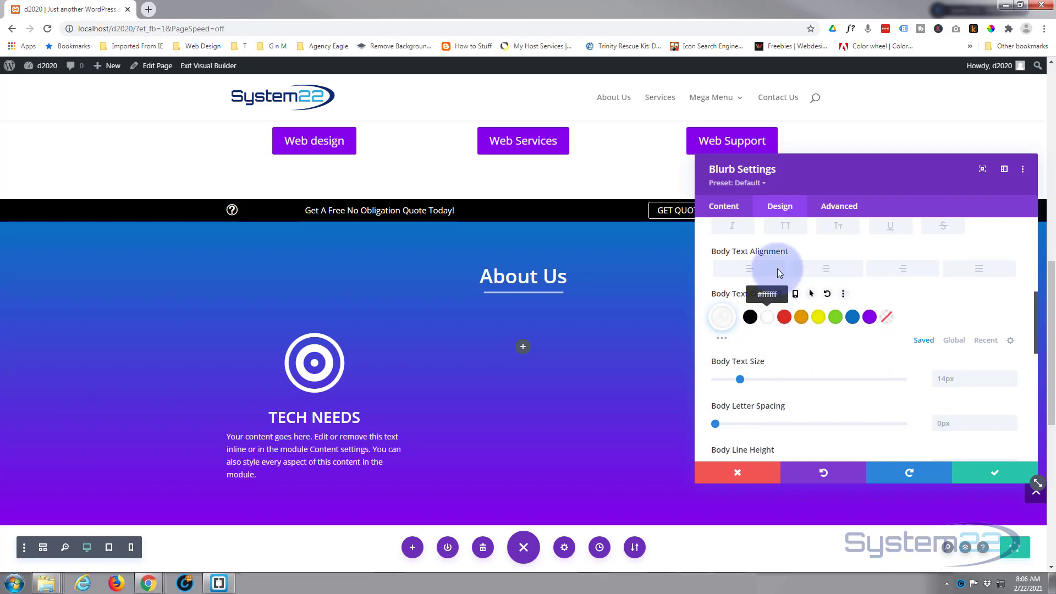
click(828, 269)
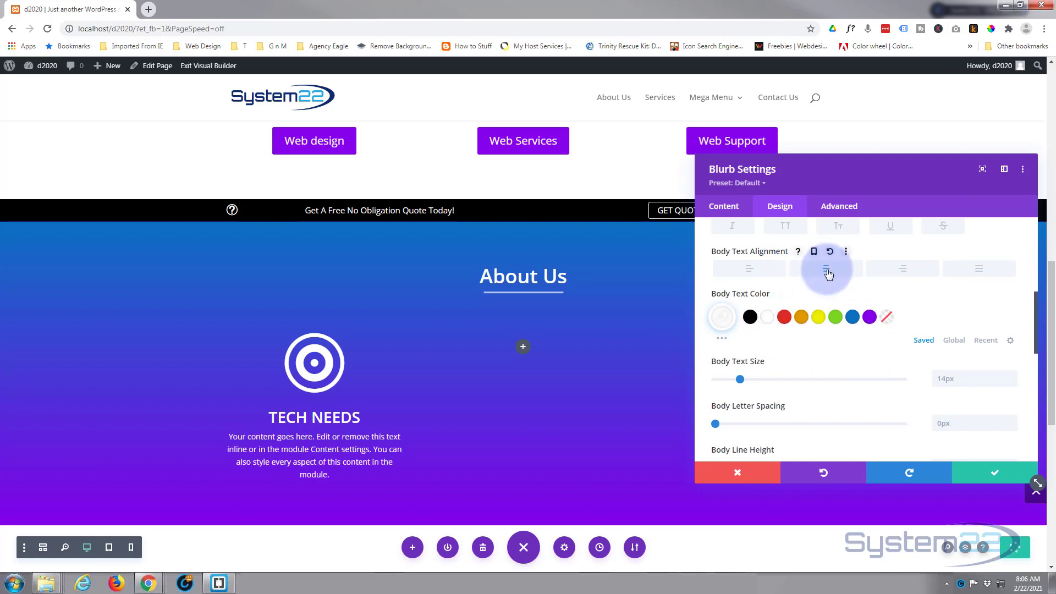
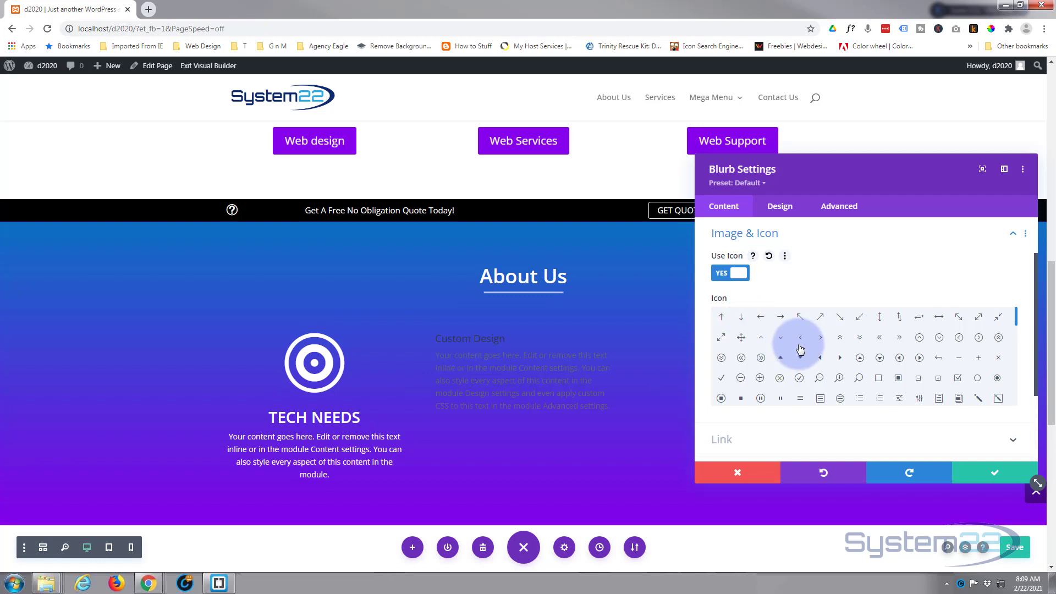
- Choose the atom icon for the Custom Design blurb and save its settings
scroll(799, 350, down, 1)
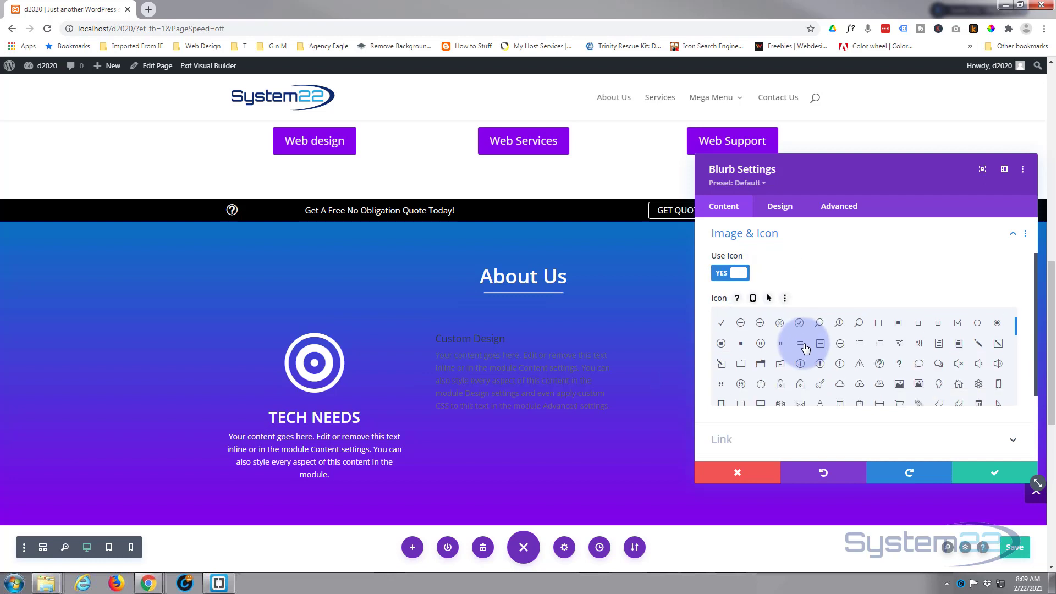
click(979, 384)
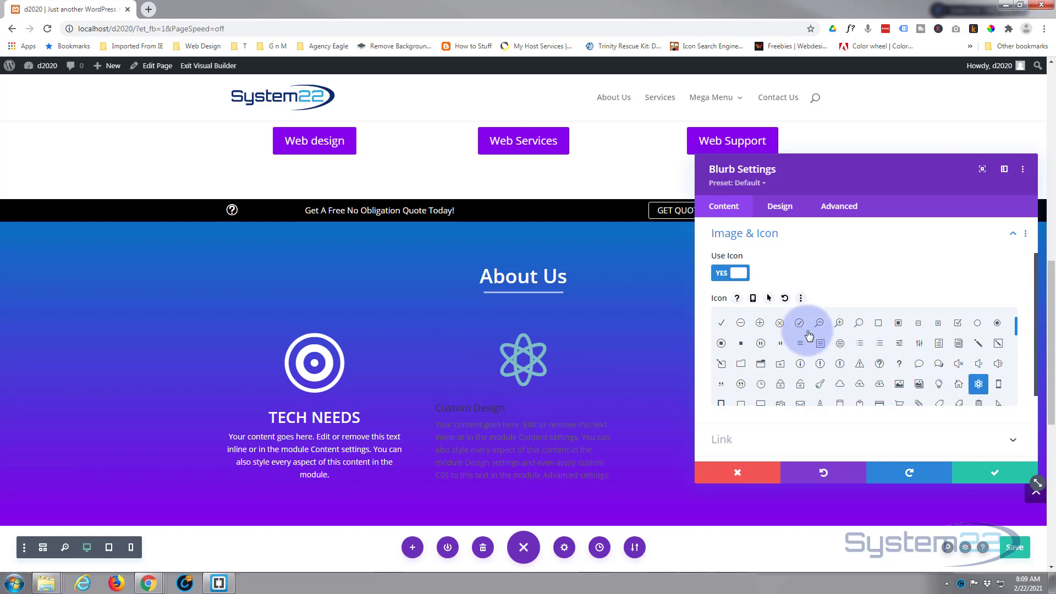
click(999, 477)
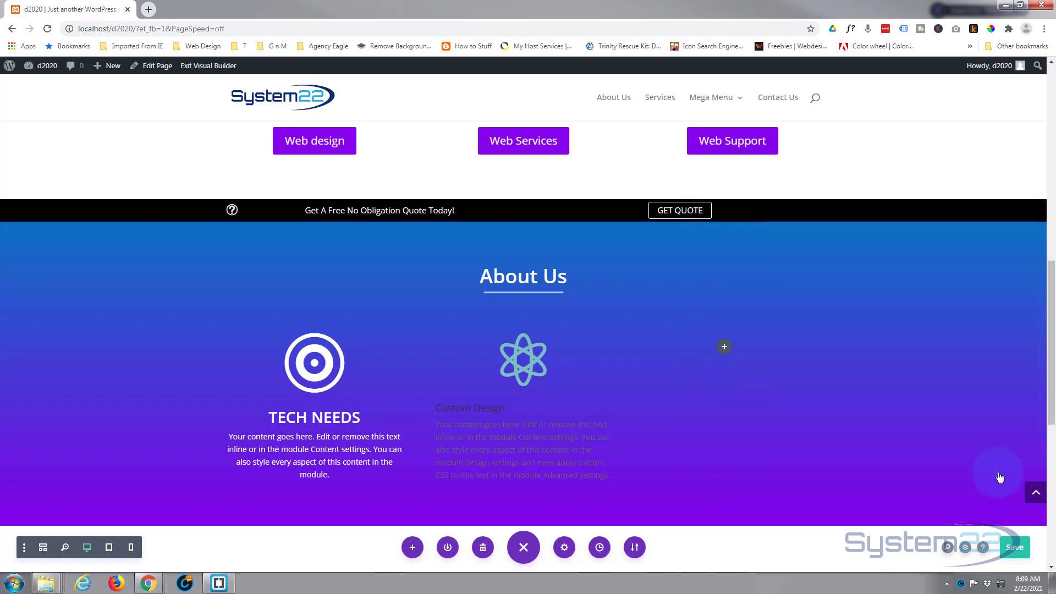
- Add a Blurb module to the empty third column of the row
click(725, 347)
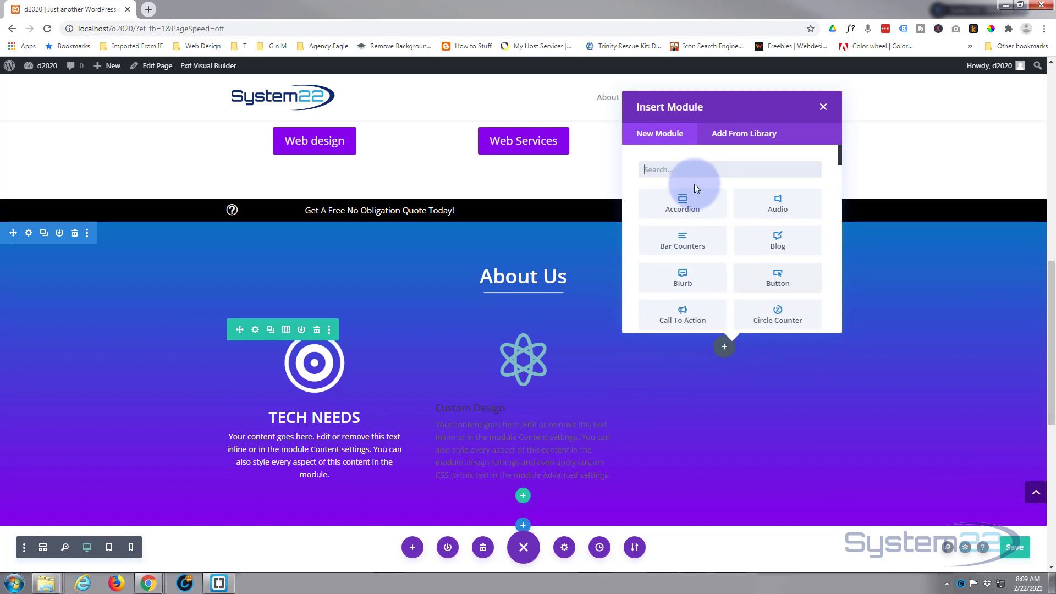
click(683, 275)
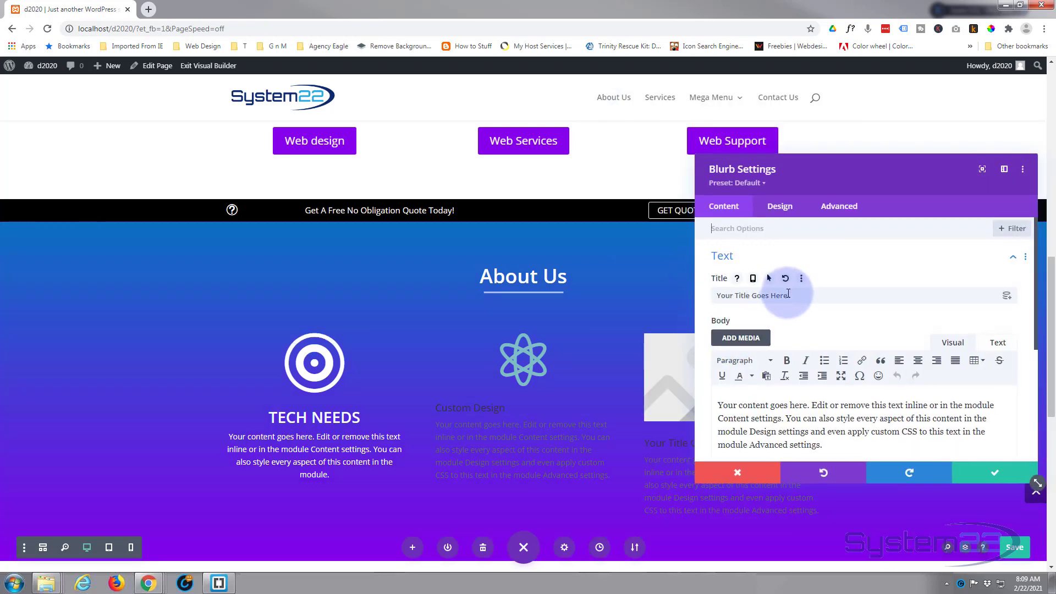
- Title the new blurb "Support Tools" and shorten its body text by deleting everything after "custom CSS"
drag(787, 295, 682, 295)
text(Support Tools)
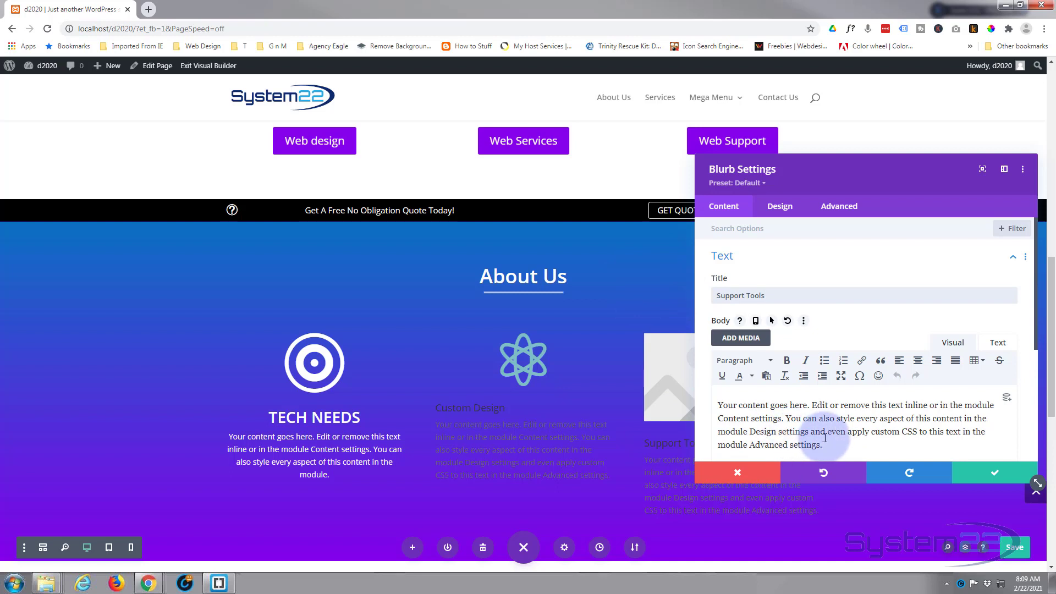
click(918, 431)
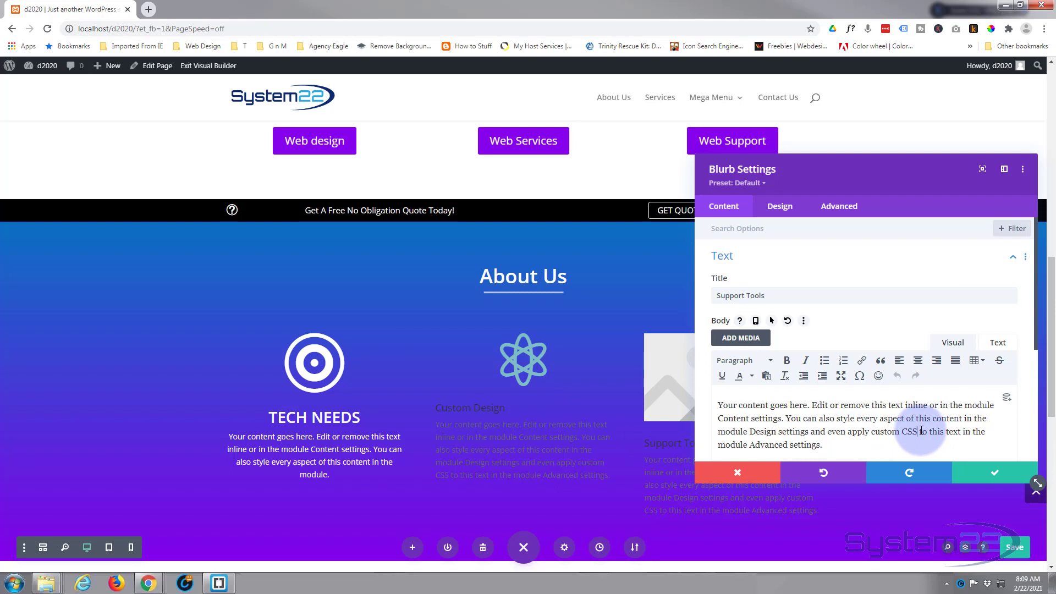
drag(920, 431, 956, 445)
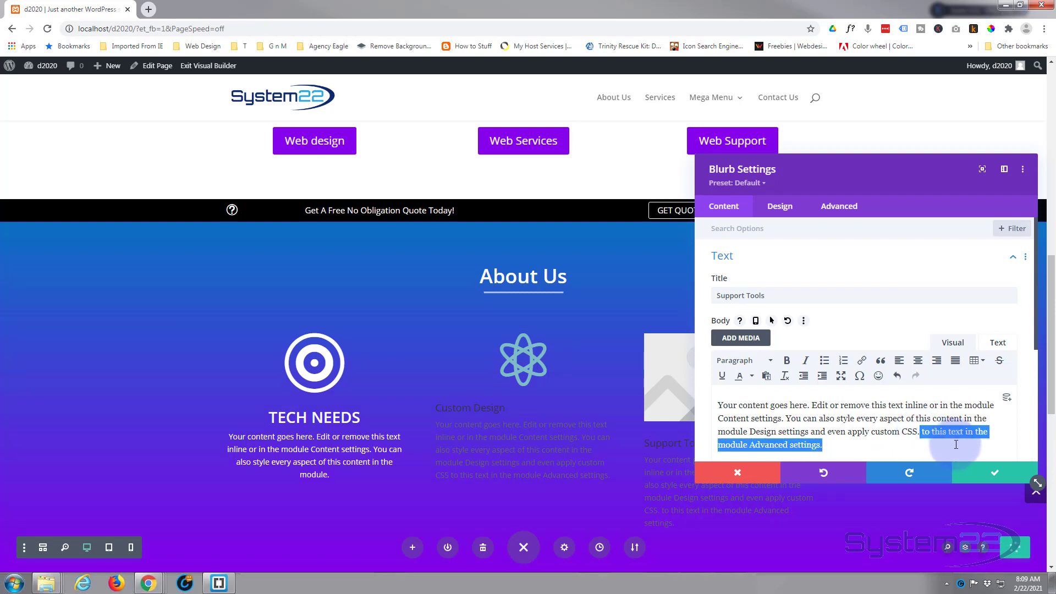
key(BackSpace)
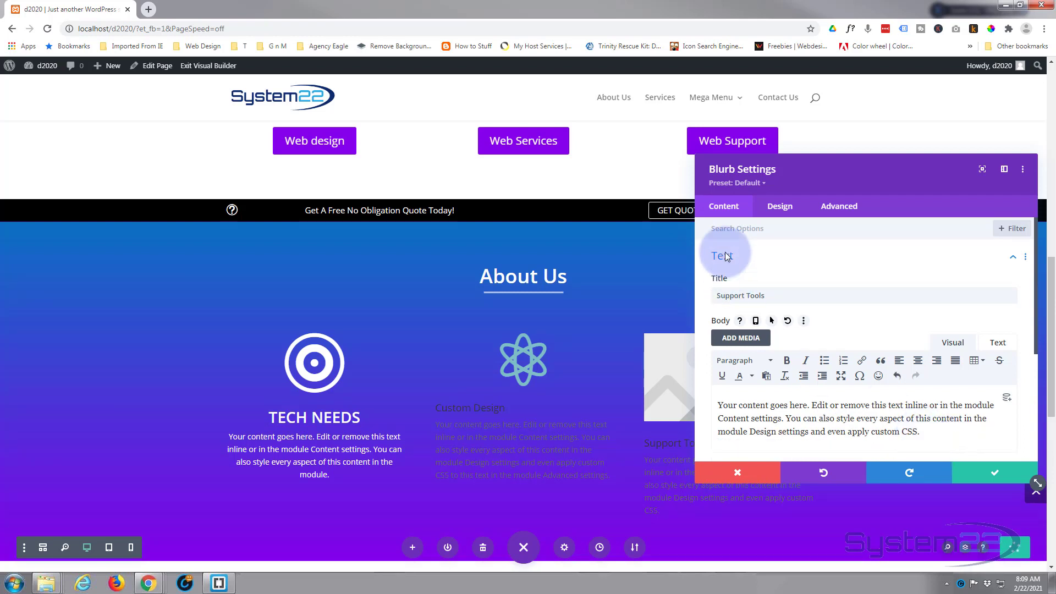
- Enable an icon for the Support Tools blurb, choose the crossed wrench and screwdriver icon, and save the settings
click(779, 259)
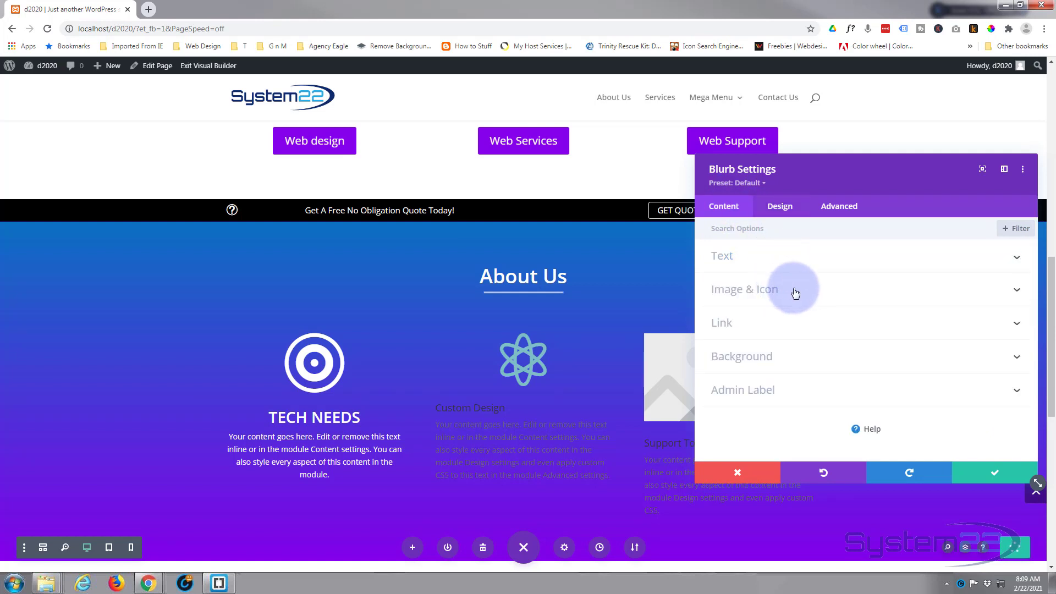
click(794, 291)
click(748, 279)
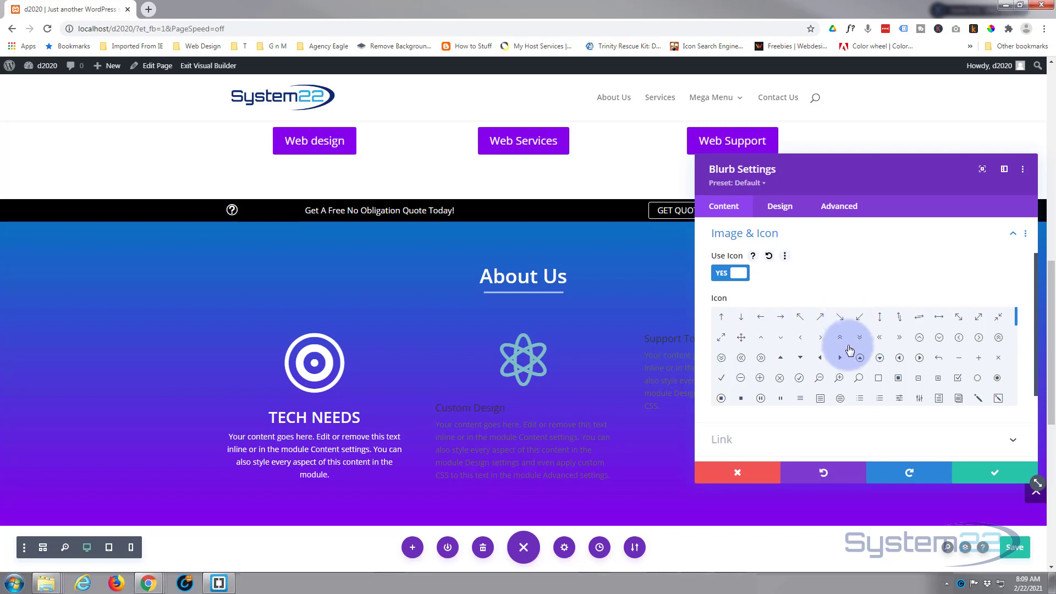
scroll(851, 353, down, 1)
scroll(851, 352, down, 1)
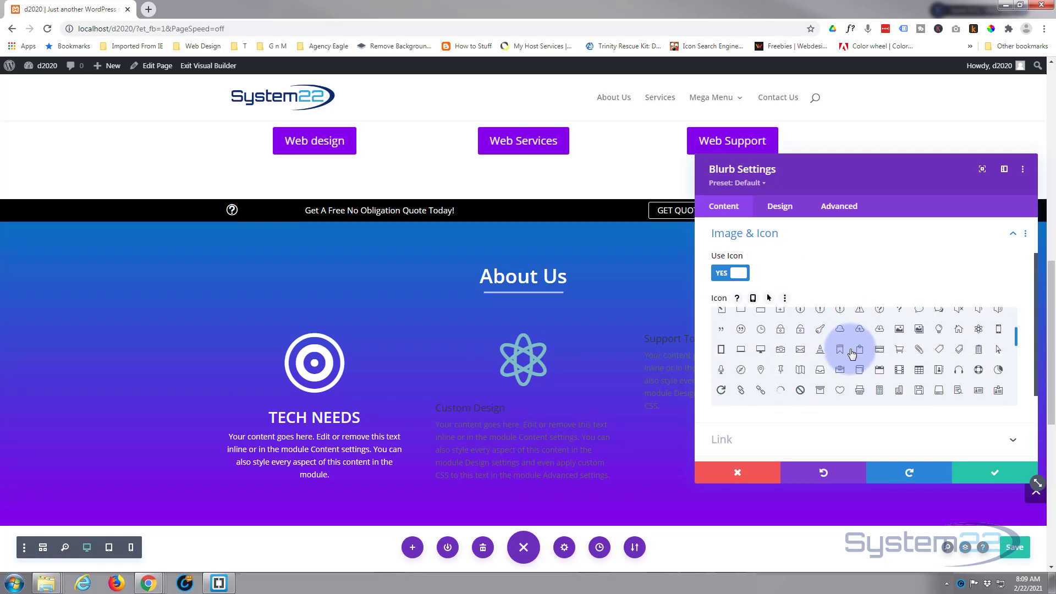
scroll(852, 354, down, 1)
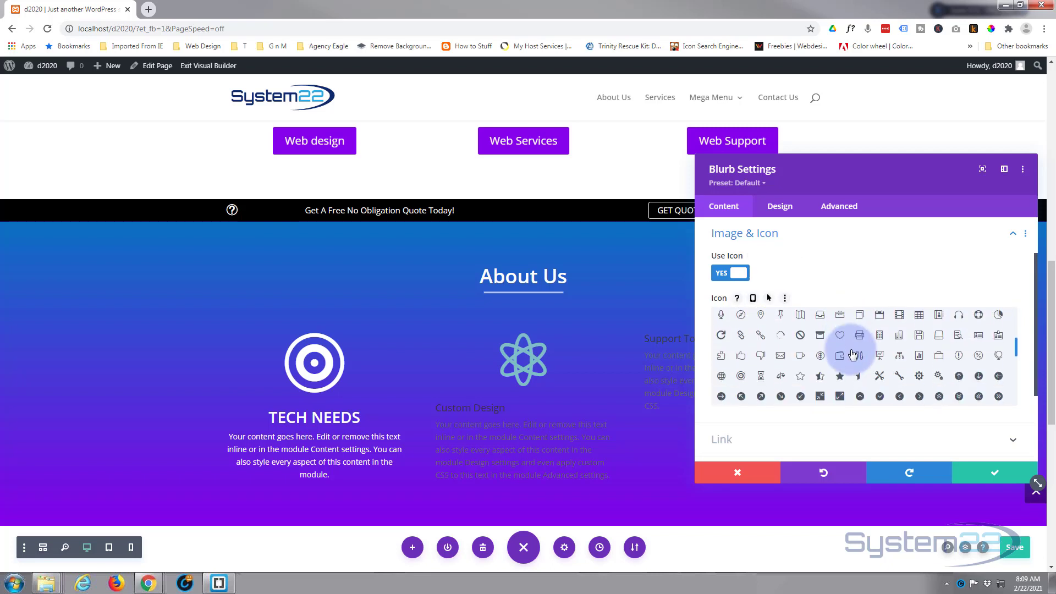
click(880, 376)
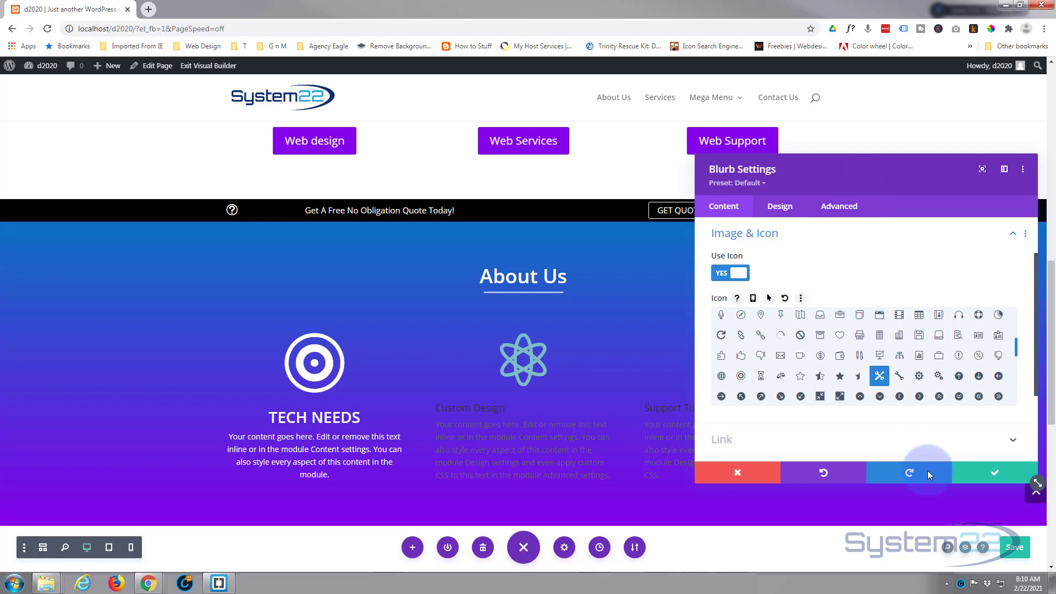
click(995, 474)
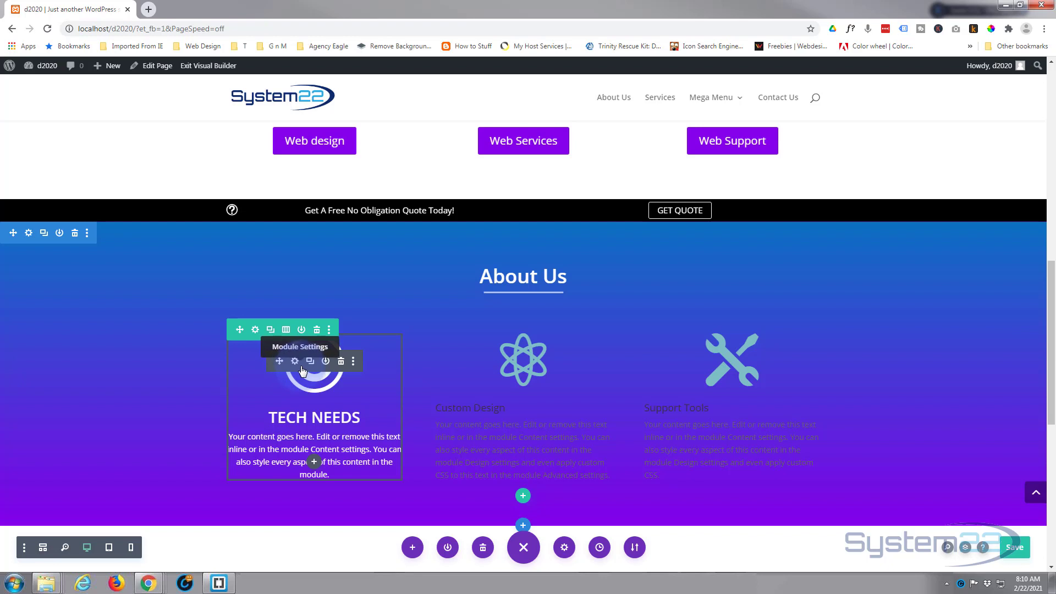
- Extend the Tech Needs blurb's styles to all blurbs throughout this row
right_click(302, 372)
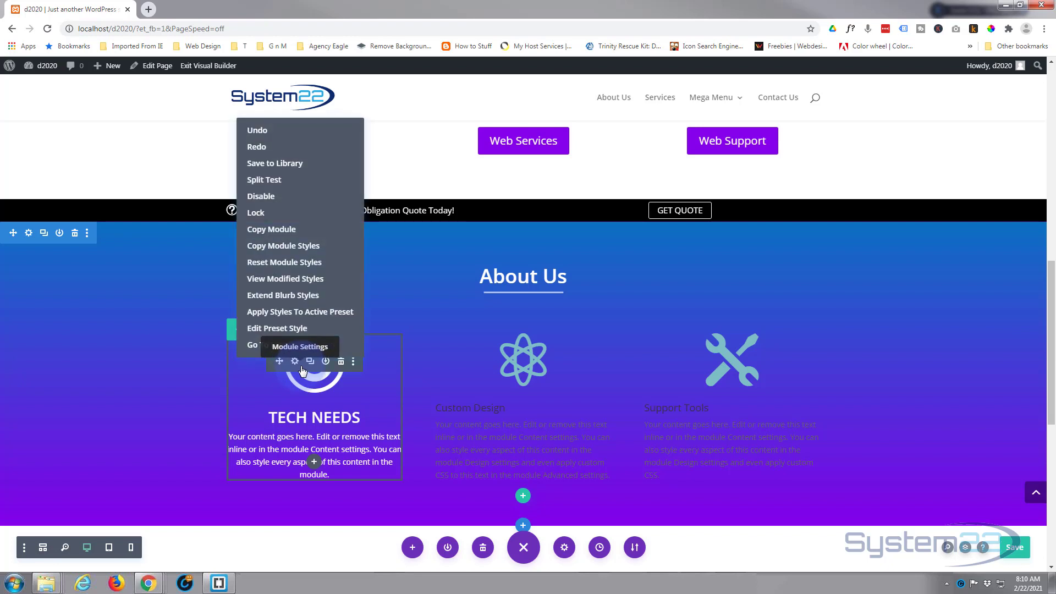
click(289, 296)
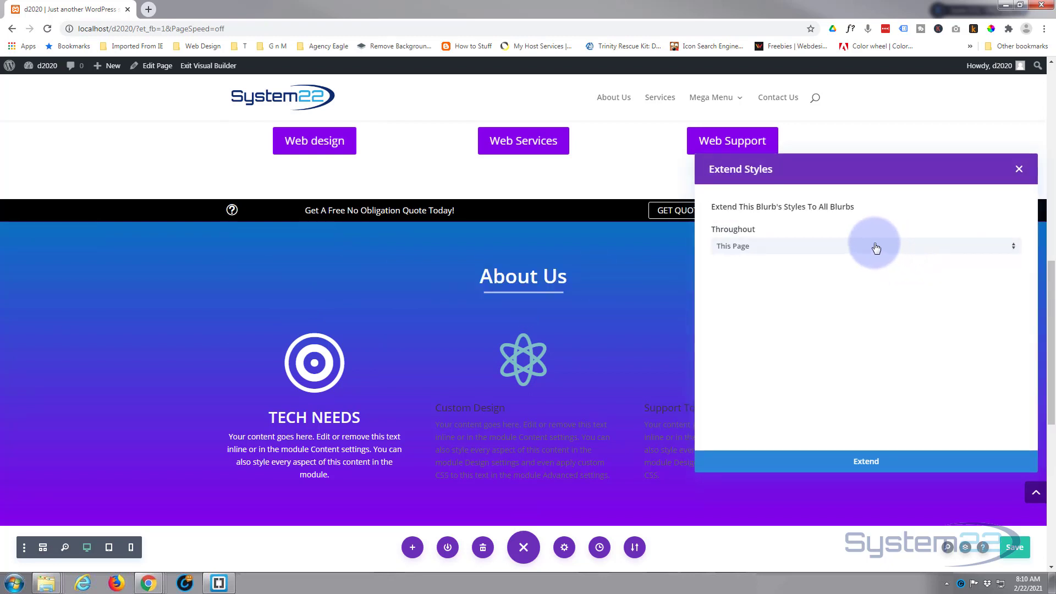
click(770, 249)
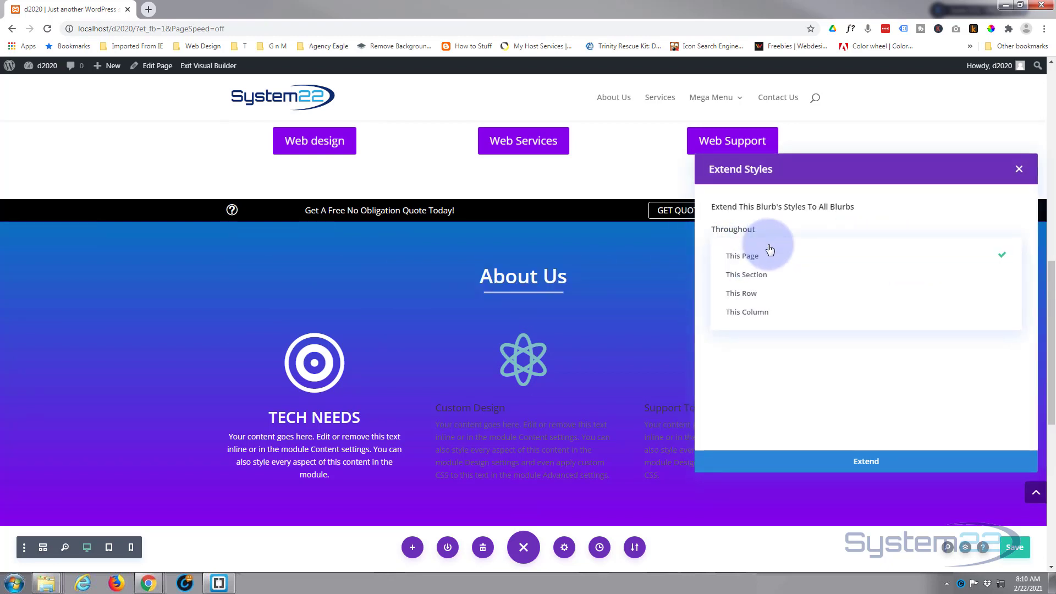
click(743, 296)
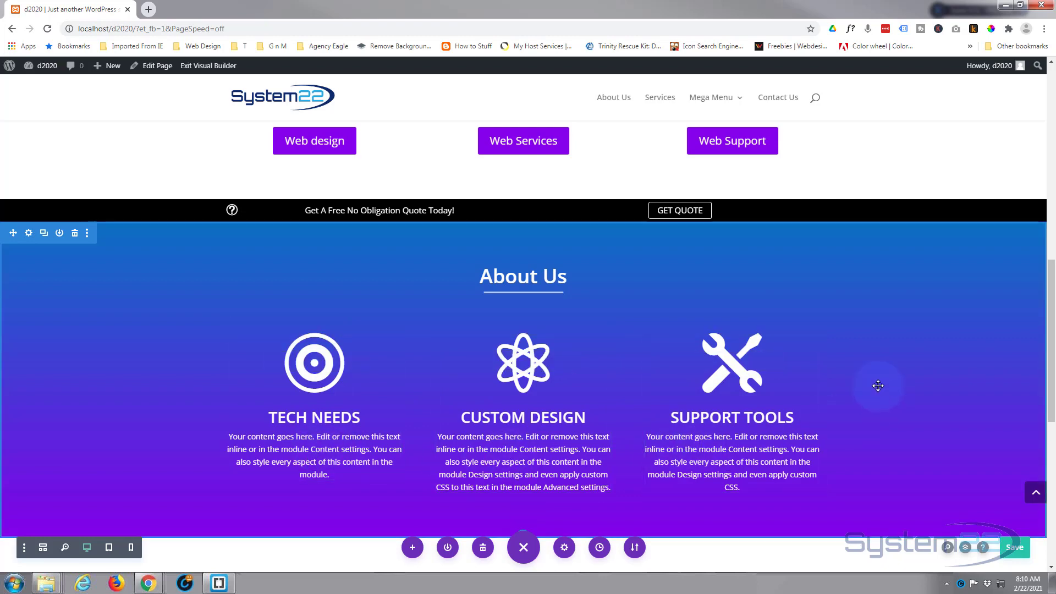
- Check the sizing options in the blurb row's design settings and close them
scroll(879, 383, down, 1)
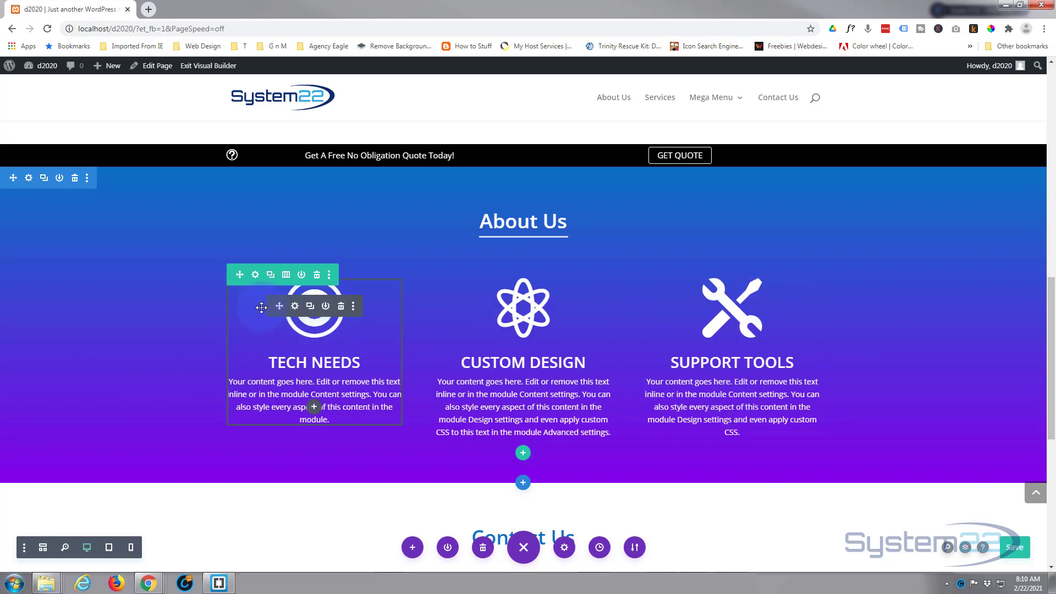
click(255, 275)
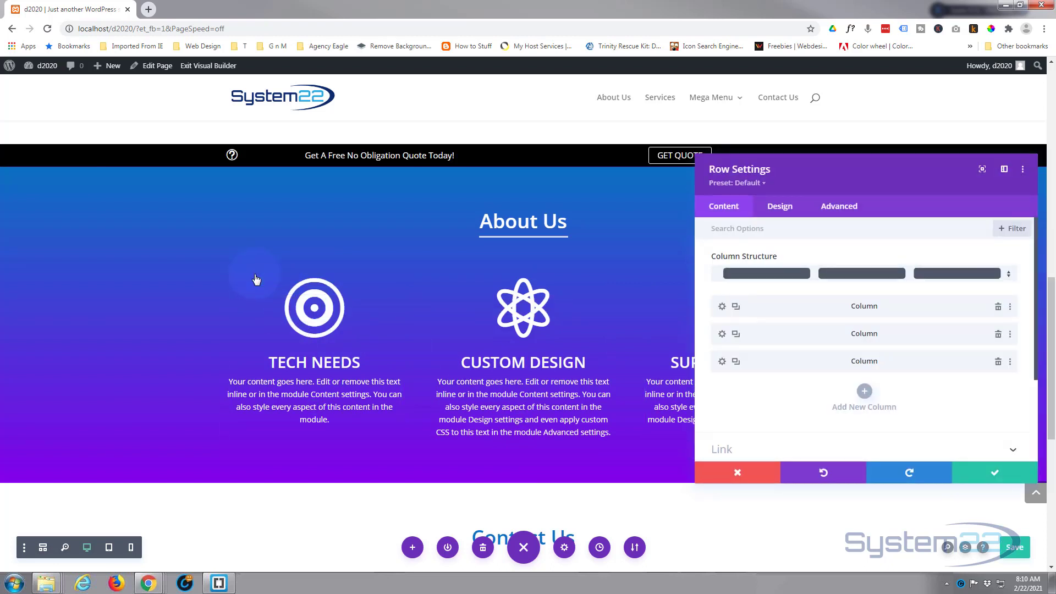
click(783, 214)
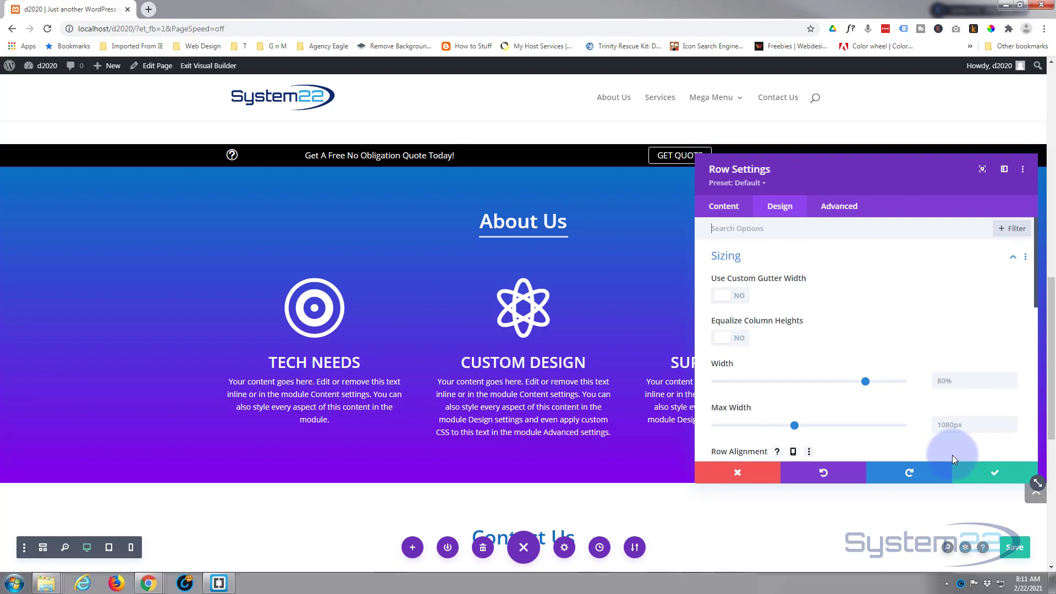
click(996, 473)
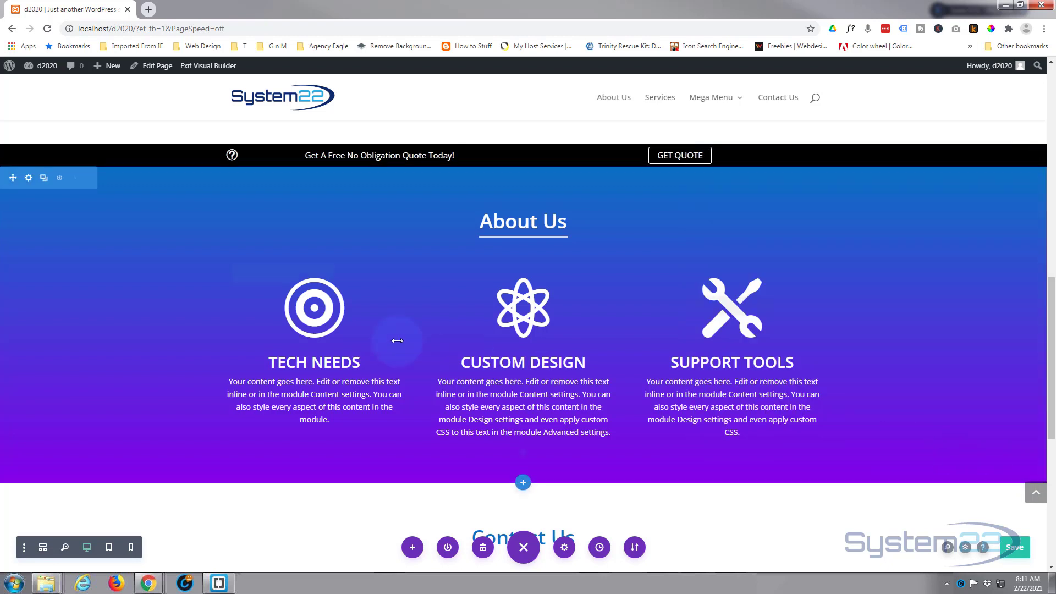
- Duplicate the three-blurb row within the gradient section
mouse_move(396, 338)
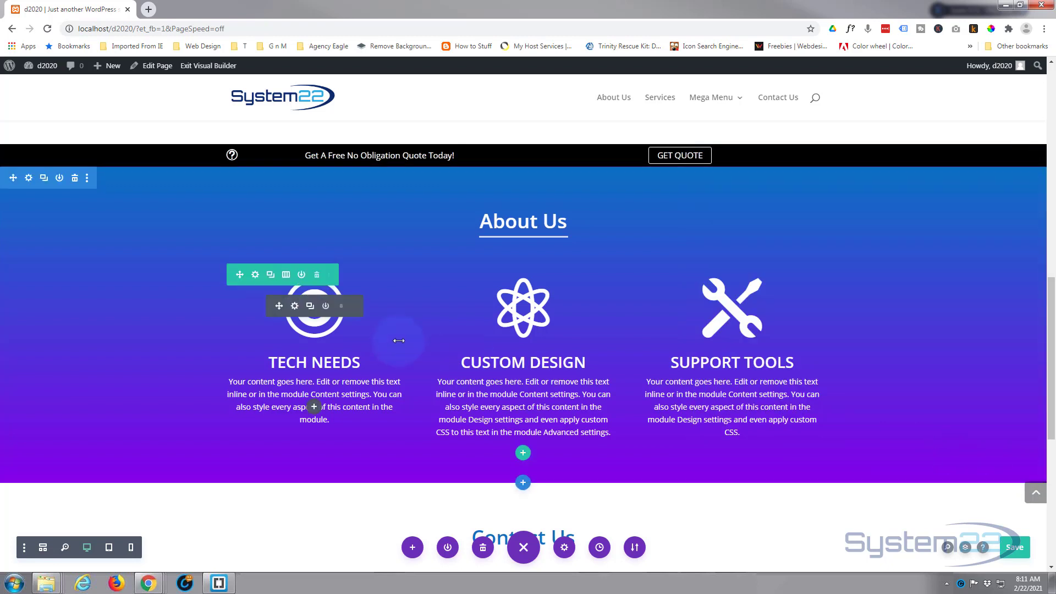
click(269, 276)
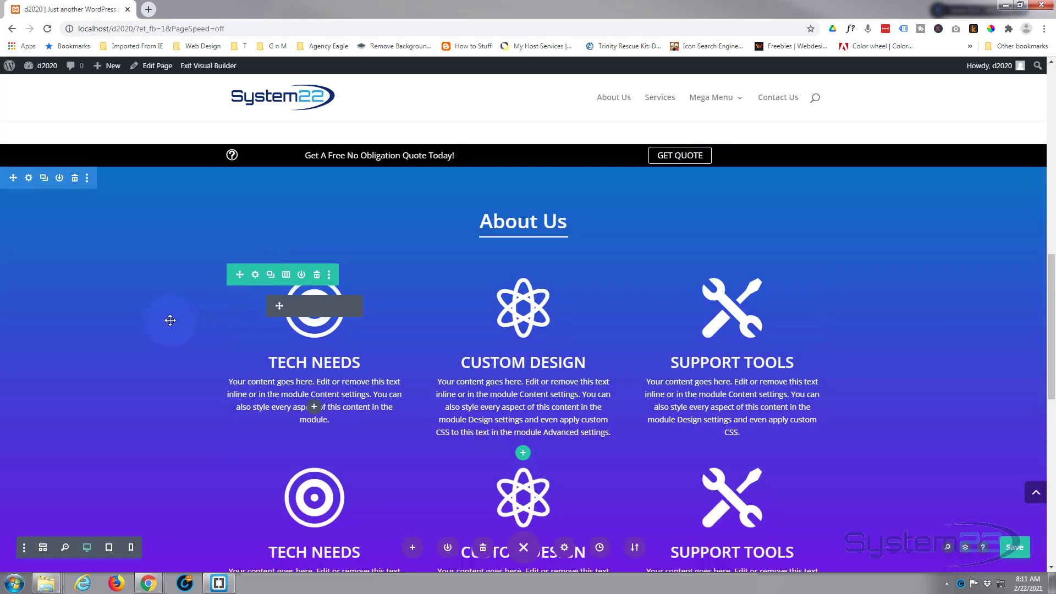
scroll(170, 320, down, 2)
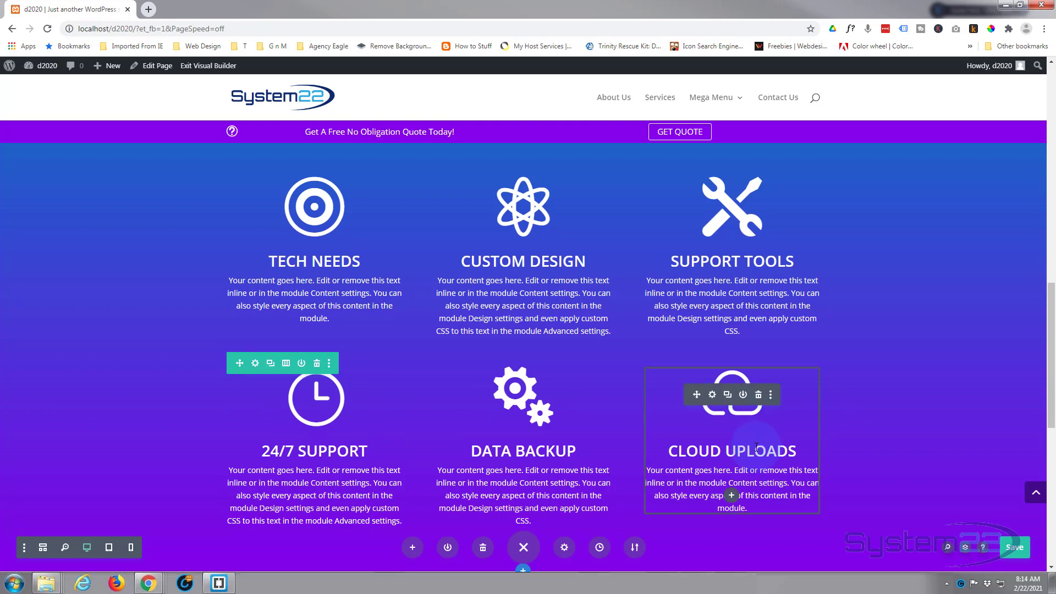
- Enable the Scaling Up and Down scroll effect for the first blurb row
scroll(756, 448, up, 2)
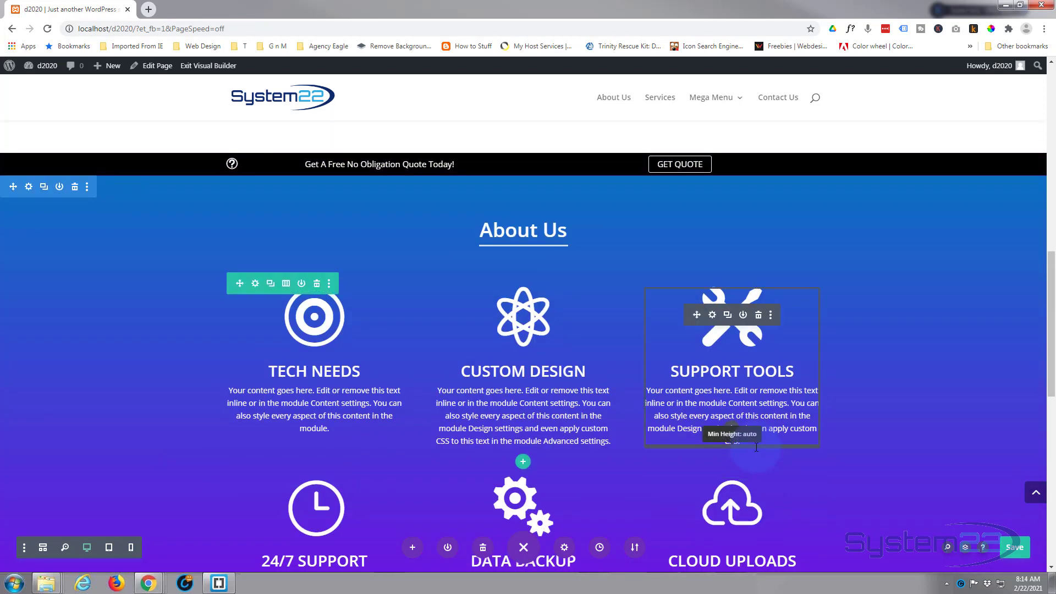
scroll(756, 448, up, 2)
scroll(755, 447, up, 3)
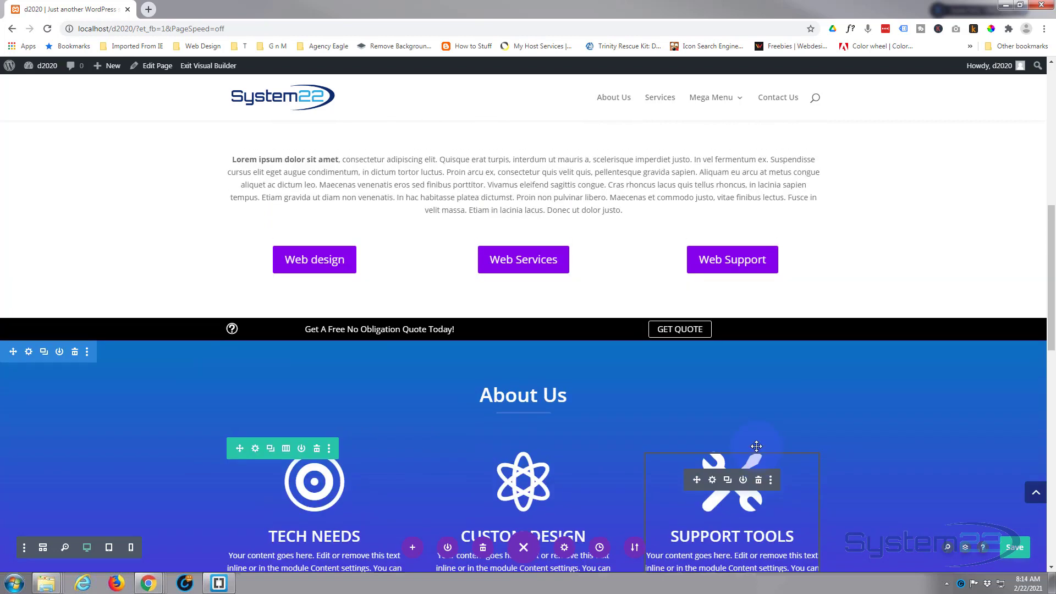
scroll(533, 365, down, 2)
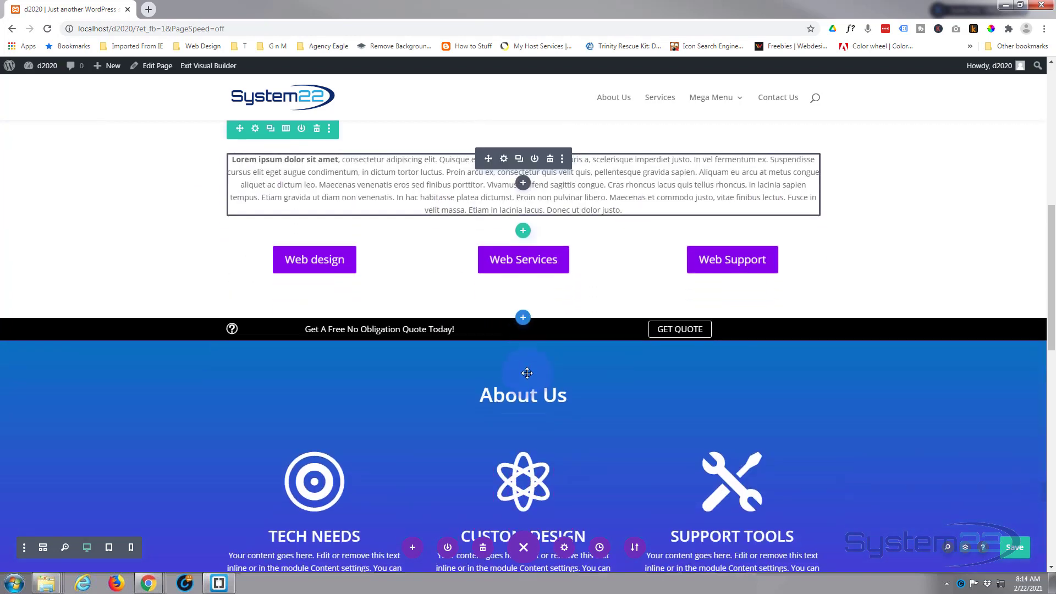
scroll(413, 438, down, 2)
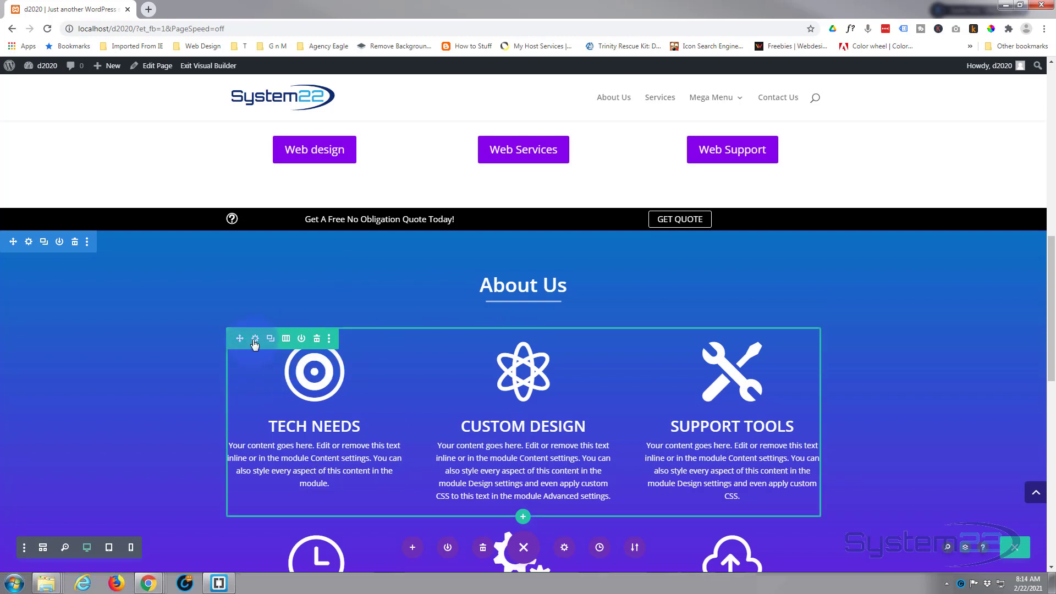
click(255, 339)
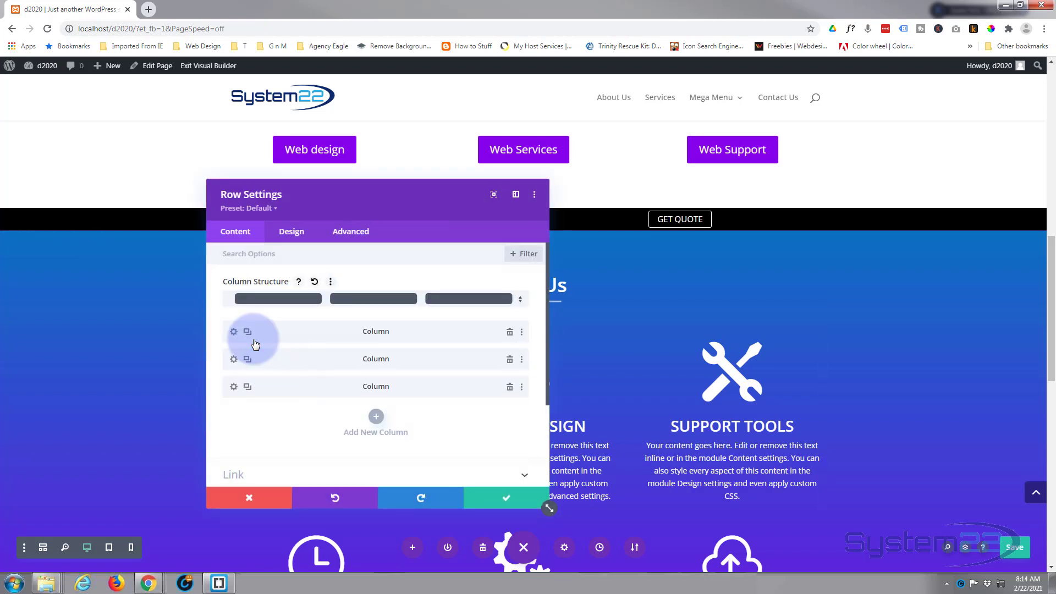
click(357, 233)
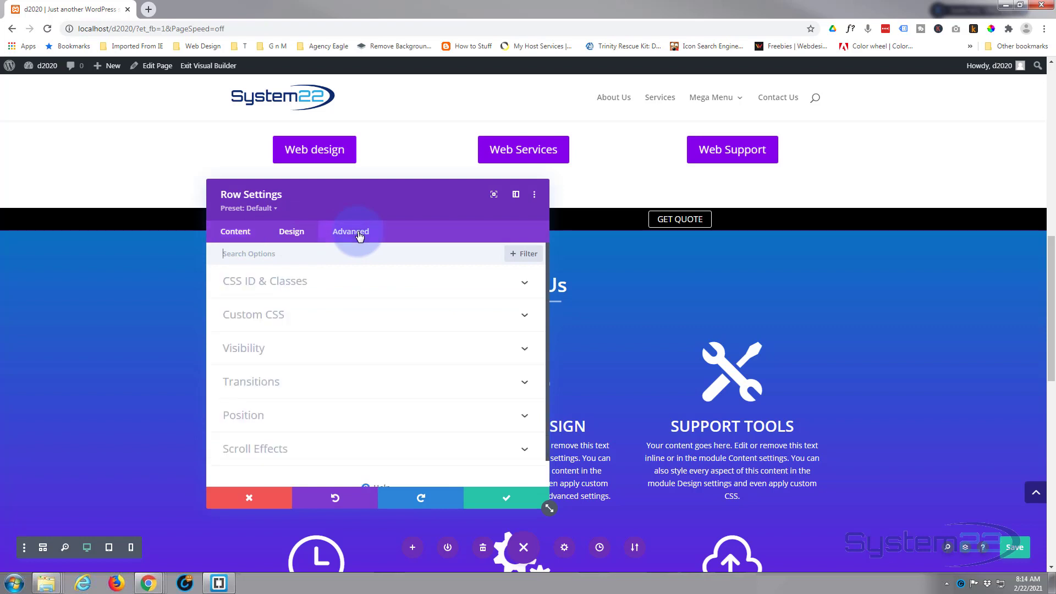
click(328, 450)
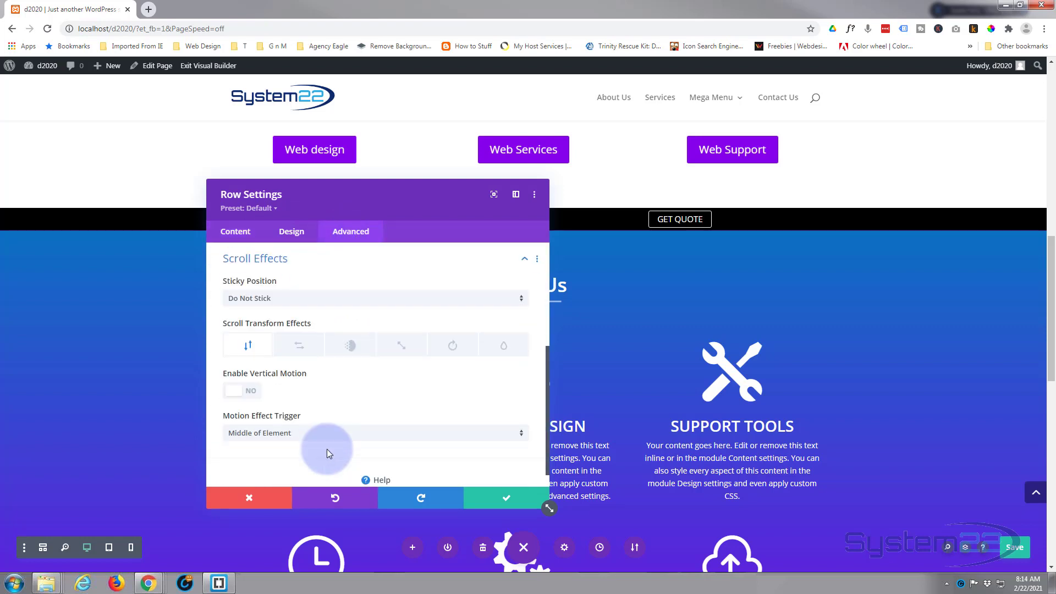
click(402, 346)
drag(387, 197, 199, 204)
click(151, 467)
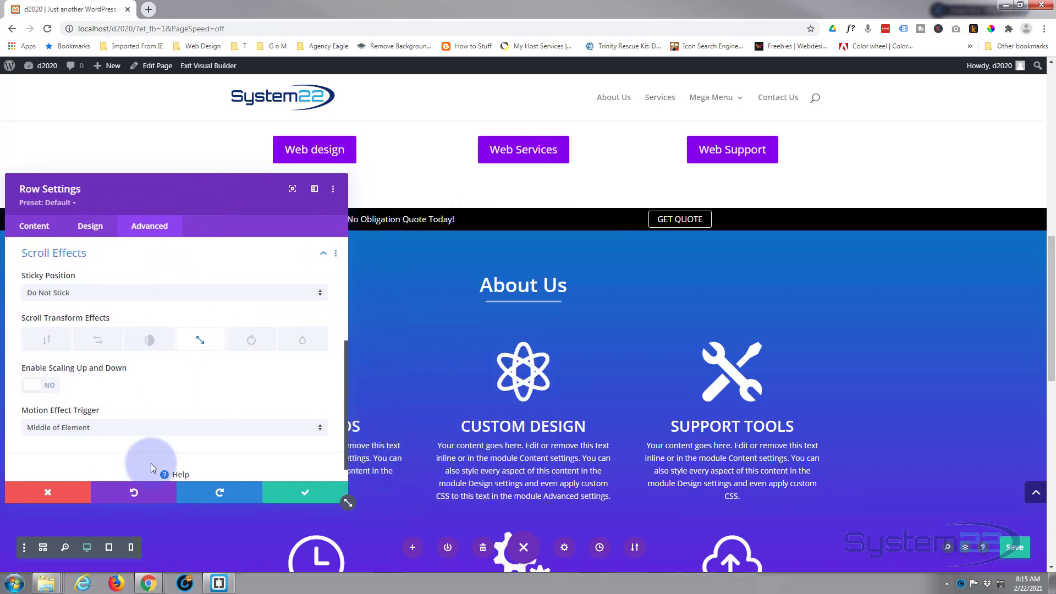
click(42, 387)
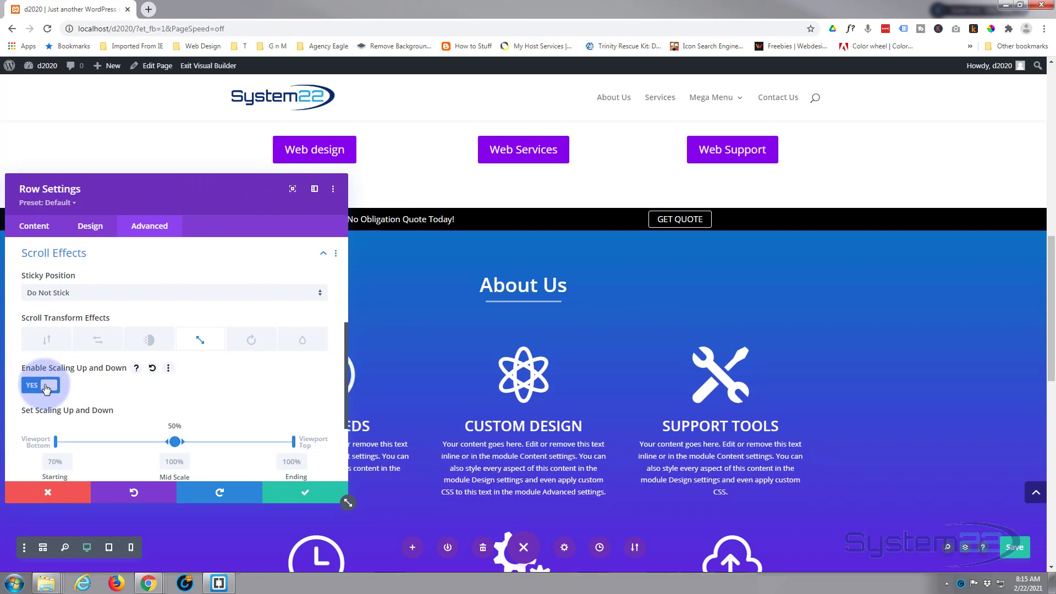
- Set the first blurb row's starting scale to 40% and preview the scroll effect on the page
scroll(458, 429, up, 2)
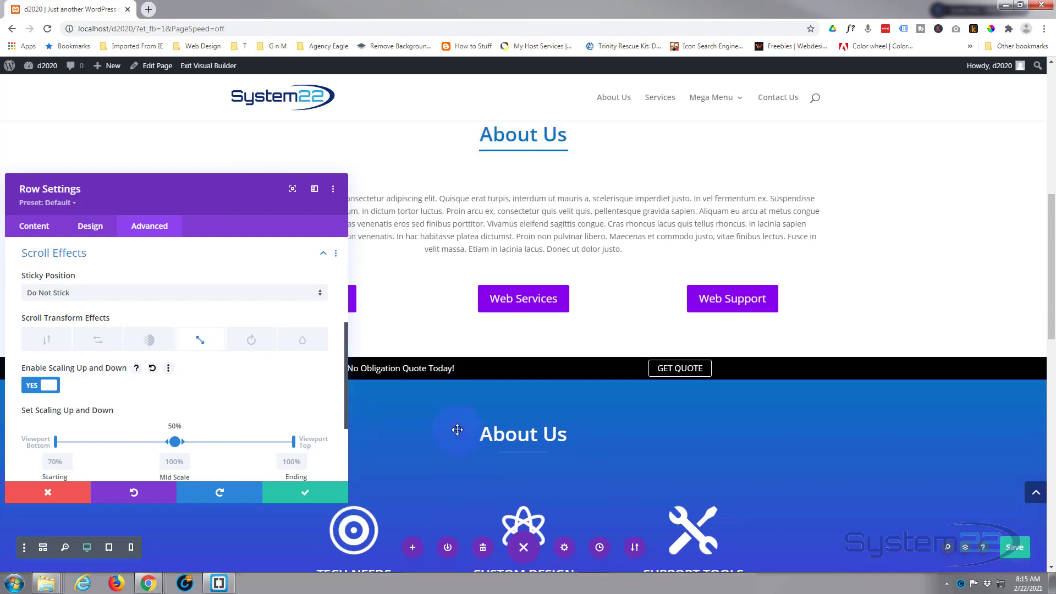
click(61, 462)
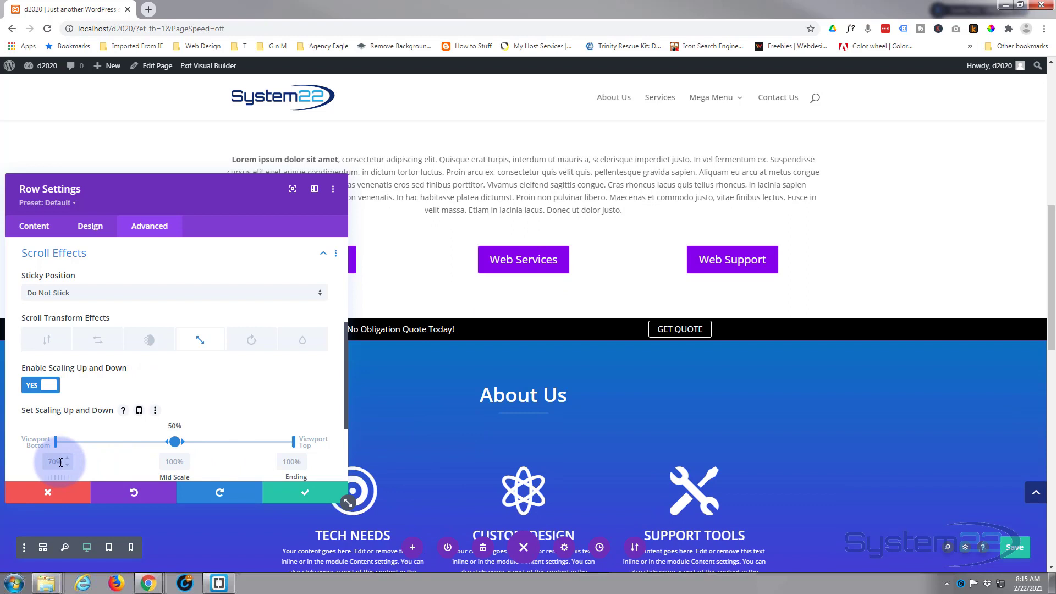
text(40%)
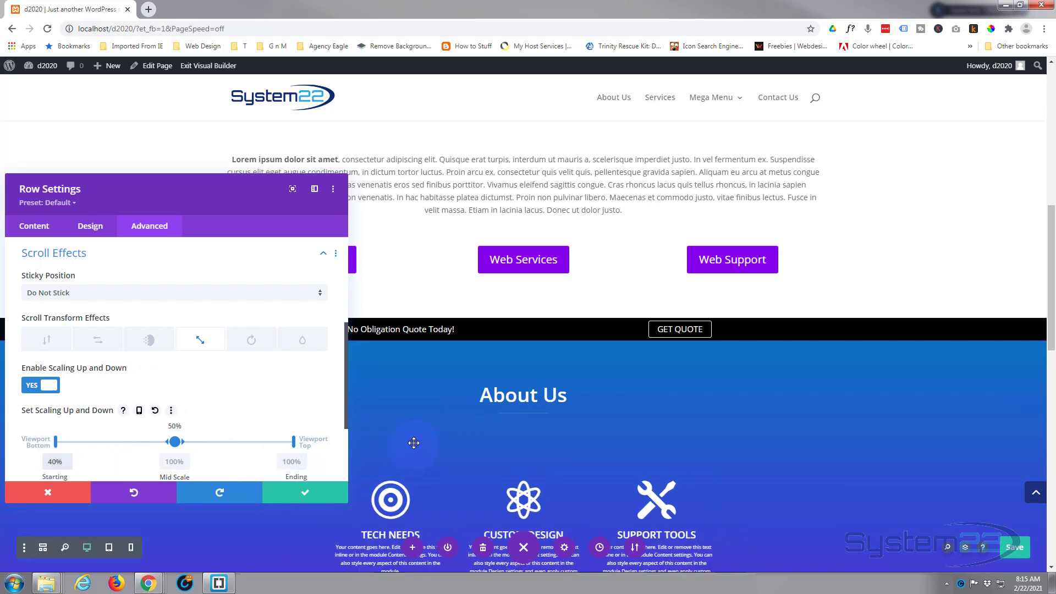
scroll(413, 443, down, 1)
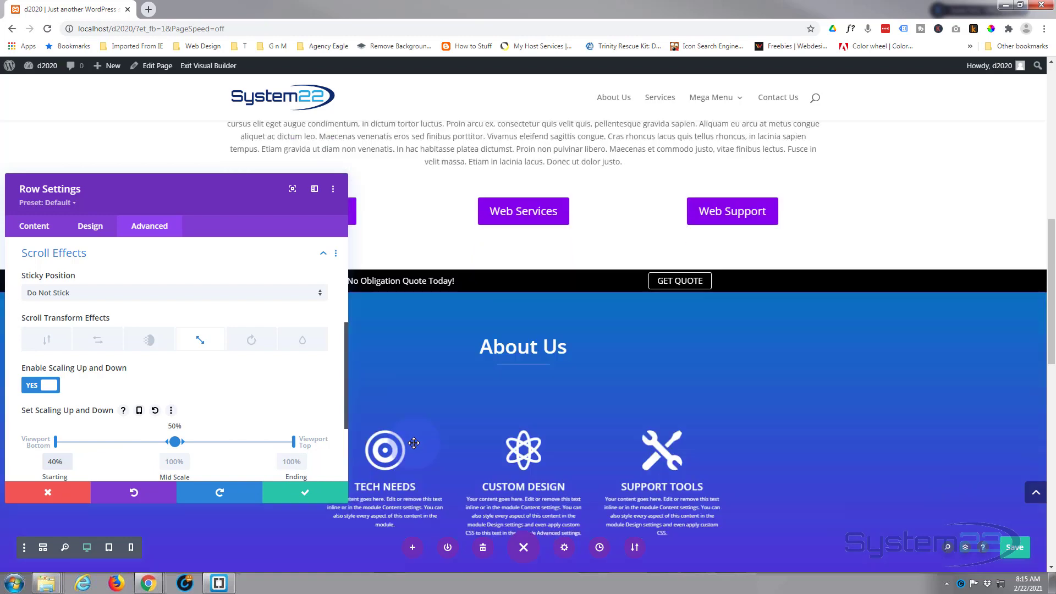
scroll(414, 443, down, 1)
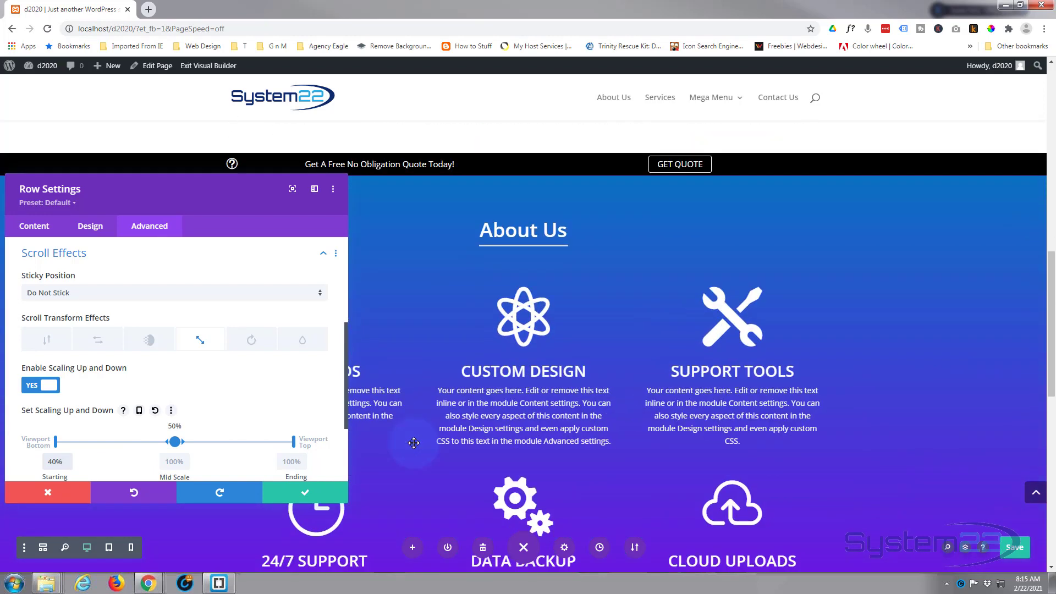
- Preview the first blurb row's scaling scroll effect on the page and accept its row settings
scroll(414, 443, down, 2)
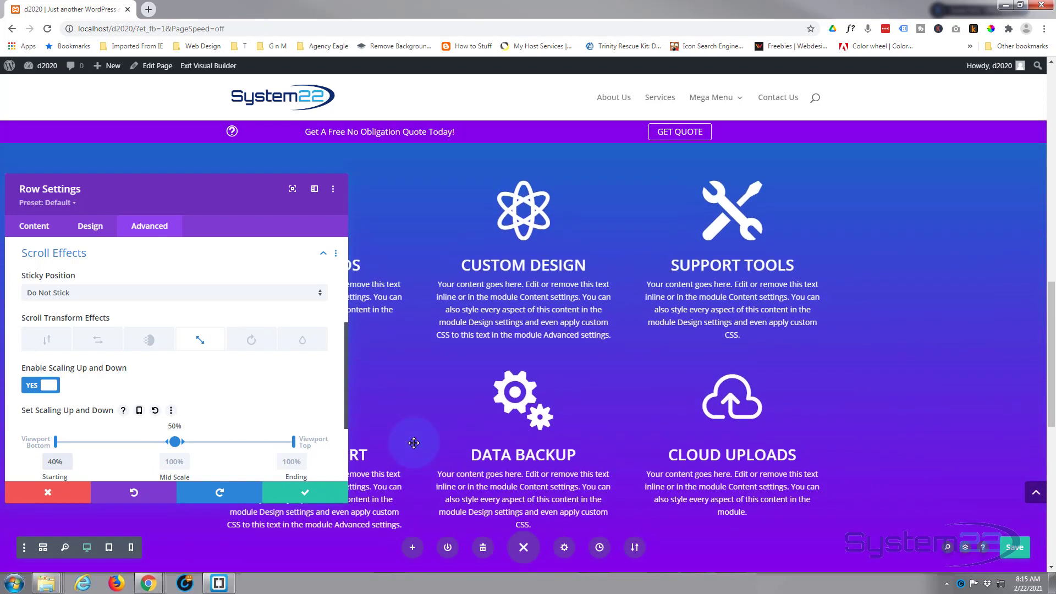
scroll(413, 443, up, 2)
scroll(413, 443, up, 3)
scroll(414, 443, down, 2)
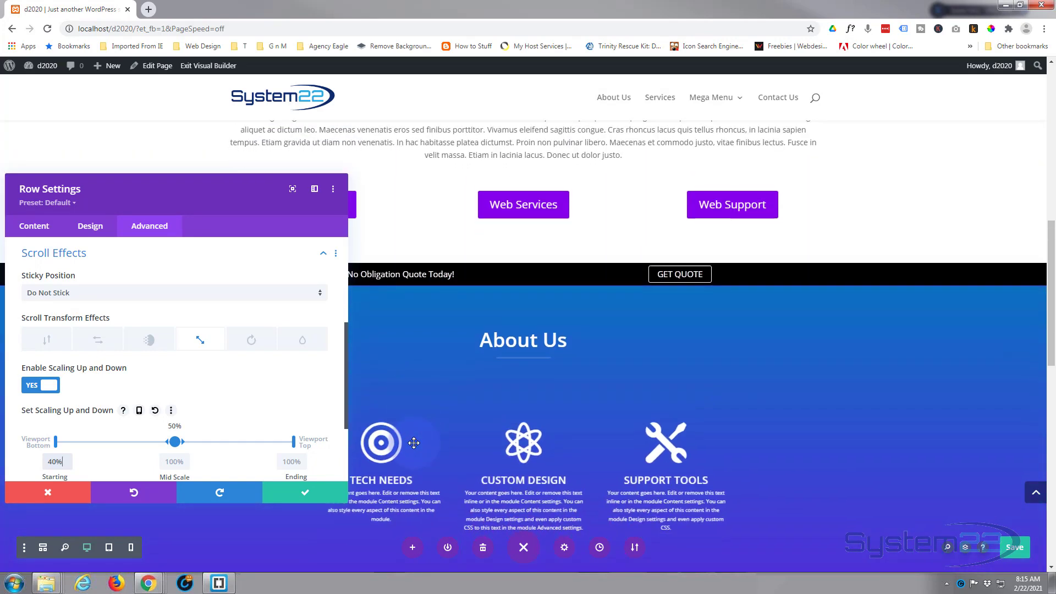
scroll(413, 443, down, 4)
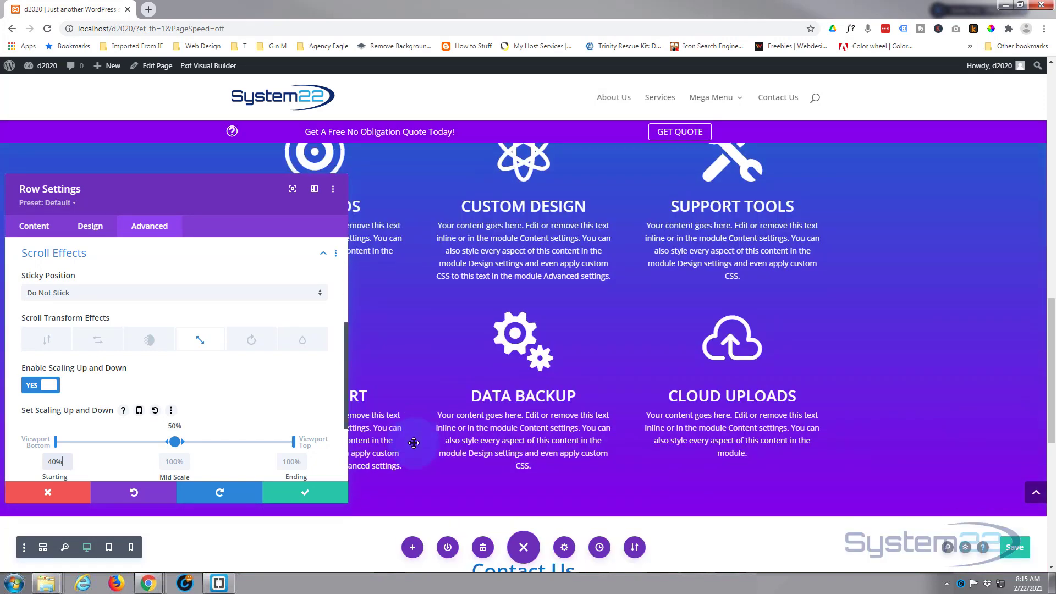
scroll(413, 443, up, 2)
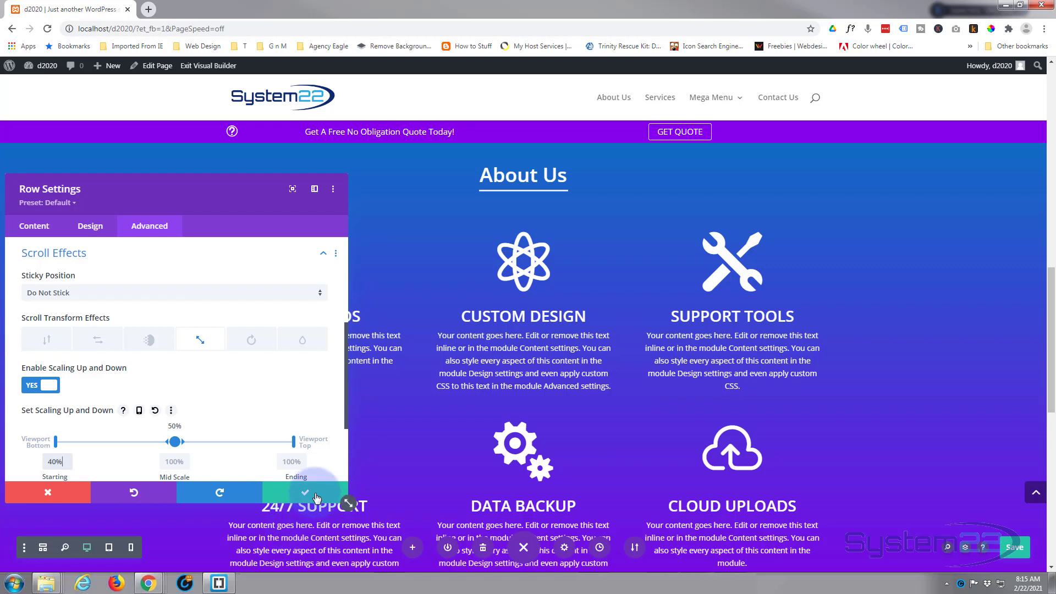
click(317, 497)
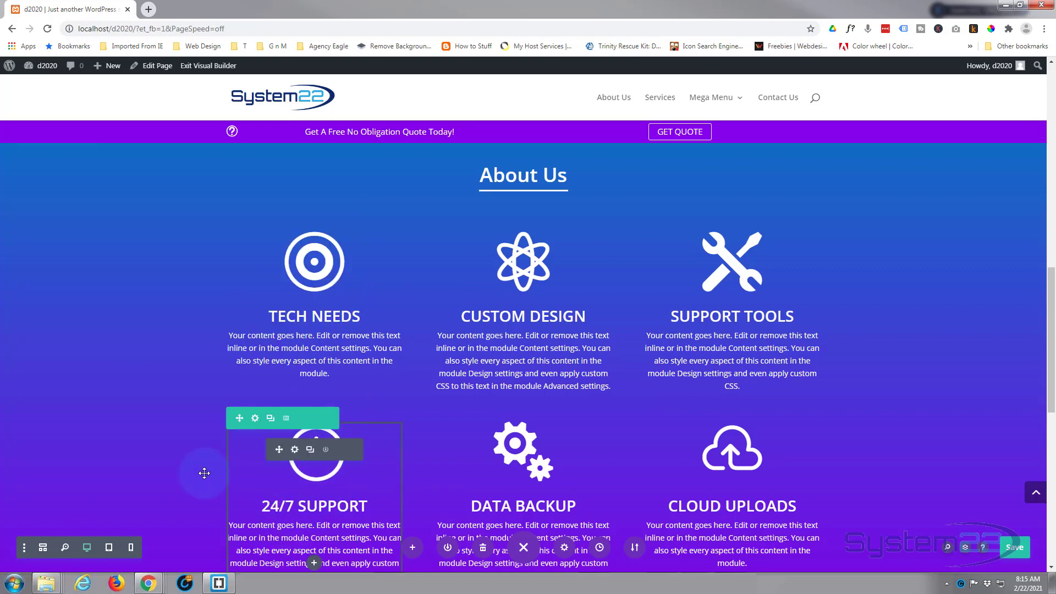
- Enable the Scaling Up and Down scroll effect for the second blurb row with a starting scale of 40%
click(258, 424)
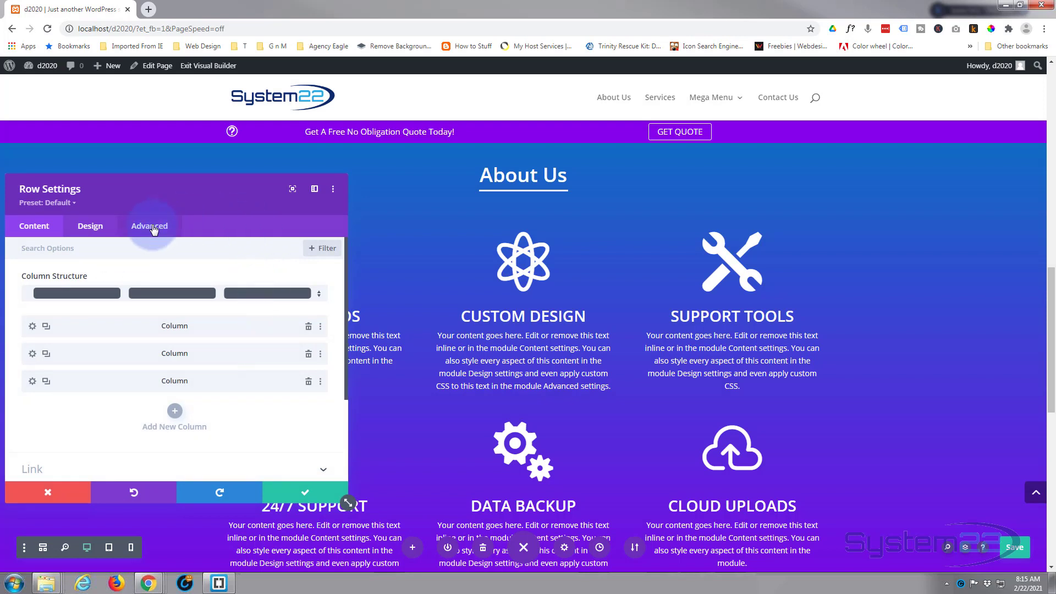
click(153, 227)
click(142, 443)
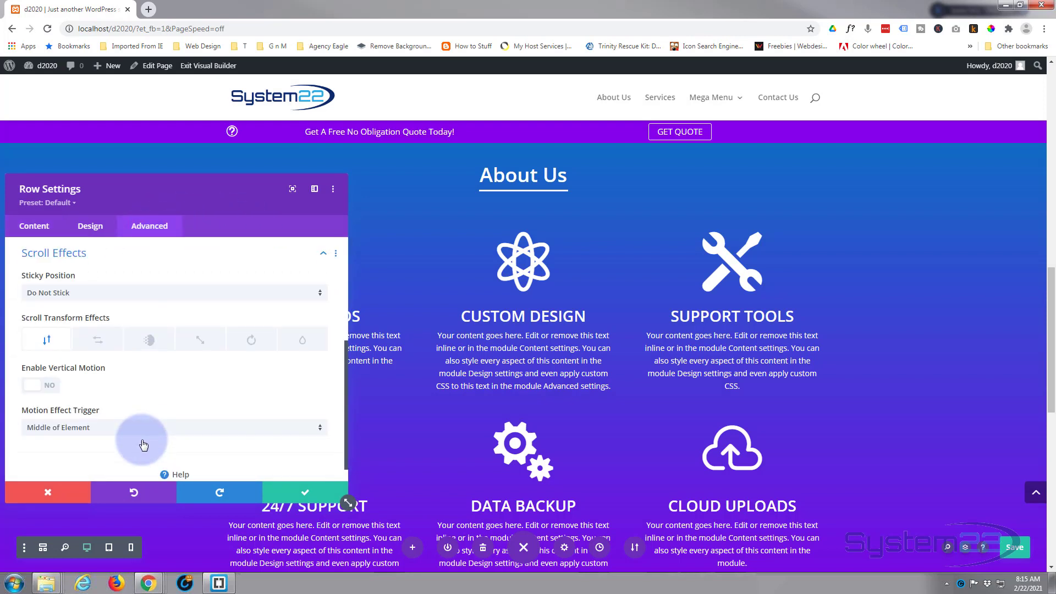
click(200, 341)
click(50, 386)
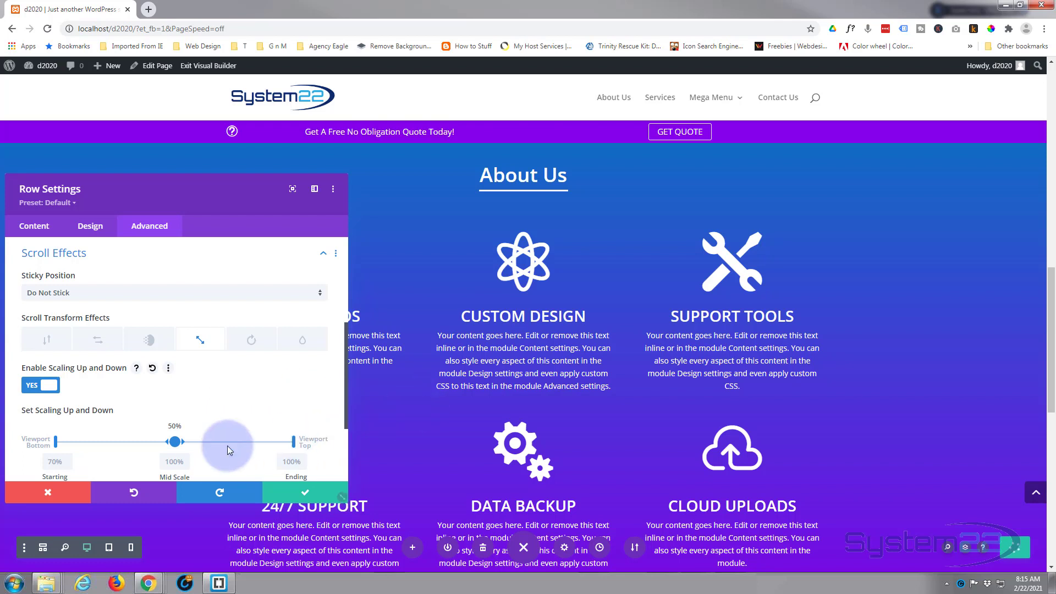
click(56, 462)
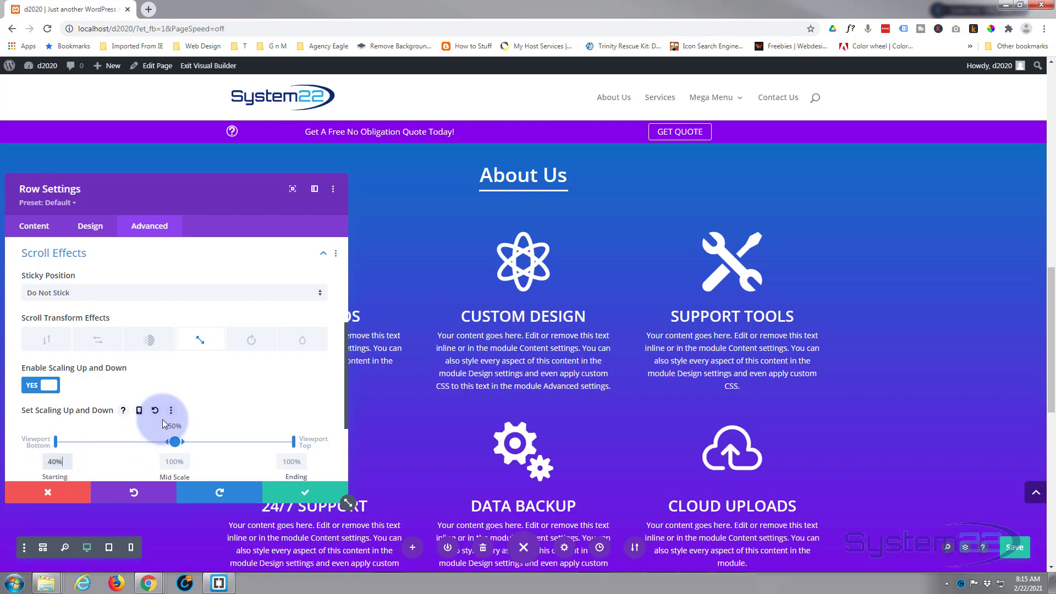
scroll(165, 420, down, 1)
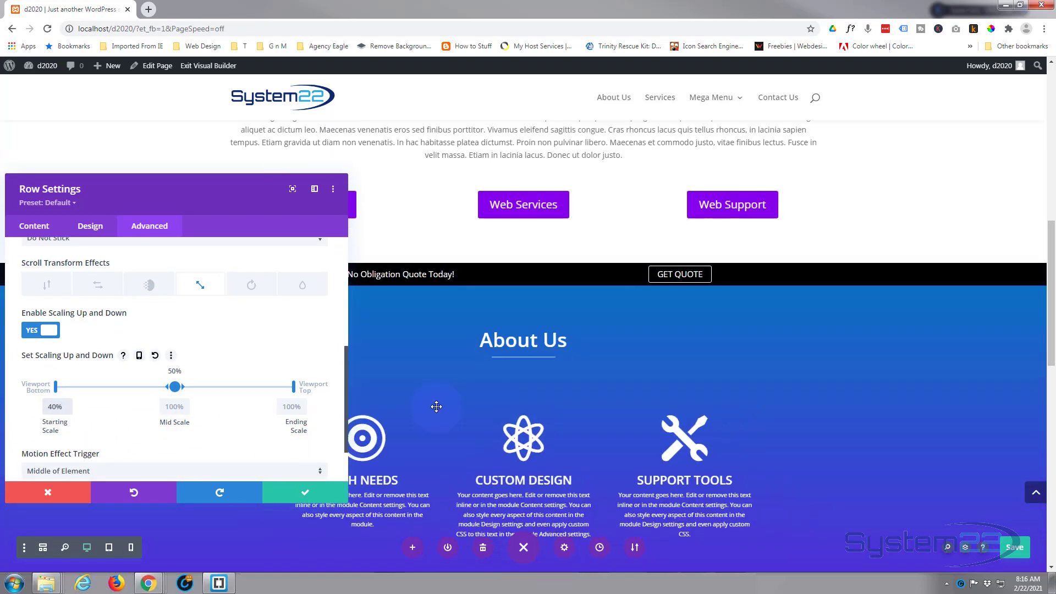
- Preview how the second blurb row scales compared with the first row as the page moves
scroll(436, 406, up, 3)
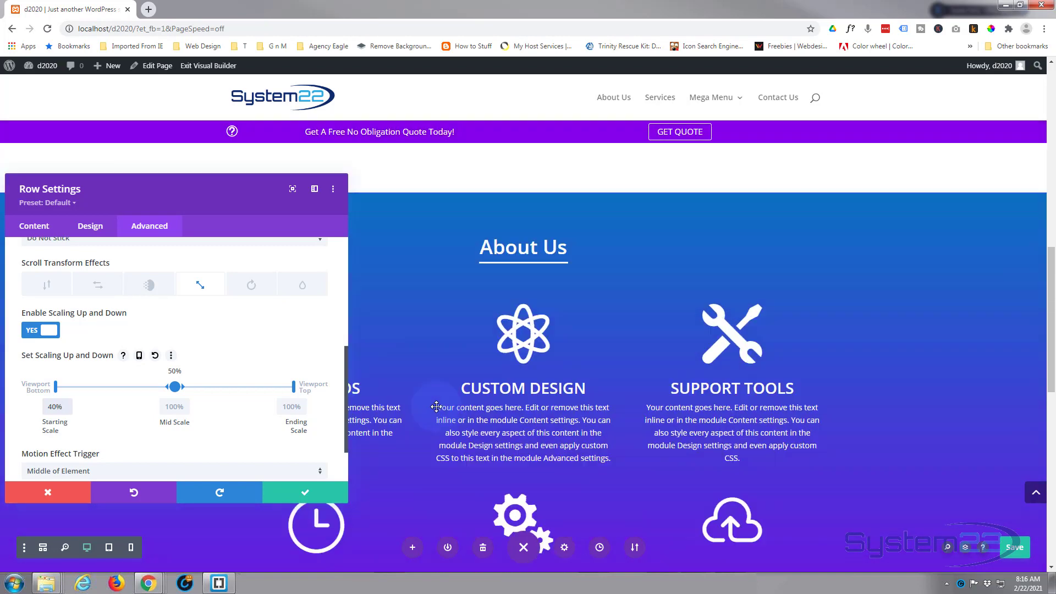
scroll(436, 406, down, 3)
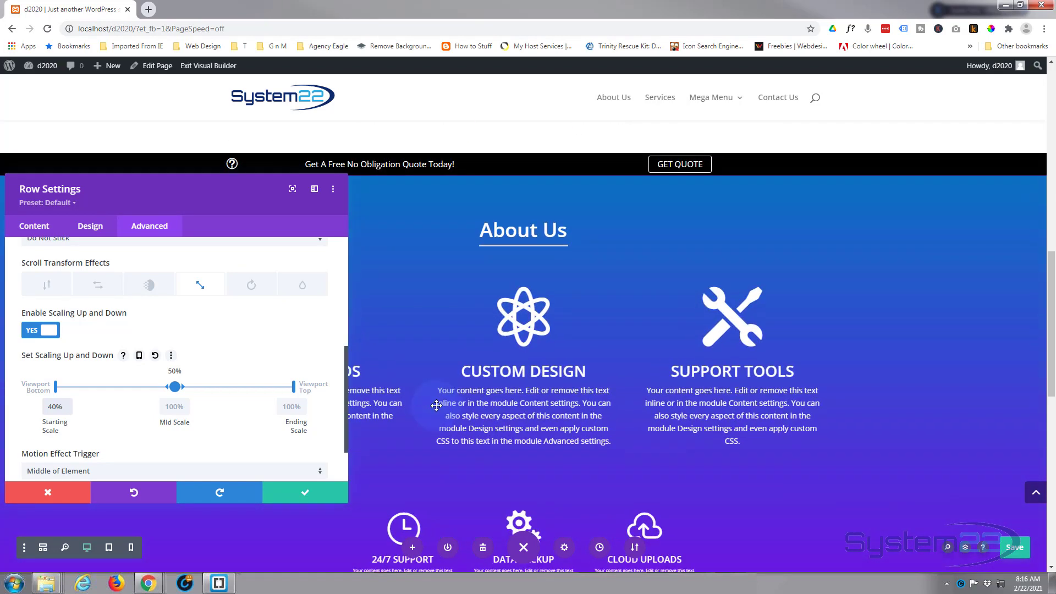
scroll(437, 406, down, 2)
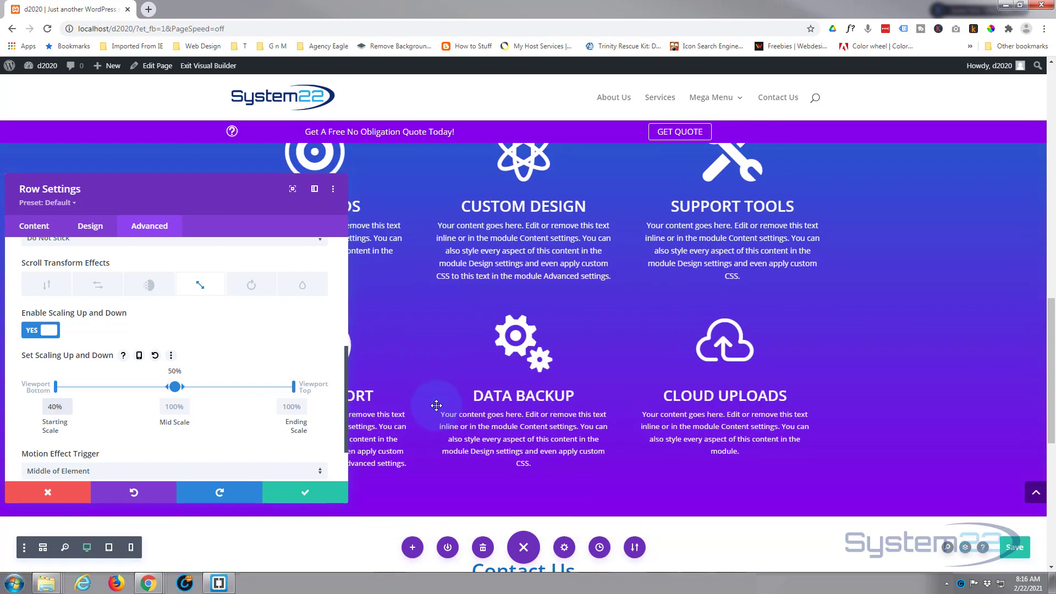
scroll(436, 406, down, 4)
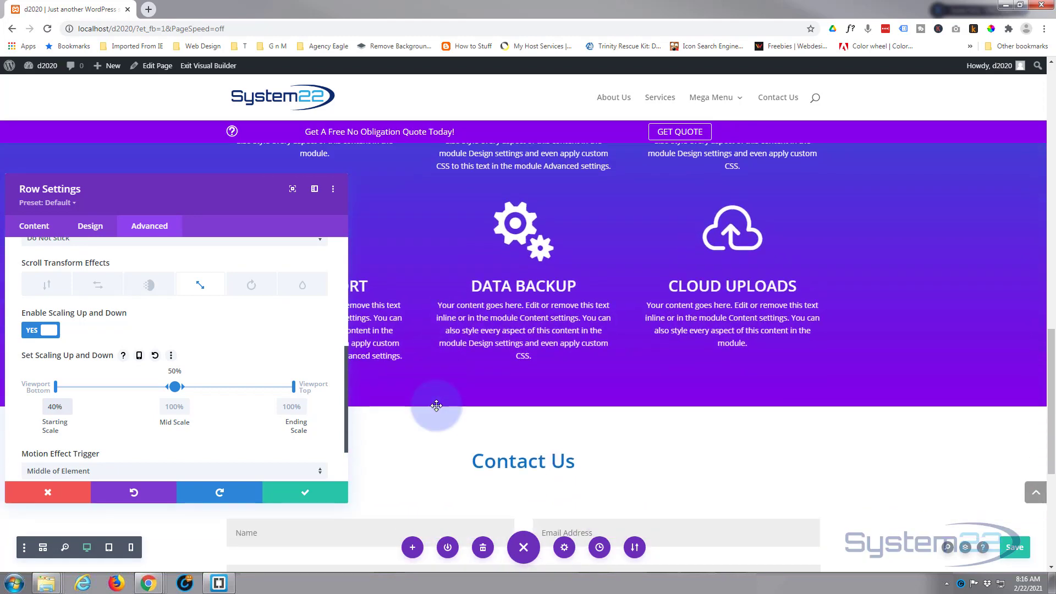
scroll(436, 406, up, 4)
scroll(436, 406, up, 2)
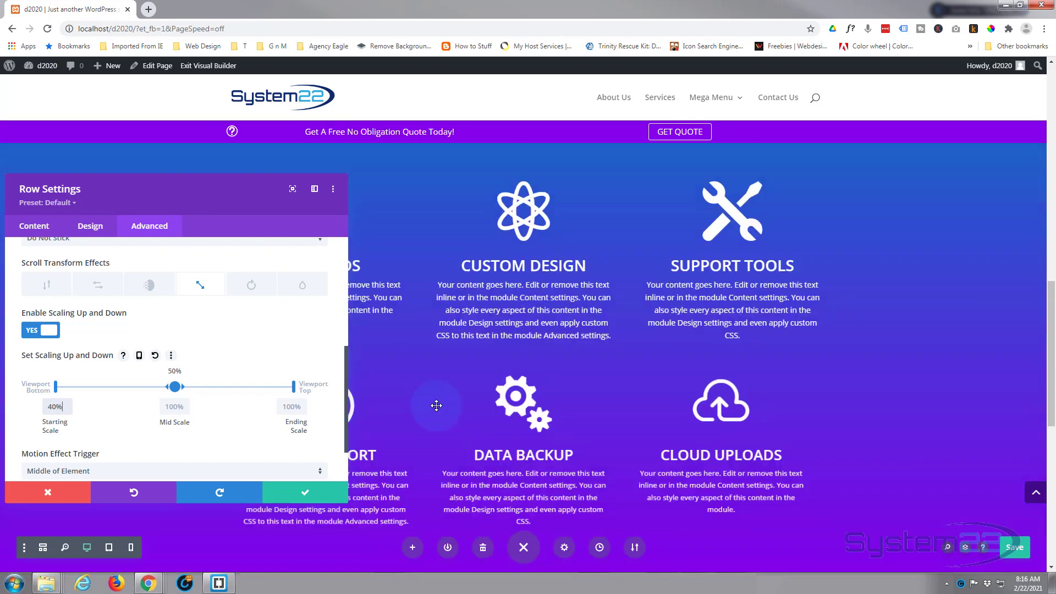
scroll(436, 406, up, 2)
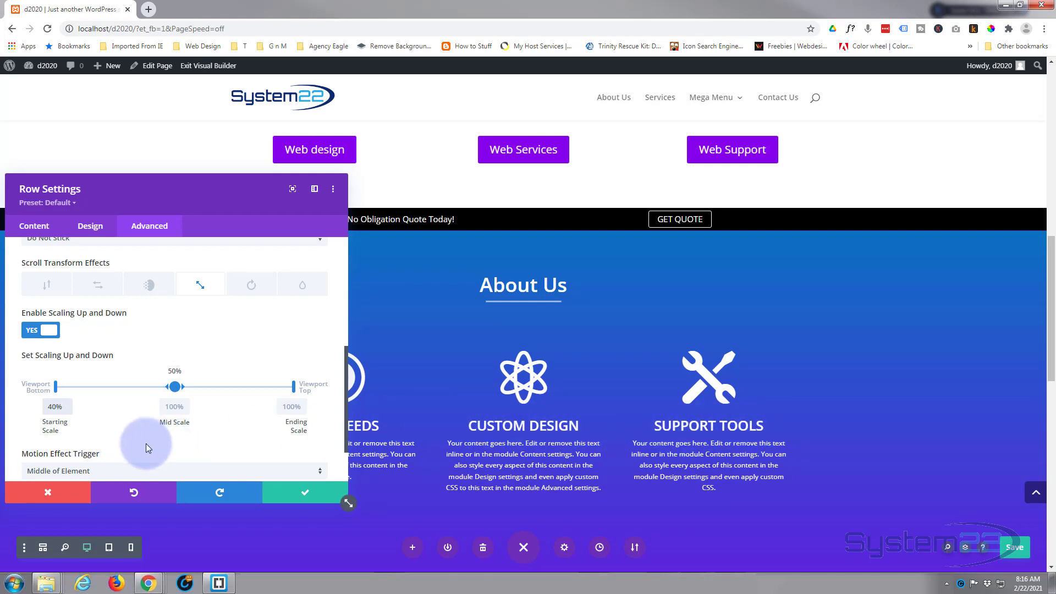
- Set the second blurb row's Motion Effect Trigger to Top of Element, checking the effect before accepting the row settings
click(98, 471)
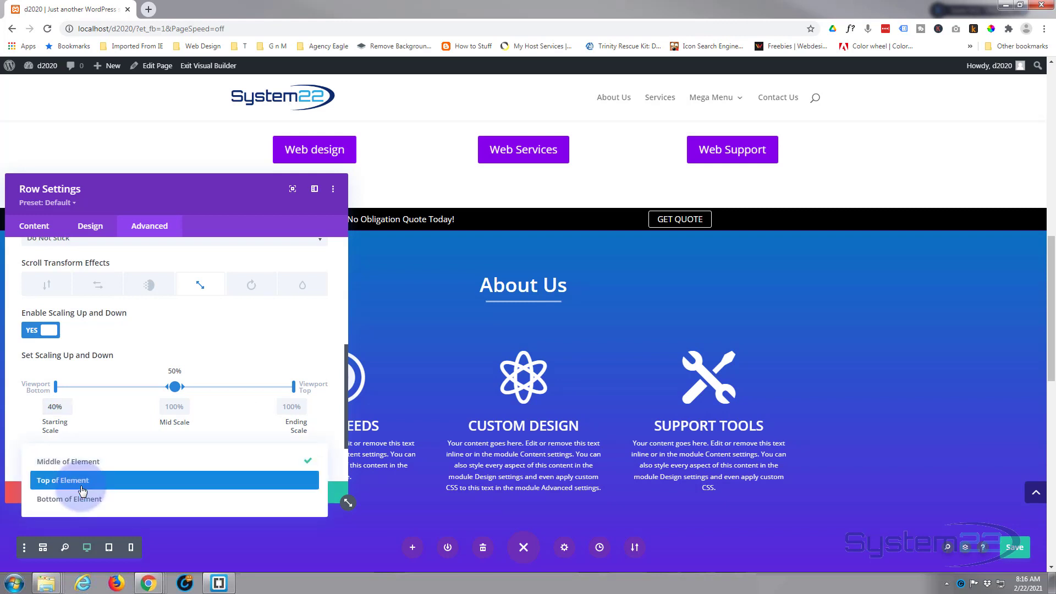
click(83, 480)
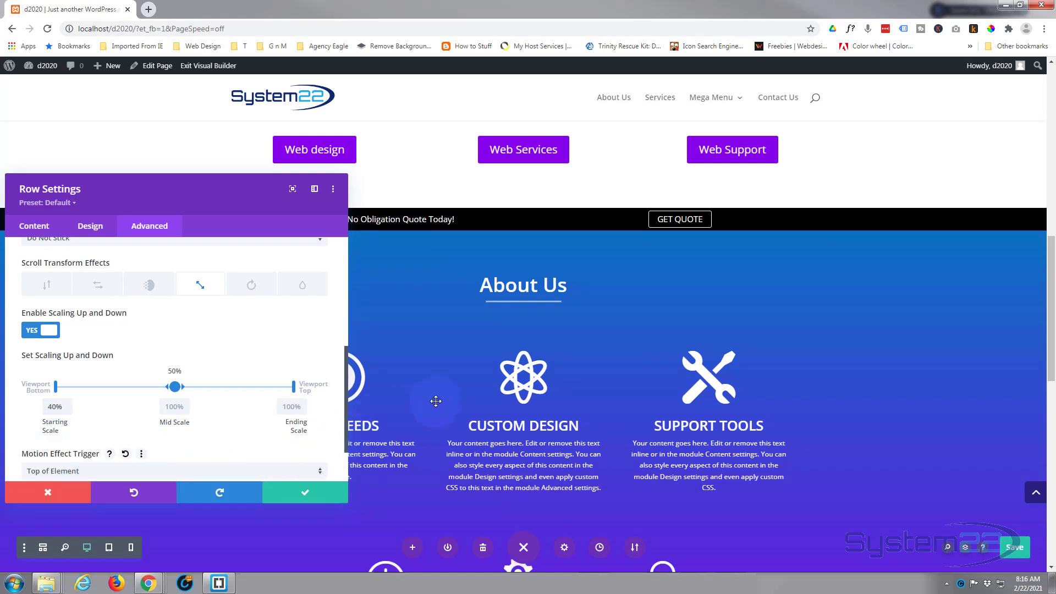
scroll(436, 401, down, 5)
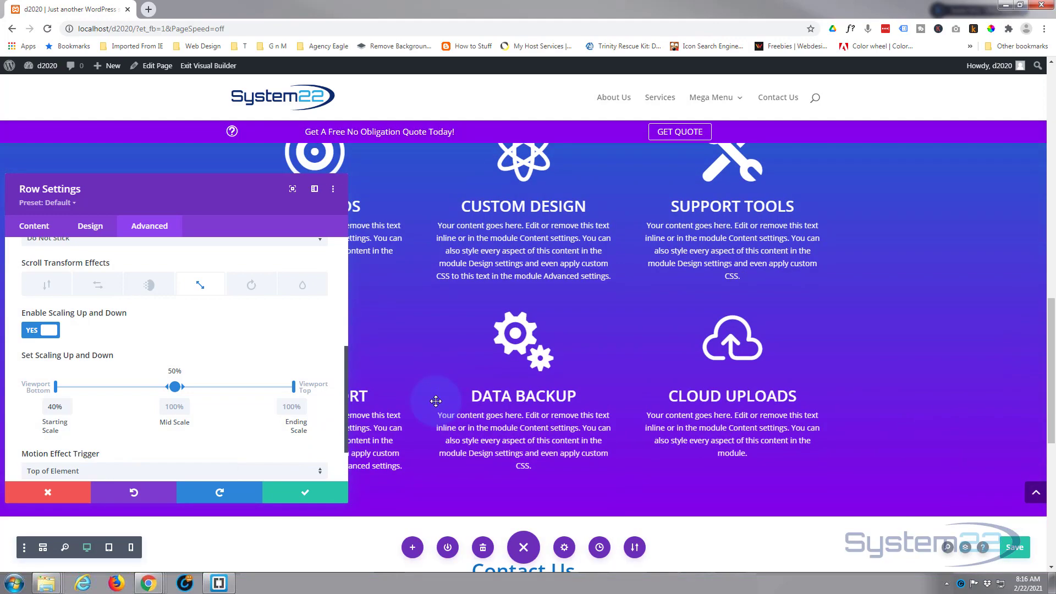
scroll(435, 401, down, 1)
scroll(436, 401, up, 3)
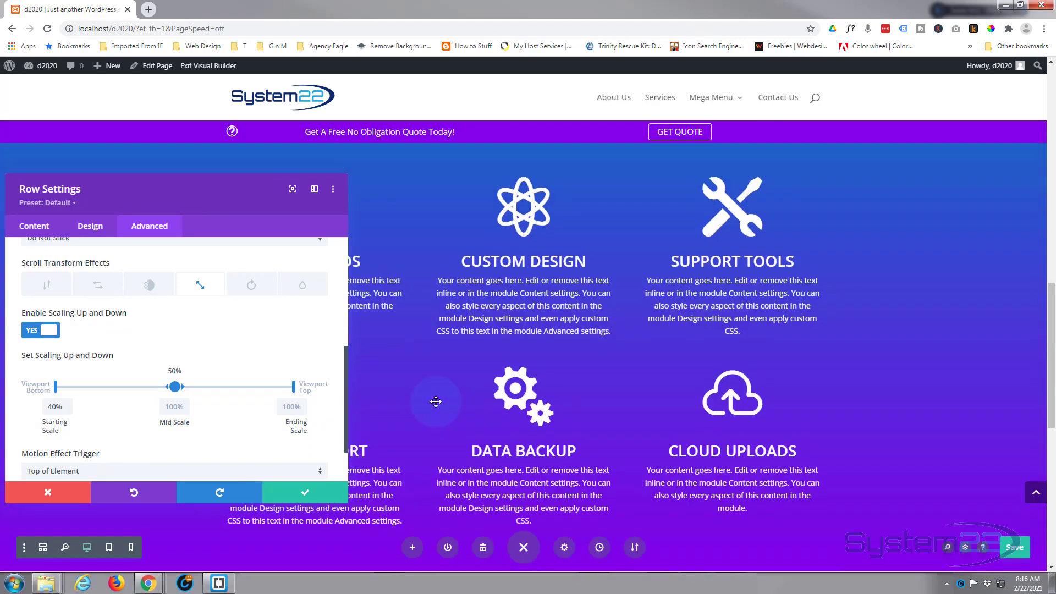
scroll(435, 401, up, 2)
scroll(436, 402, up, 3)
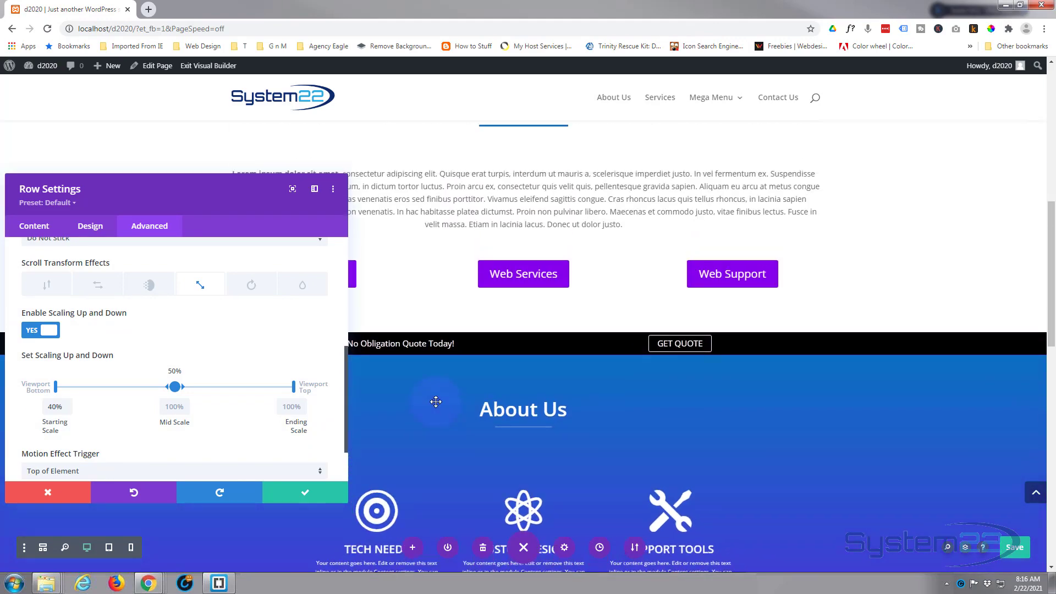
scroll(436, 402, up, 1)
scroll(436, 402, down, 10)
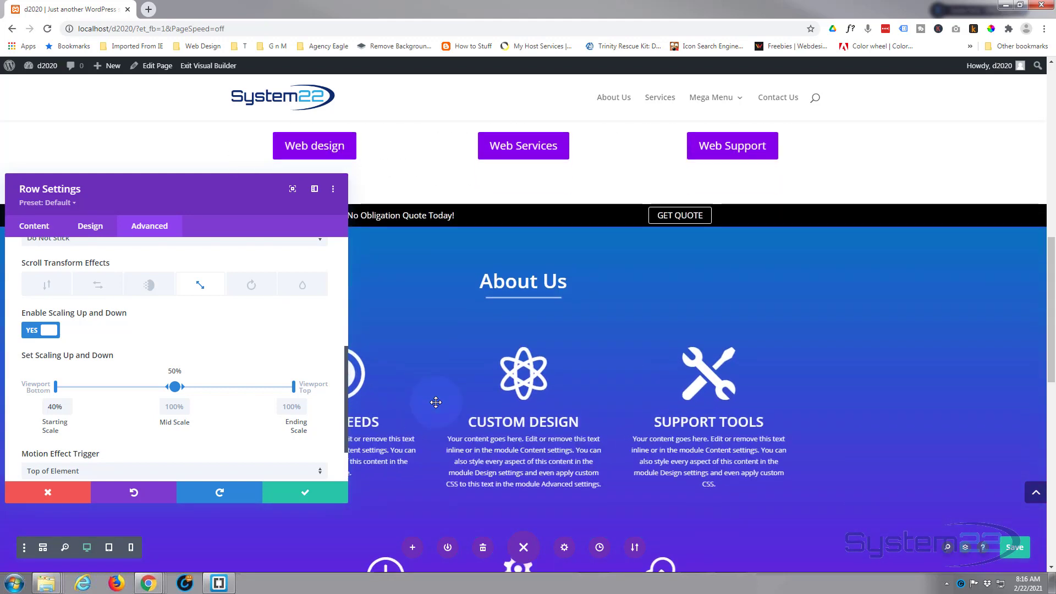
scroll(436, 402, up, 3)
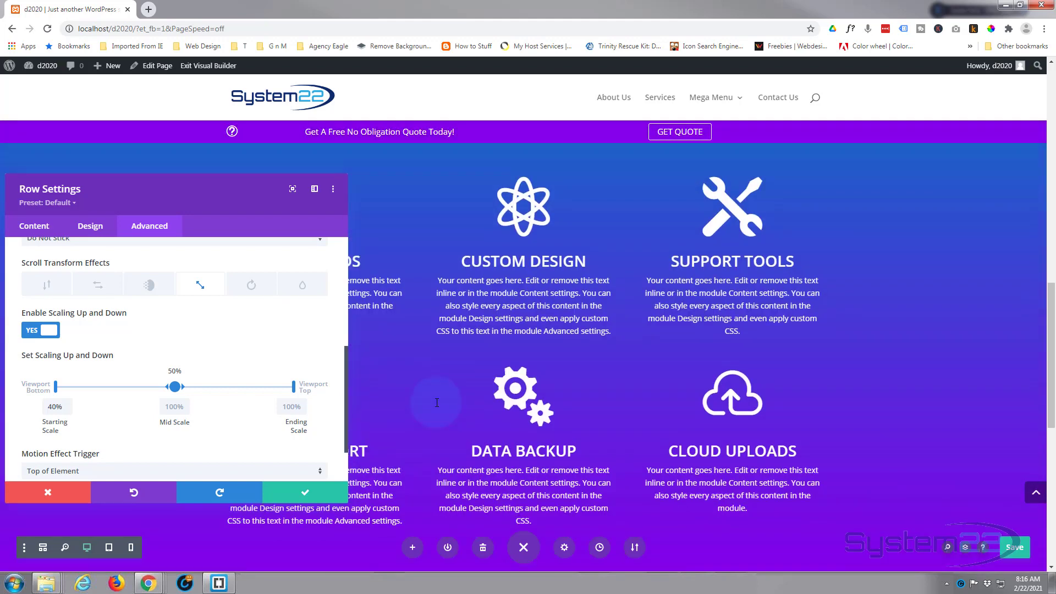
scroll(437, 402, down, 1)
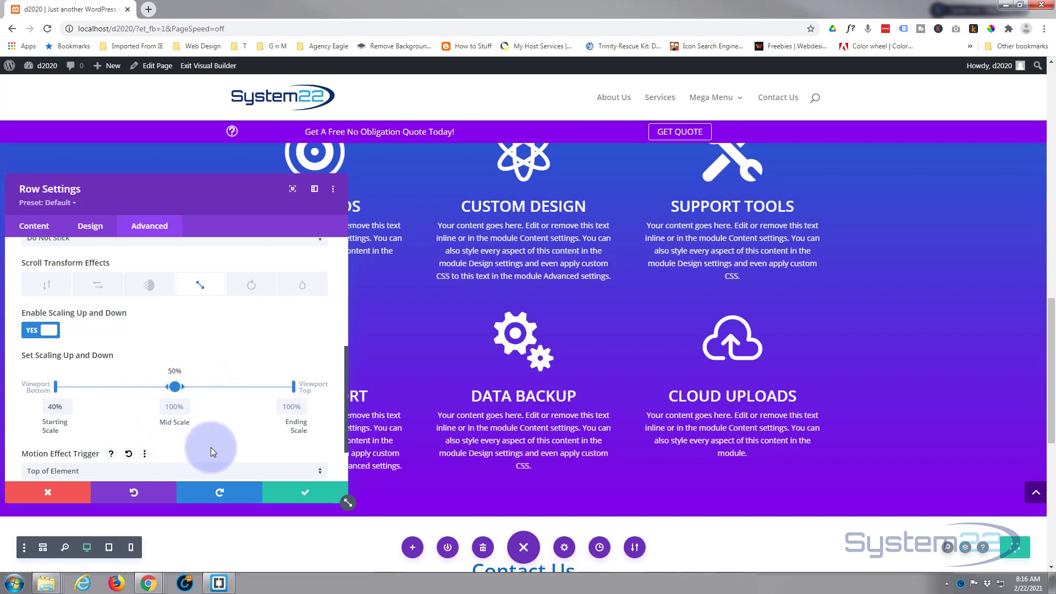
click(309, 497)
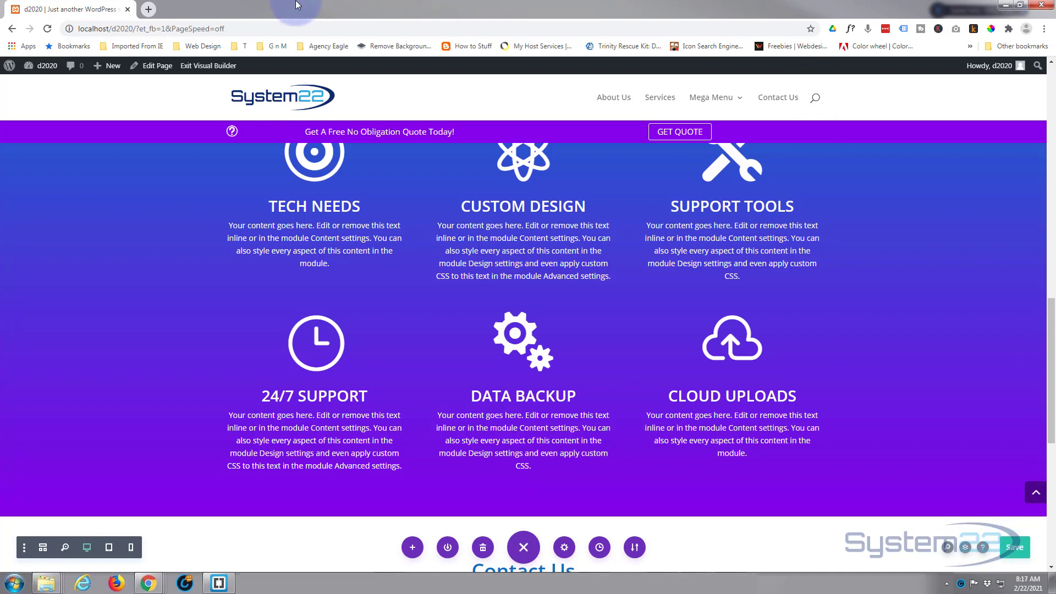
- Exit the Visual Builder and examine the scaling effects of both blurb rows on the live page
click(200, 67)
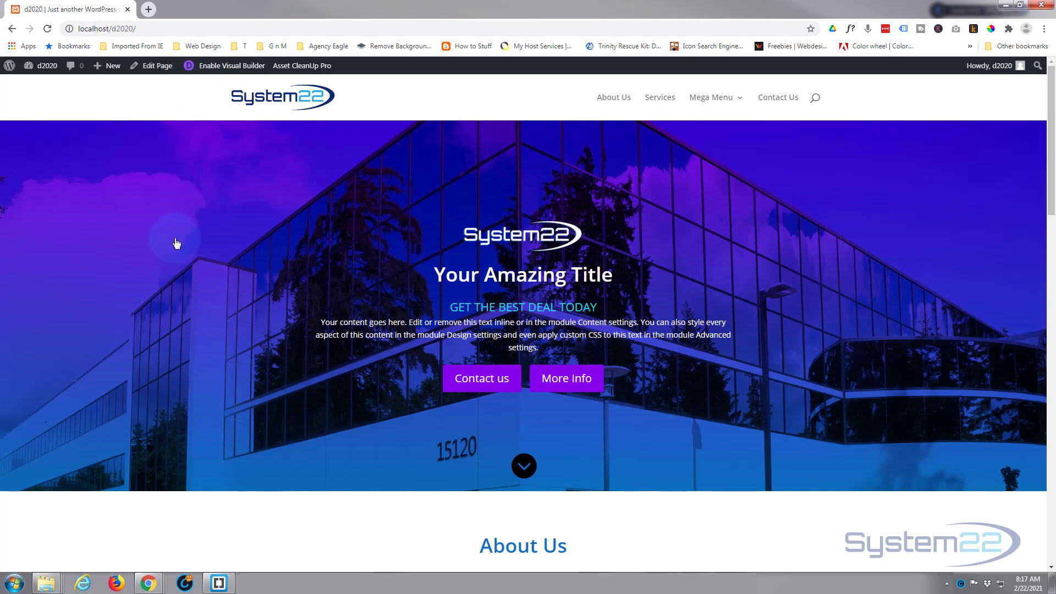
scroll(177, 243, down, 4)
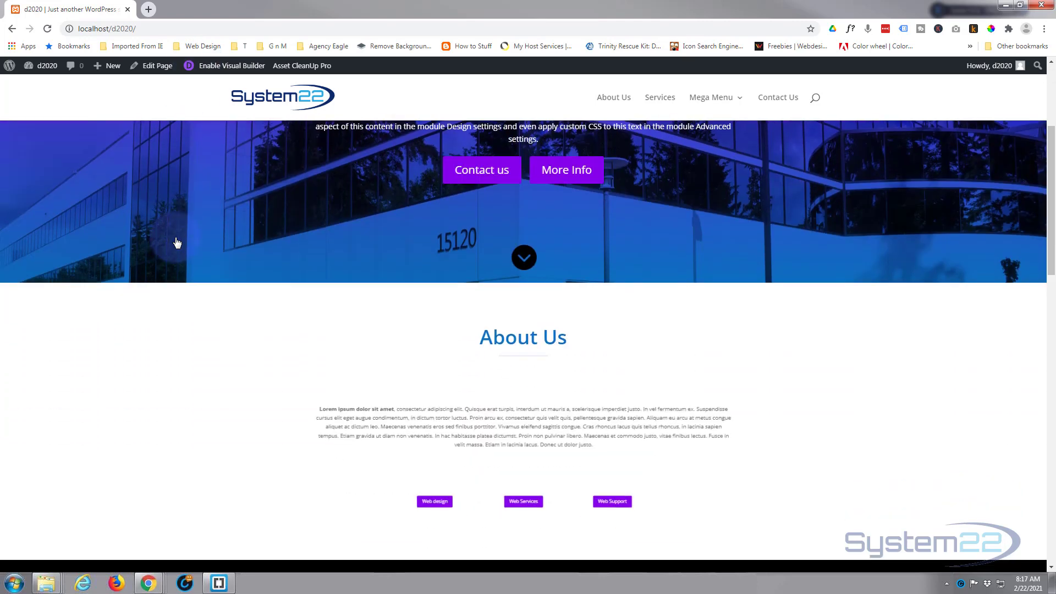
scroll(177, 243, down, 4)
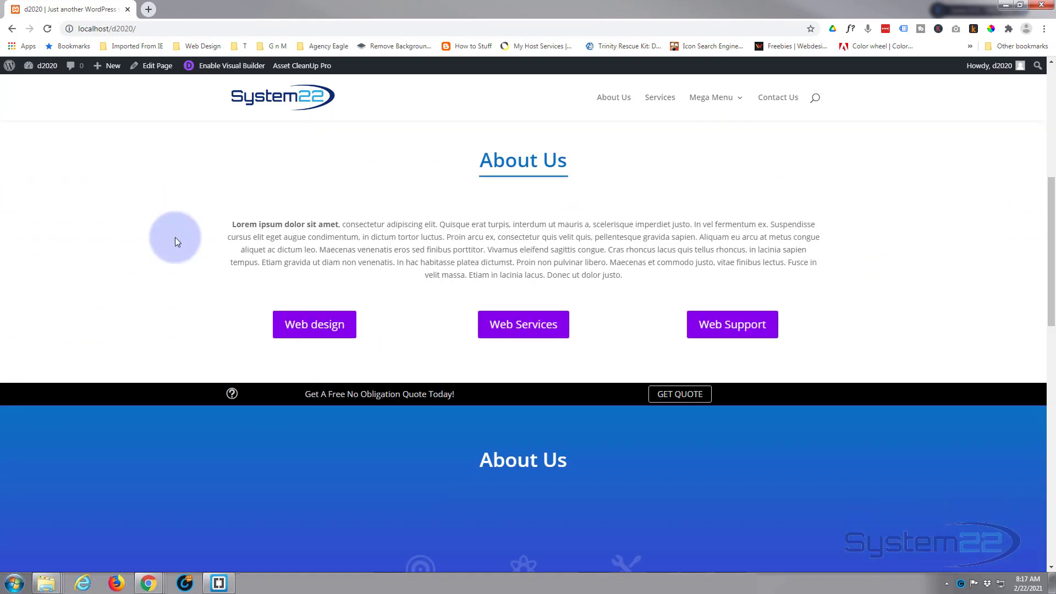
scroll(174, 242, down, 3)
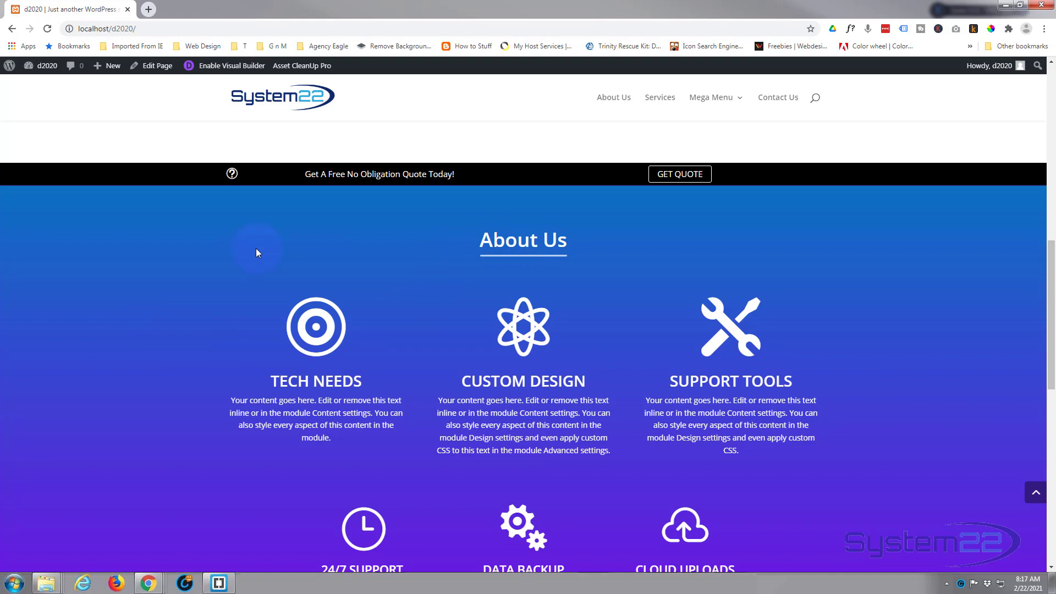
scroll(255, 248, down, 2)
scroll(252, 249, up, 8)
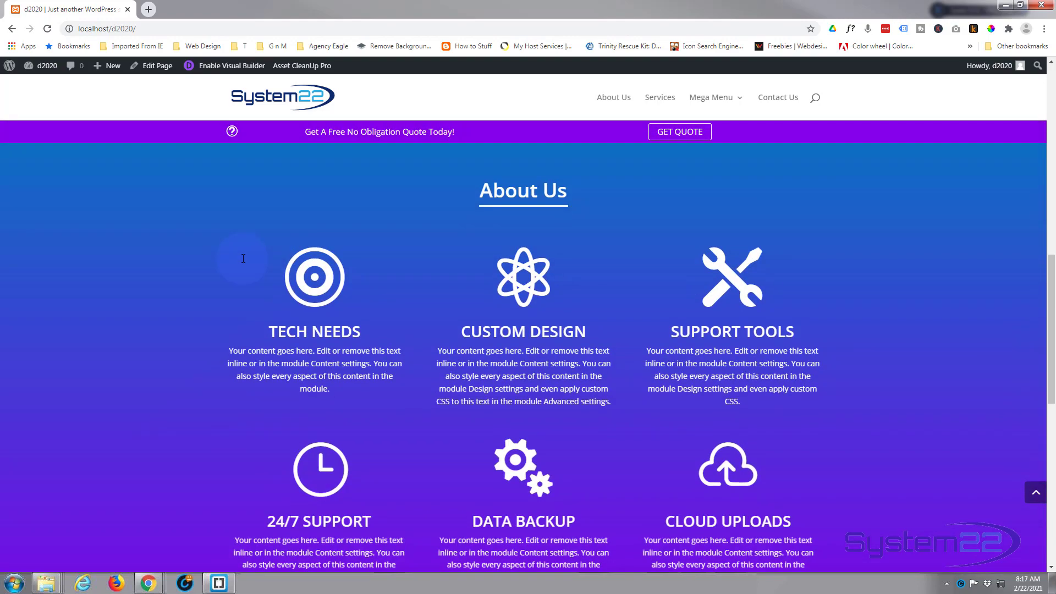
scroll(242, 259, down, 6)
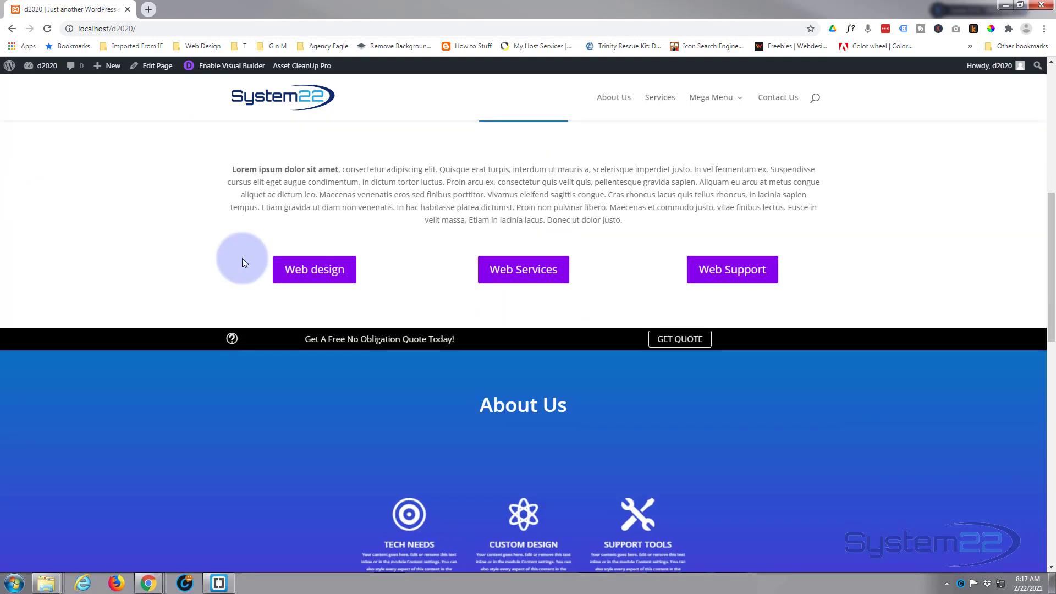
scroll(242, 258, down, 4)
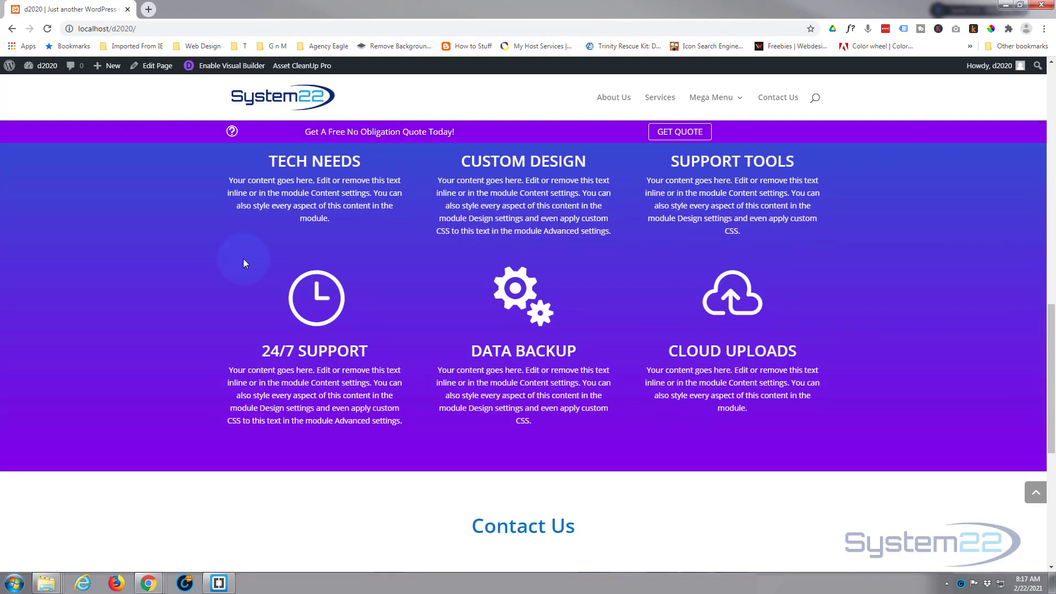
scroll(243, 259, up, 6)
scroll(243, 260, up, 3)
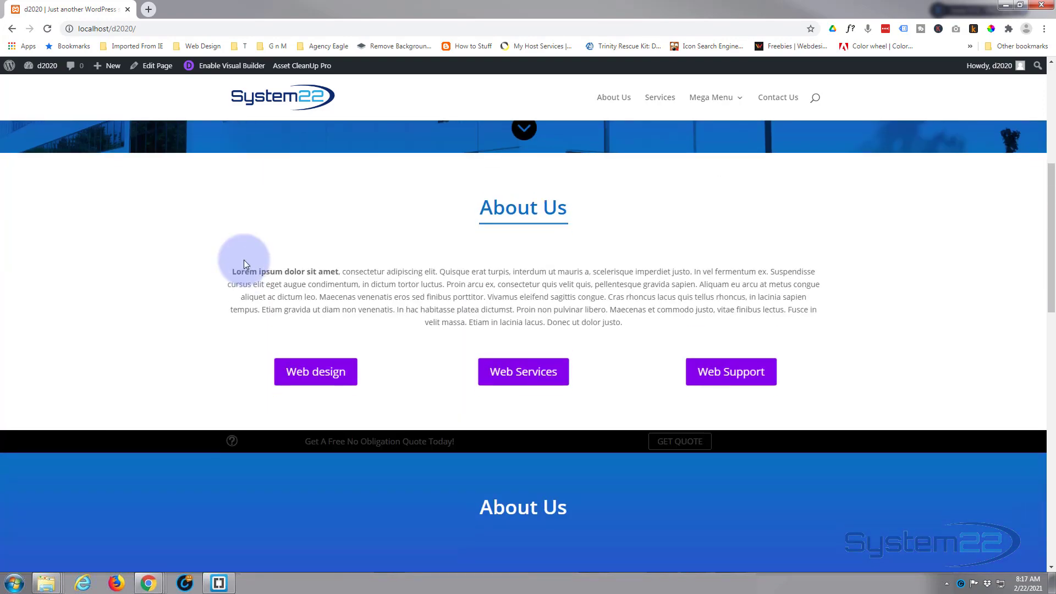
scroll(242, 260, down, 4)
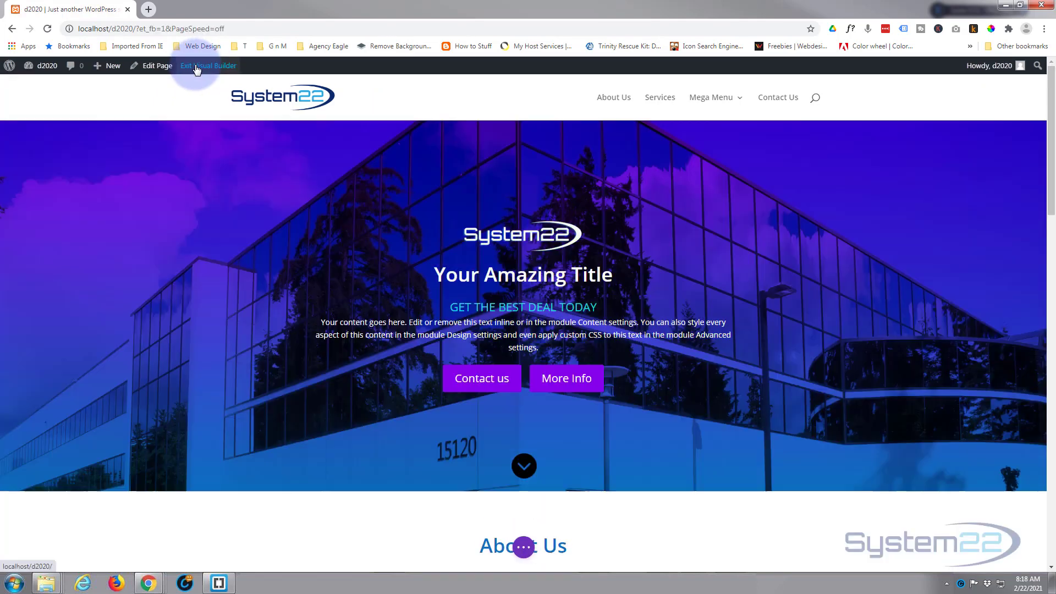
- Change the heading text above the icon blurbs in the gradient section to "Services" and save the page
scroll(186, 172, down, 7)
scroll(185, 172, down, 2)
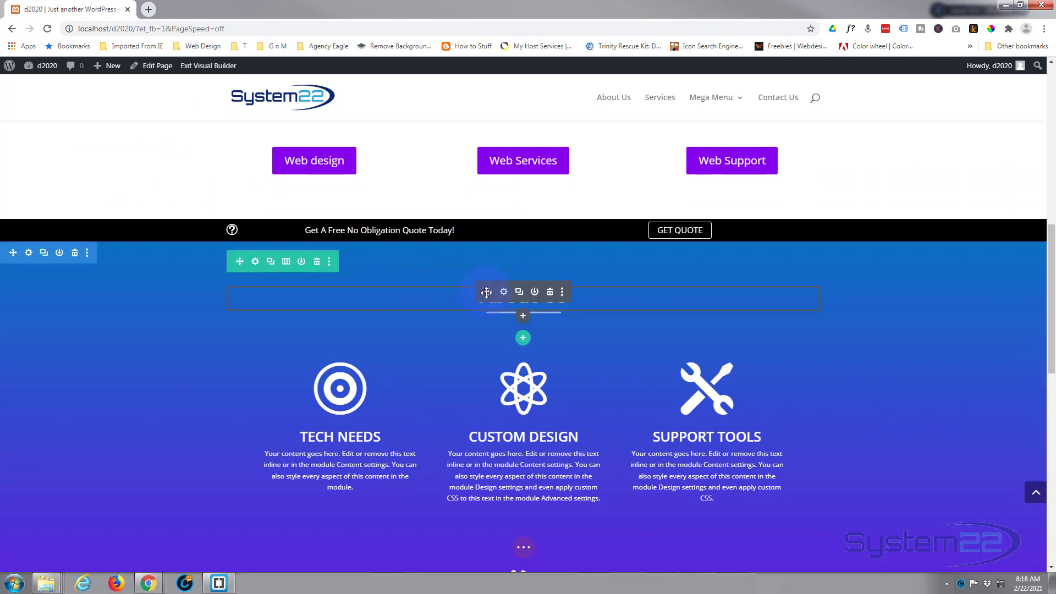
click(504, 292)
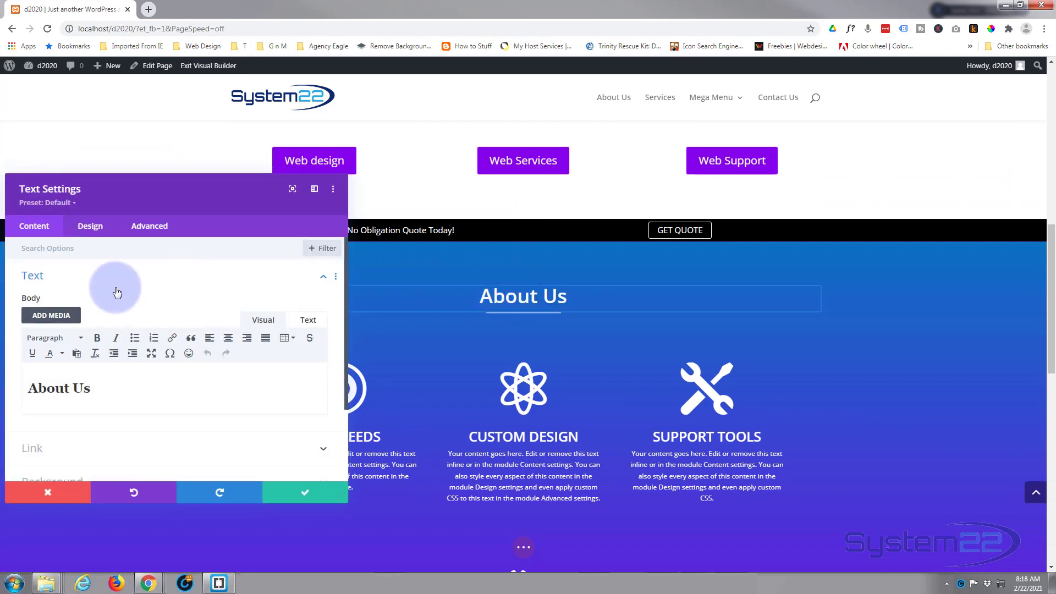
drag(86, 390, 20, 390)
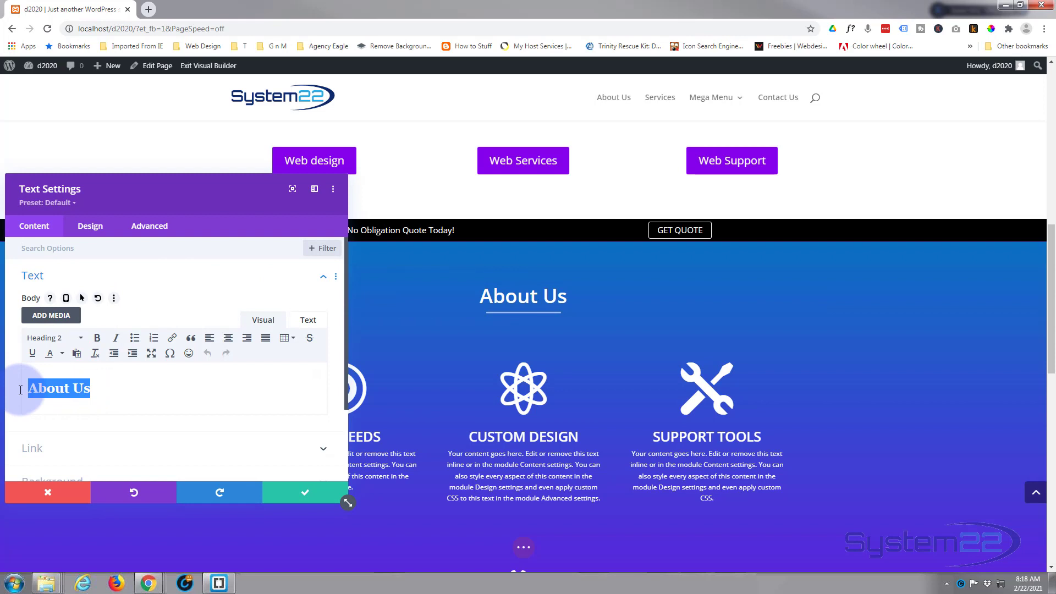
text(Servi)
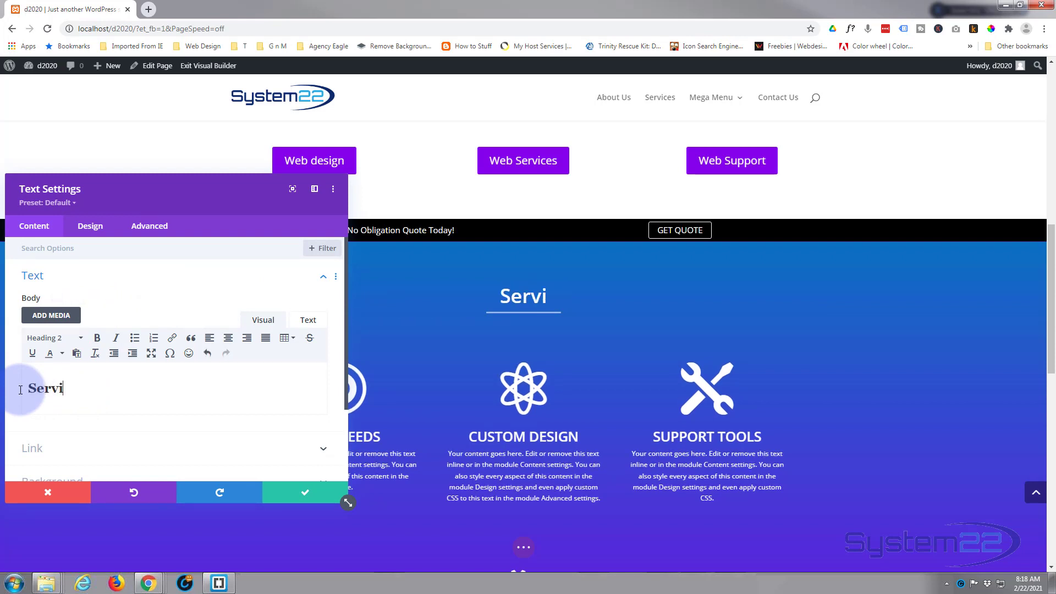
text(ces)
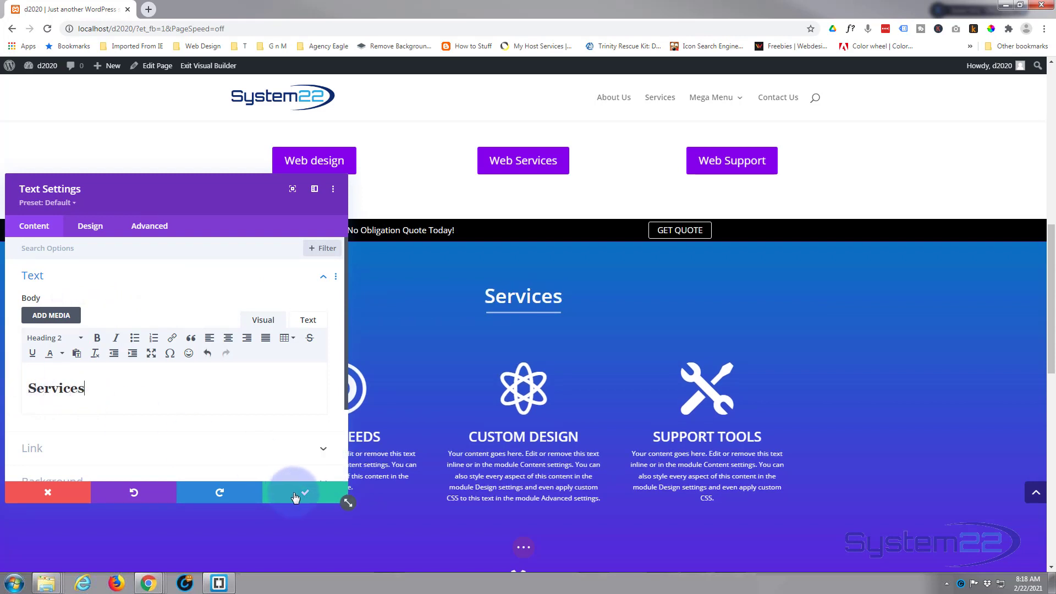
click(295, 497)
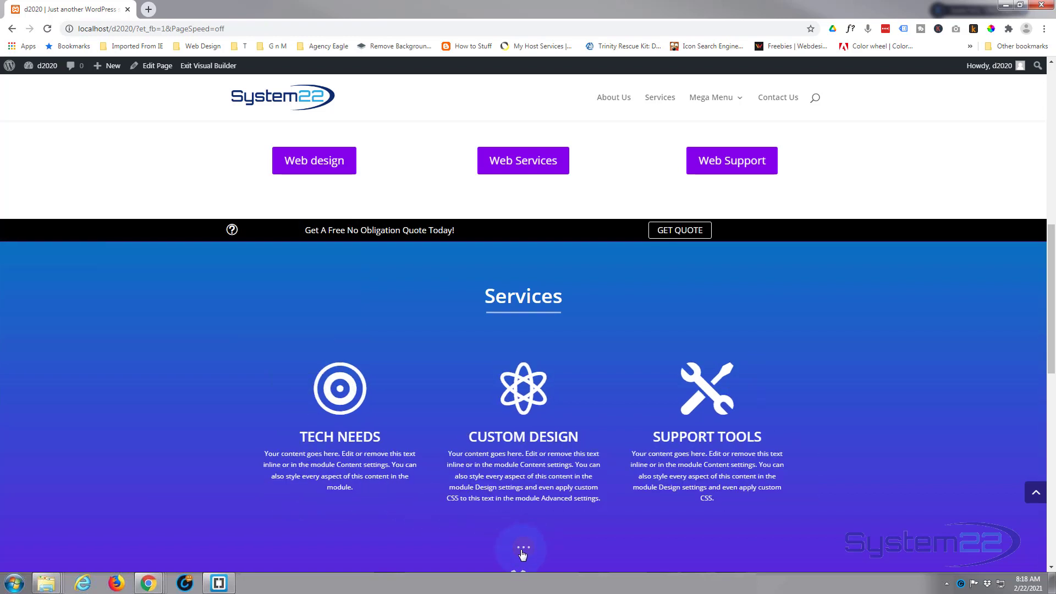
click(522, 549)
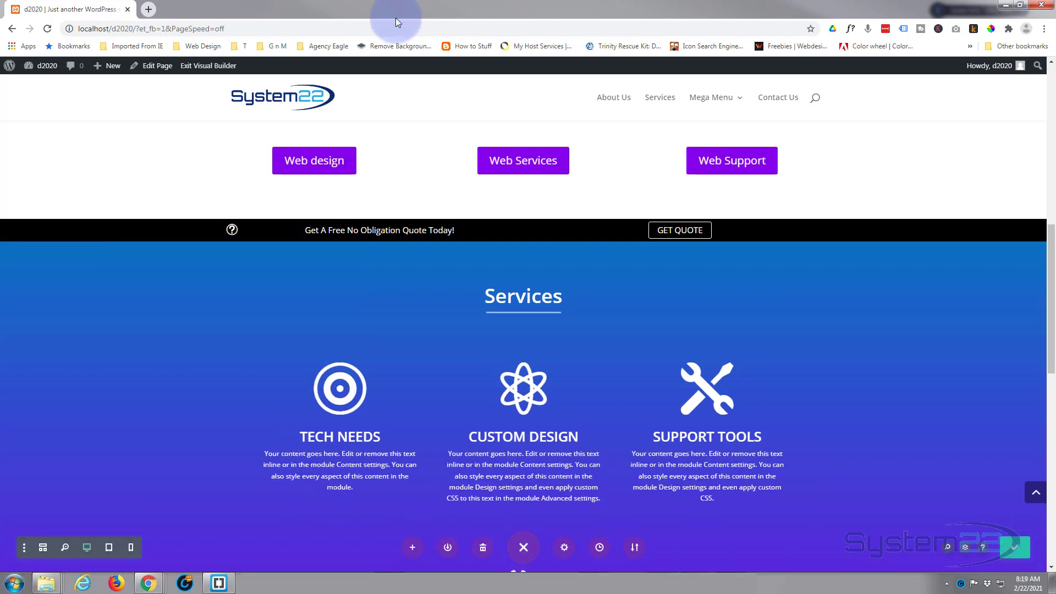
- Exit the Visual Builder and check the finished Services section on the live page, including its heading and the scaling of both blurb rows
click(208, 66)
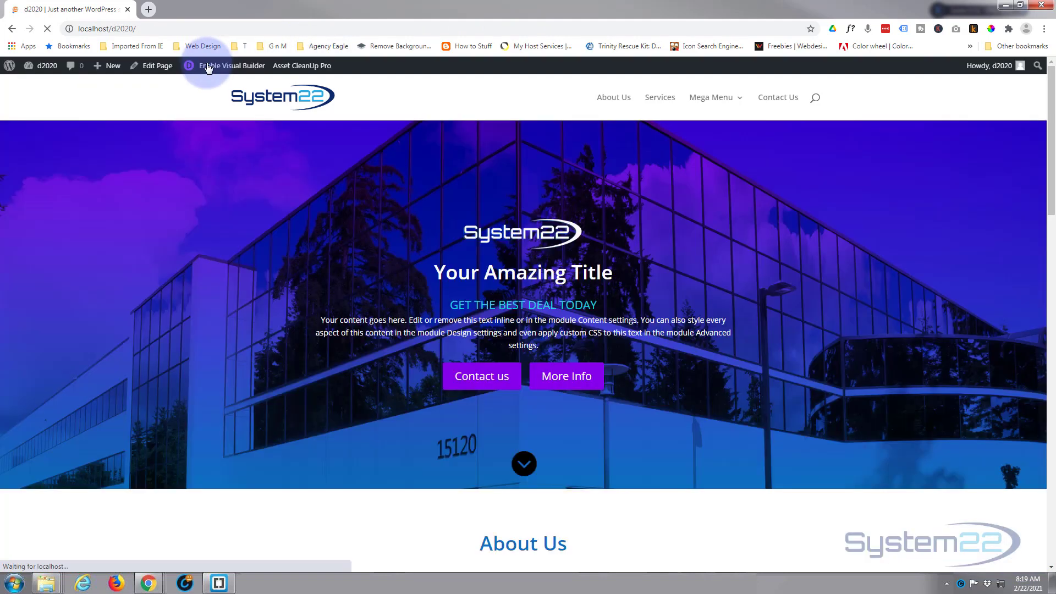
scroll(230, 188, down, 1)
scroll(229, 188, down, 4)
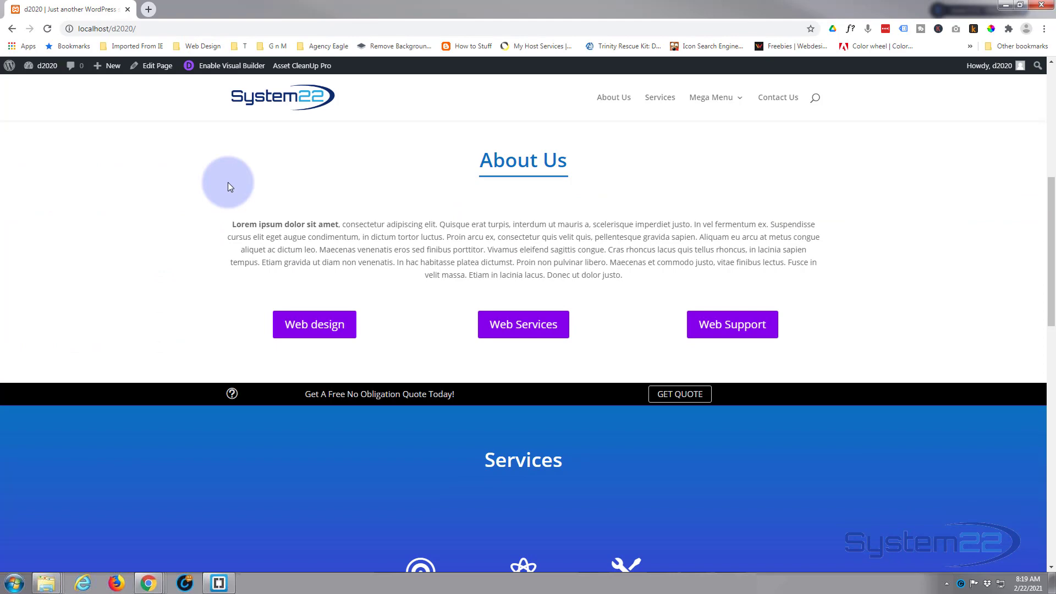
scroll(227, 183, down, 2)
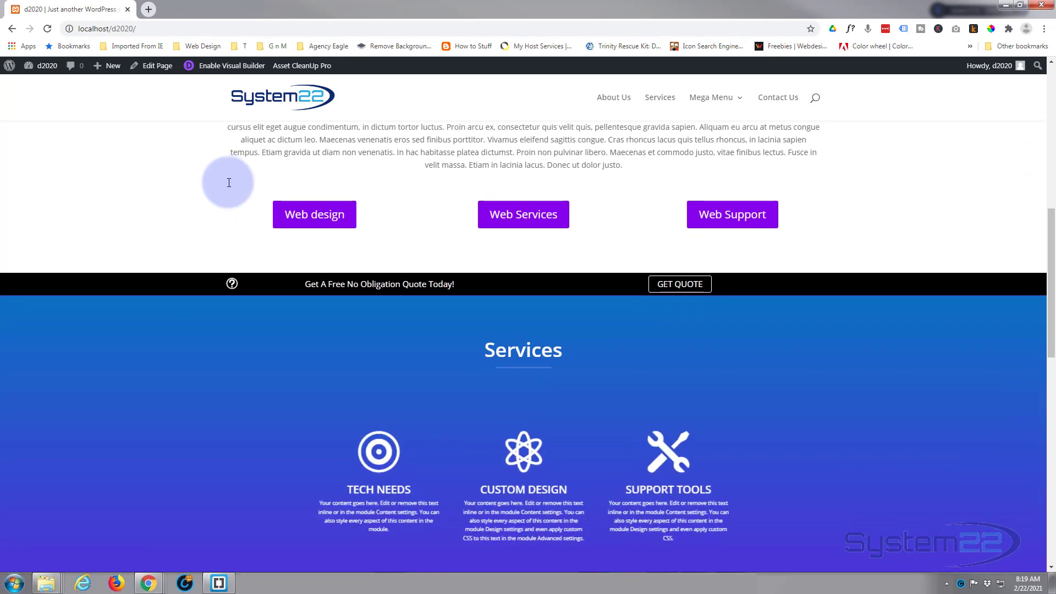
scroll(228, 183, down, 1)
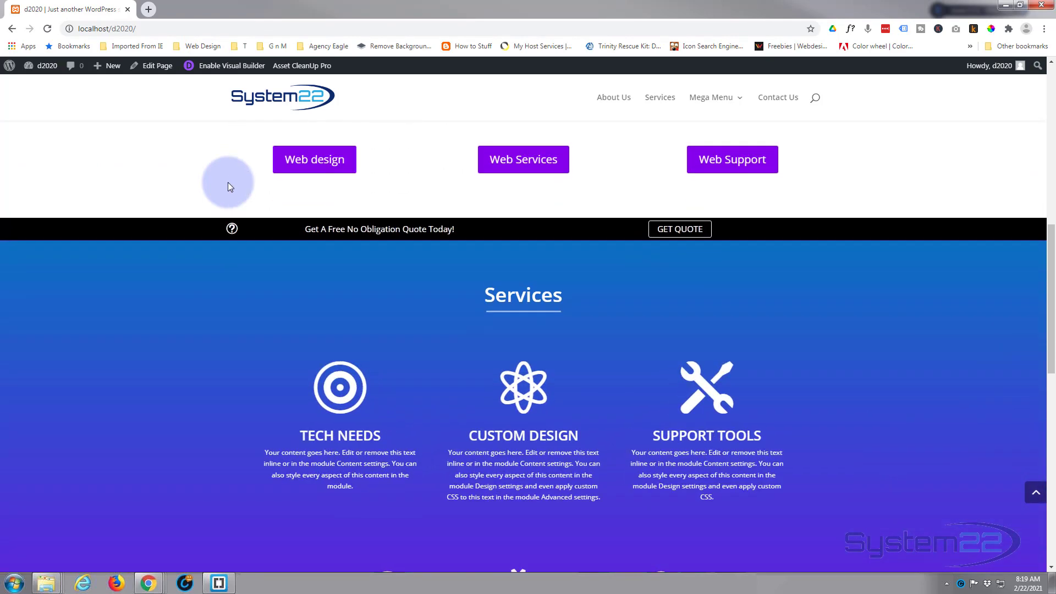
scroll(228, 187, down, 1)
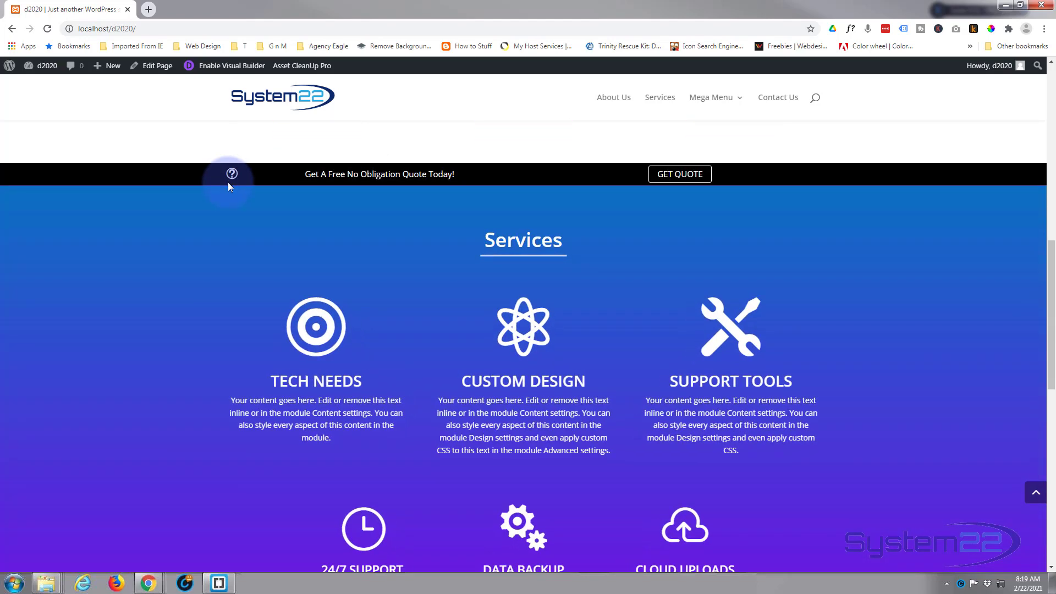
scroll(227, 187, down, 2)
scroll(228, 187, down, 2)
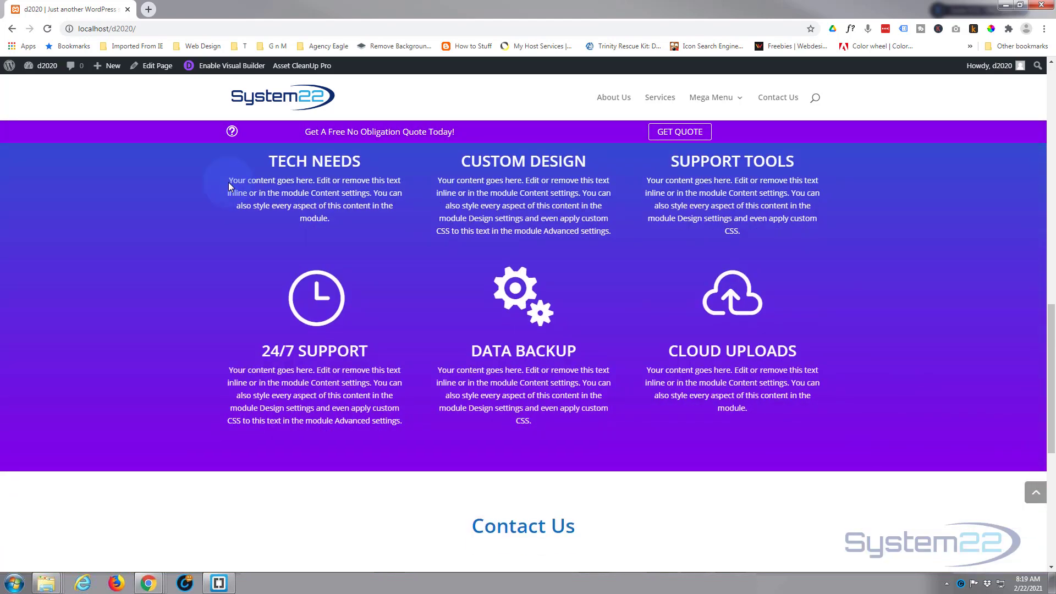
scroll(229, 184, up, 2)
scroll(229, 183, up, 1)
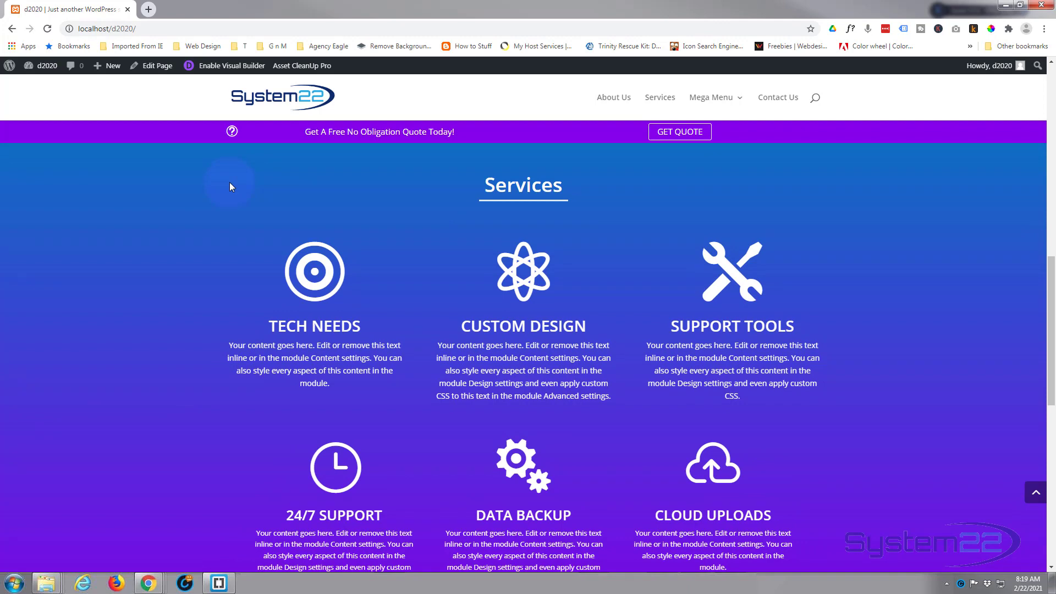
scroll(230, 182, down, 1)
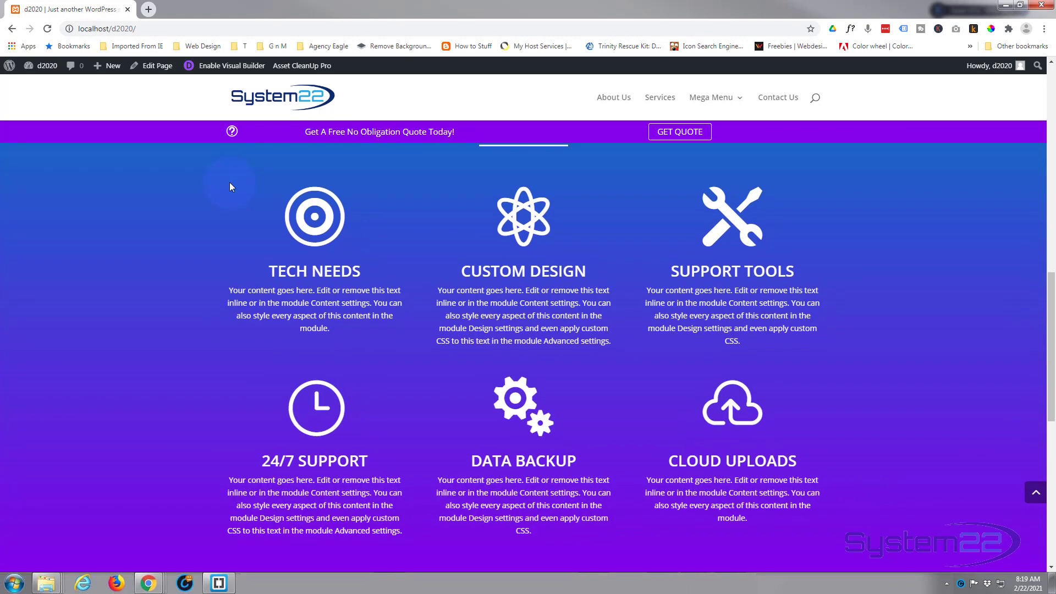
scroll(230, 182, down, 2)
scroll(229, 182, up, 2)
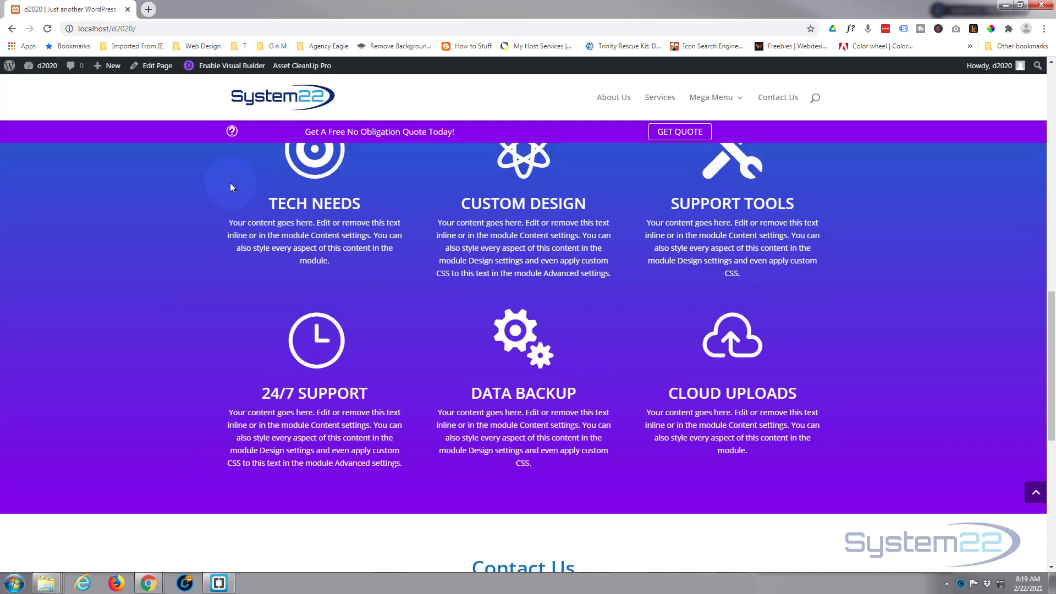
scroll(230, 184, up, 1)
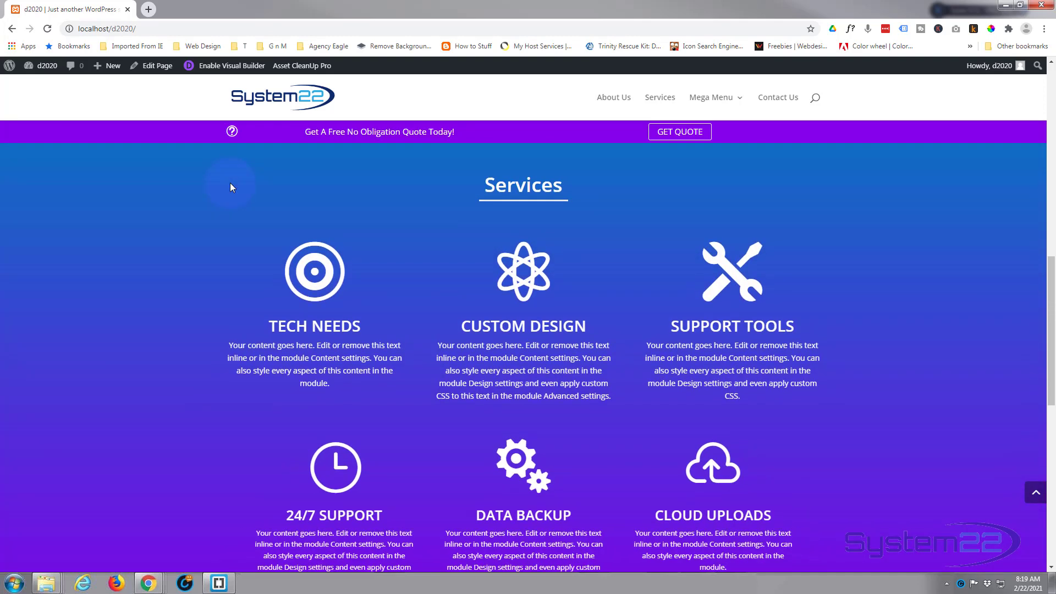